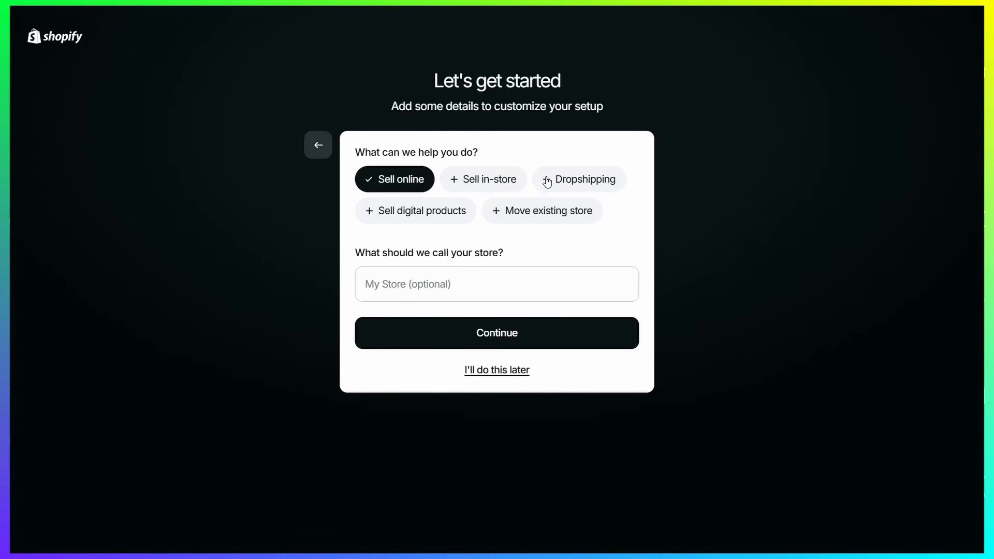
# Step: Activate the store name field in the store setup form
pyautogui.click(433, 288)
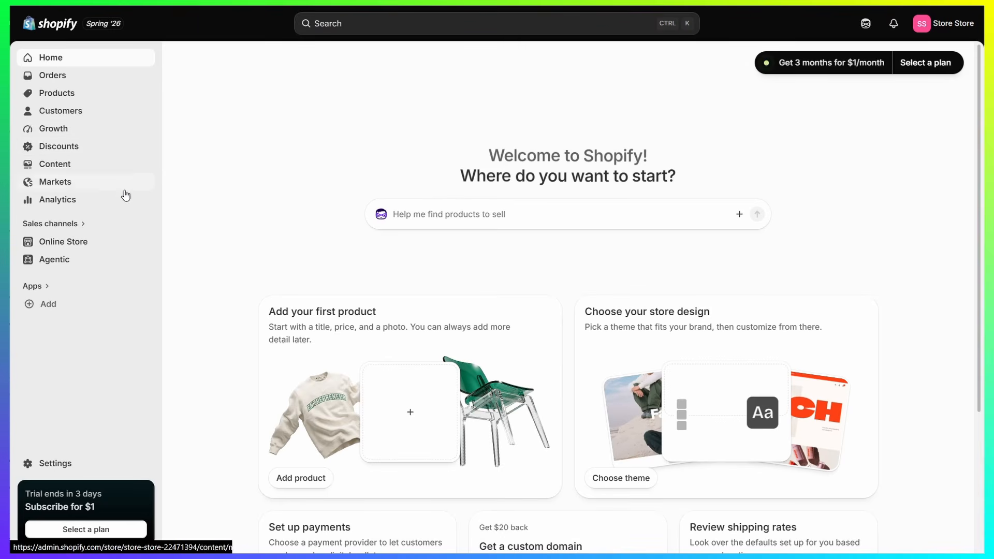
# Step: View the Online Store overview, then open the store settings and examine the store contact details
pyautogui.click(75, 251)
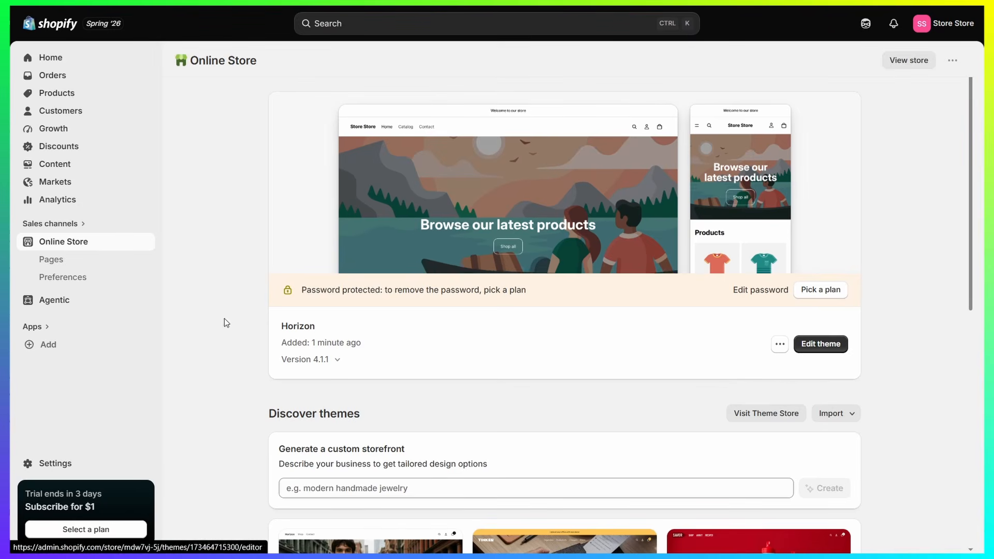
pyautogui.click(62, 464)
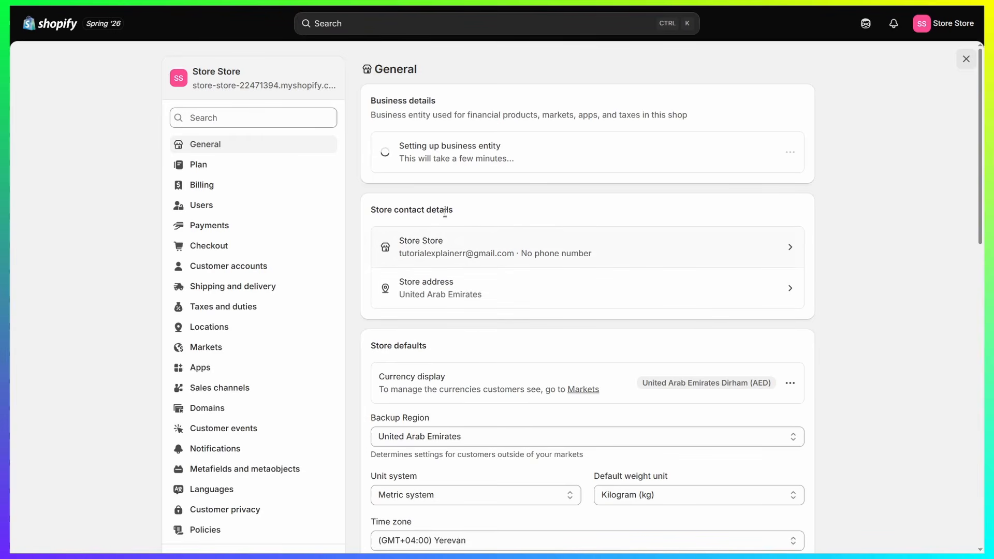
pyautogui.moveTo(367, 214); pyautogui.dragTo(497, 211)
pyautogui.click(497, 211)
pyautogui.click(610, 254)
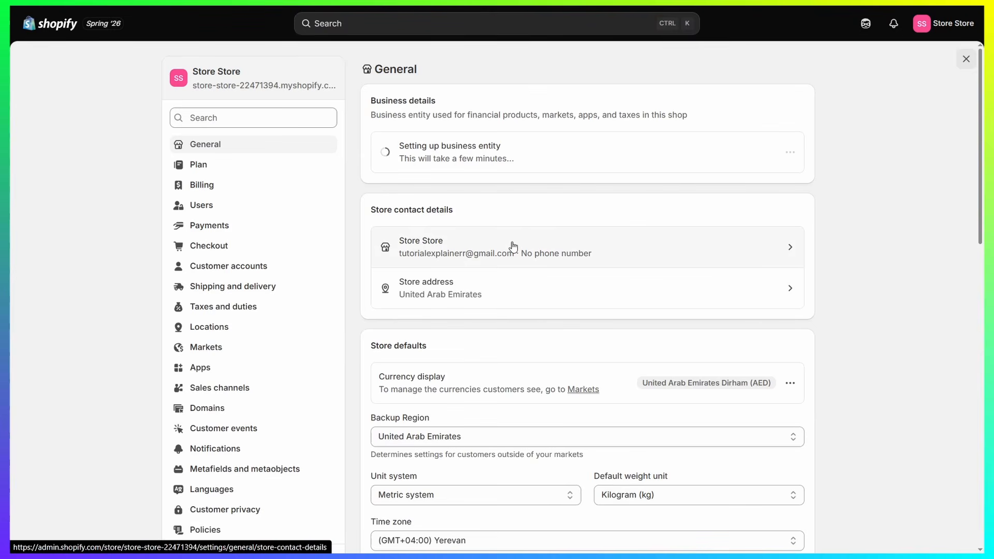
# Step: Review the store defaults, order ID format, order processing and store assets sections of the General settings
pyautogui.scroll(-5, 554, 205)
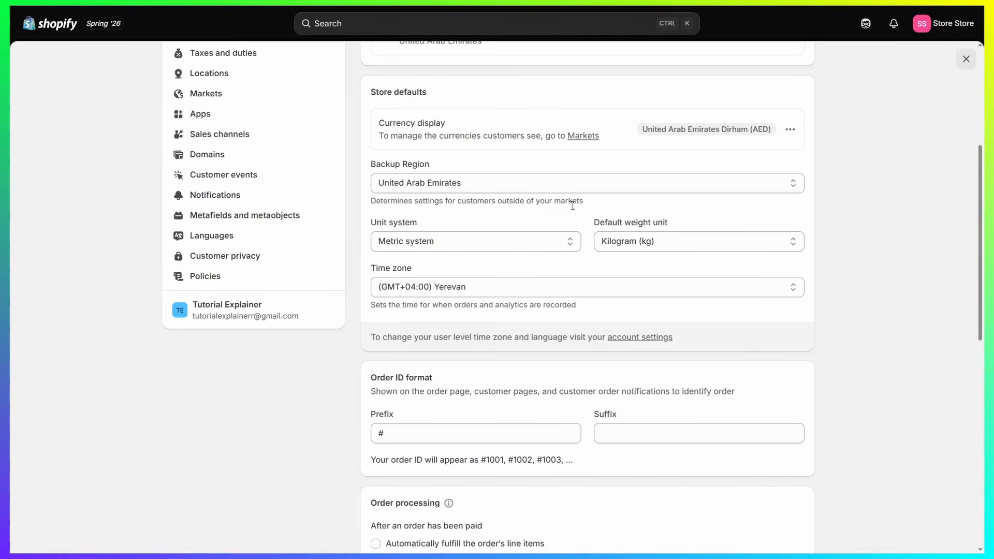
pyautogui.scroll(1, 451, 219)
pyautogui.moveTo(361, 164); pyautogui.dragTo(446, 150)
pyautogui.click(405, 158)
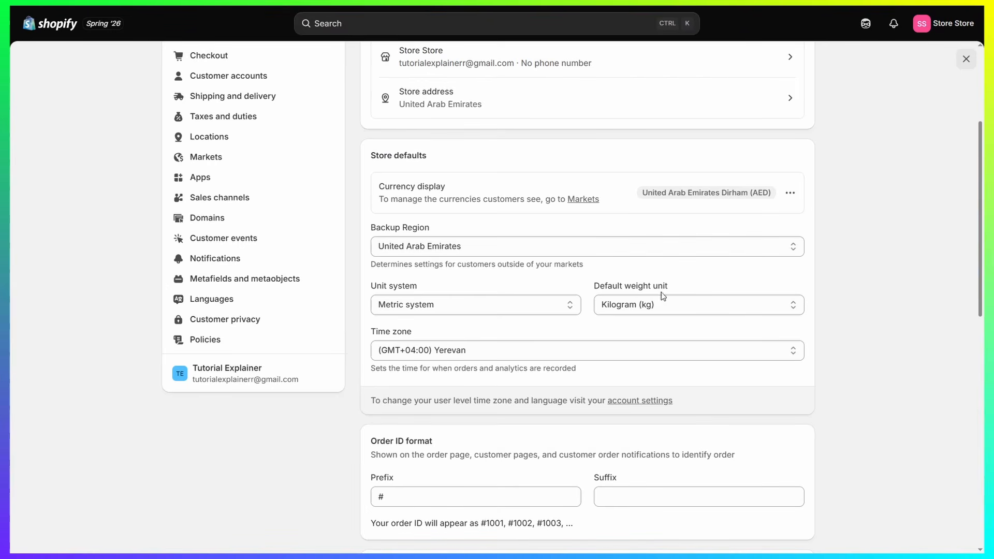
pyautogui.scroll(-3, 679, 348)
pyautogui.scroll(-4, 535, 264)
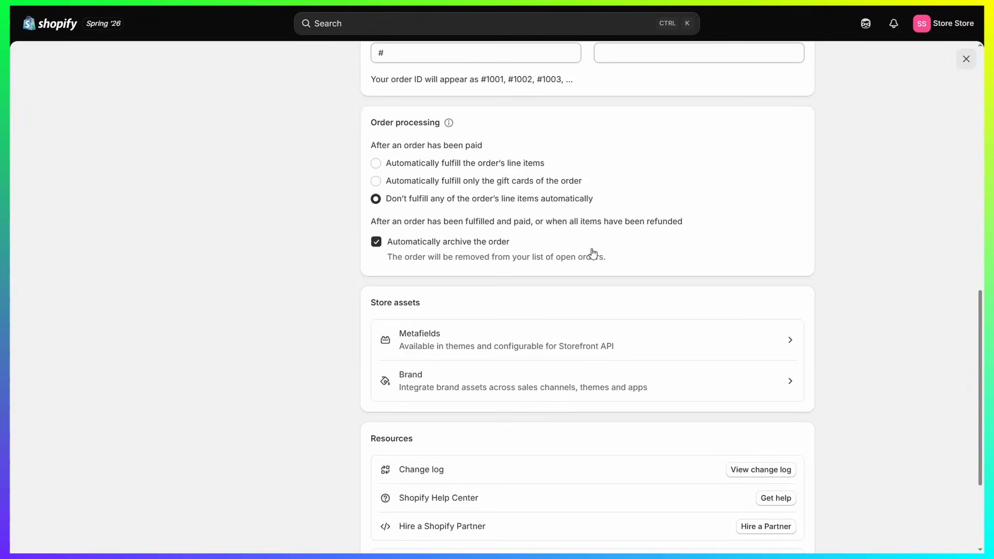
pyautogui.scroll(7, 593, 253)
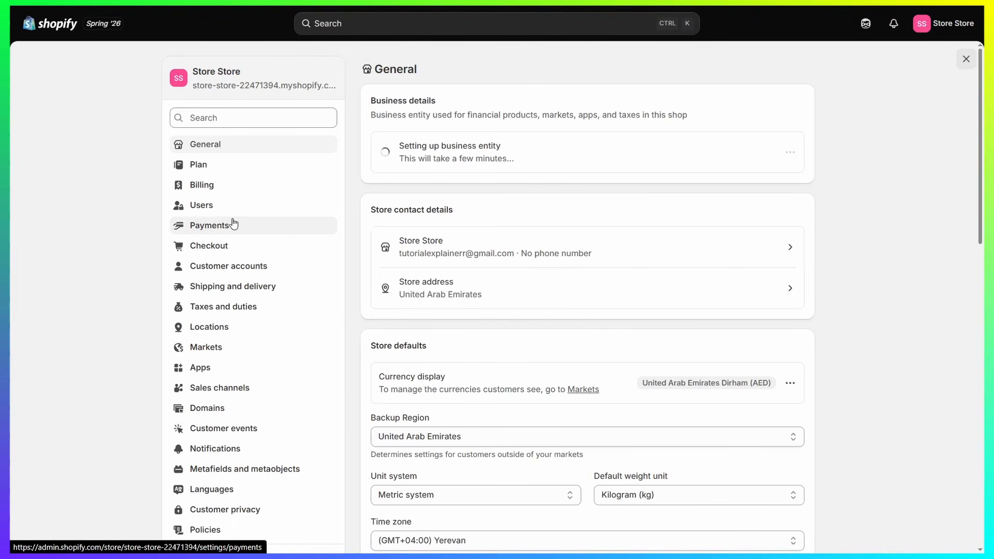
# Step: Activate the (for testing) Bogus Gateway from the third-party payment providers in the payment settings
pyautogui.click(213, 226)
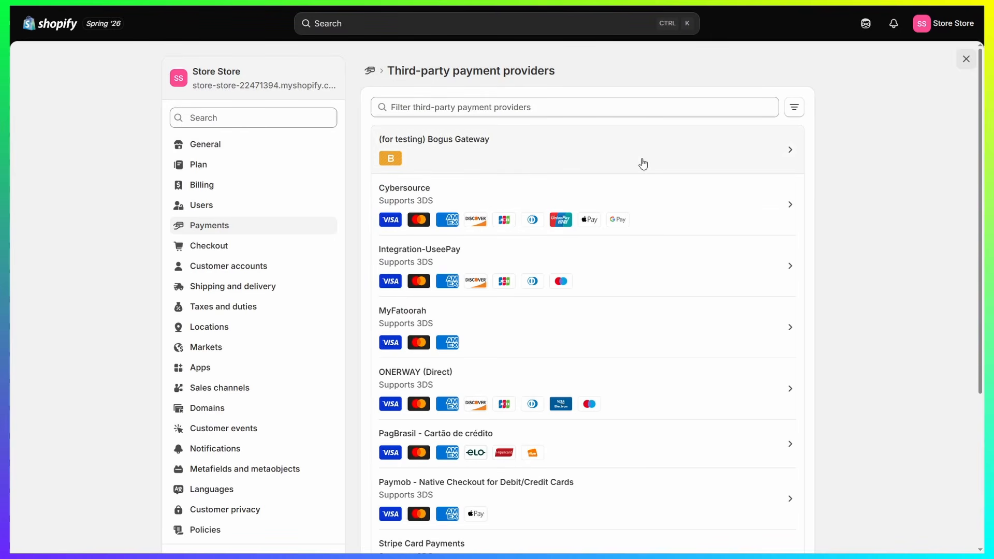
pyautogui.click(641, 150)
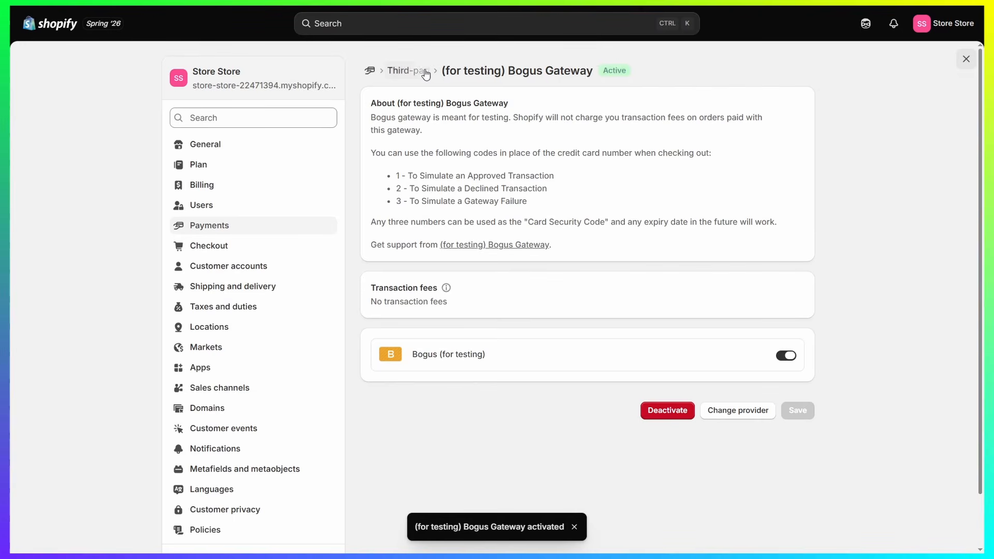
# Step: Search the third-party payment providers for "str", view Stripe Card Payments, and return to the main payment settings
pyautogui.click(487, 74)
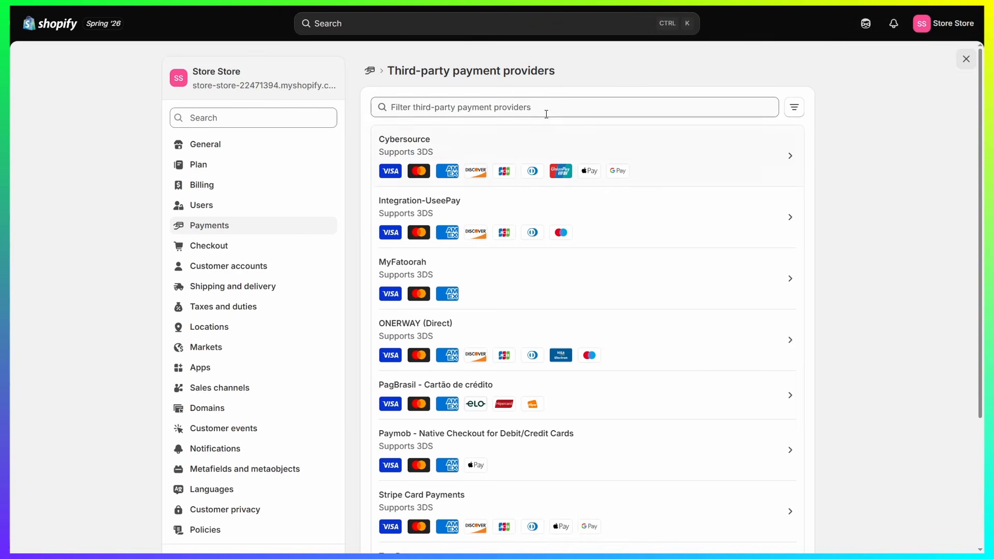
pyautogui.click(465, 107)
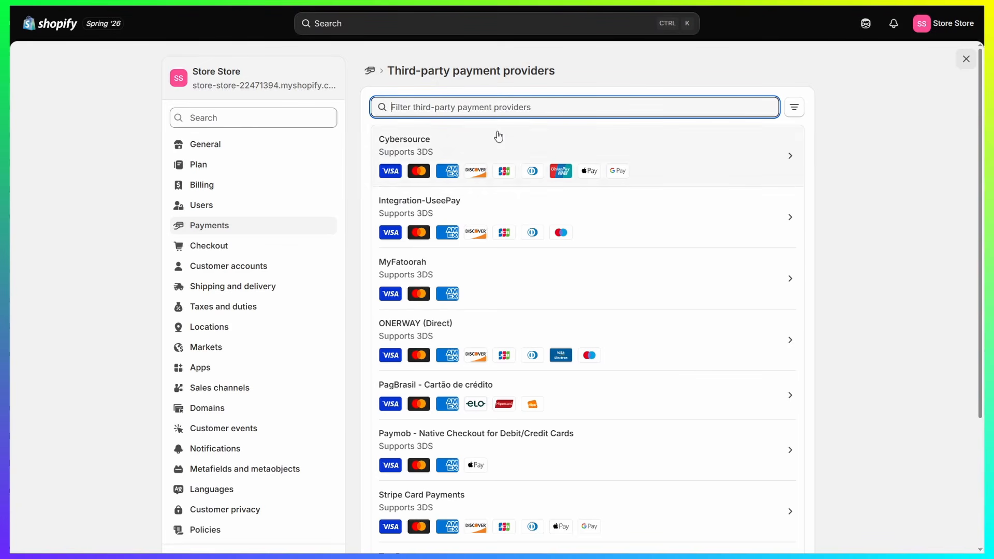
pyautogui.write('str')
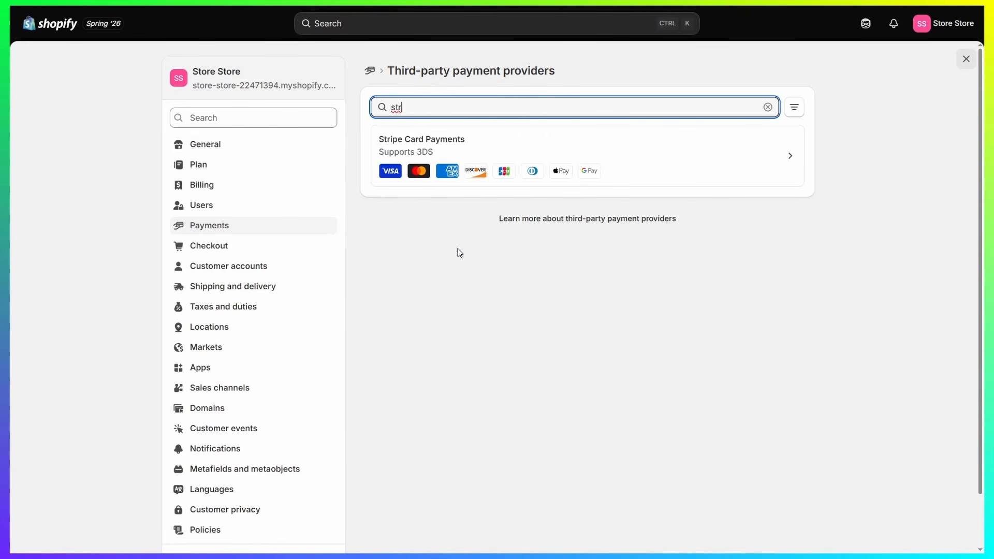
pyautogui.click(463, 143)
pyautogui.click(698, 155)
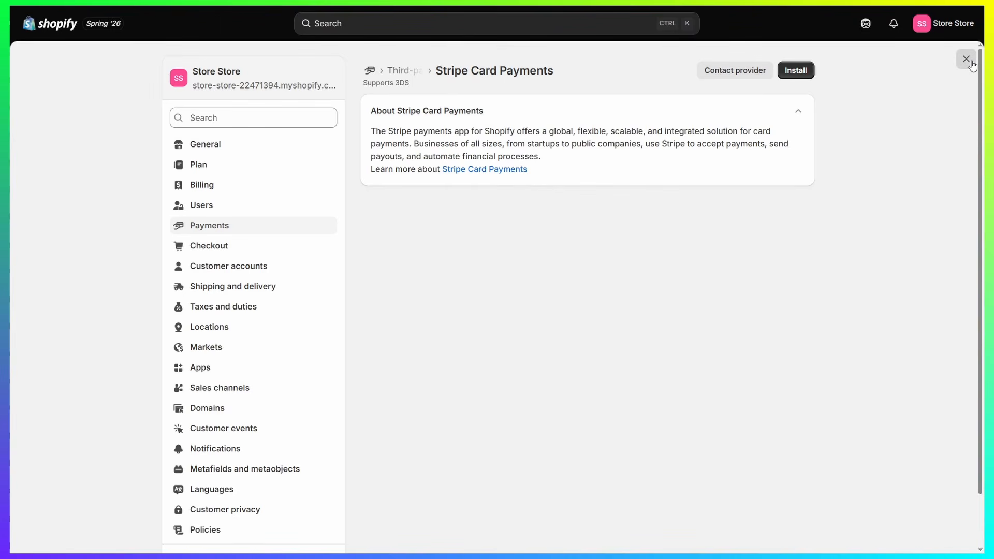
pyautogui.click(240, 225)
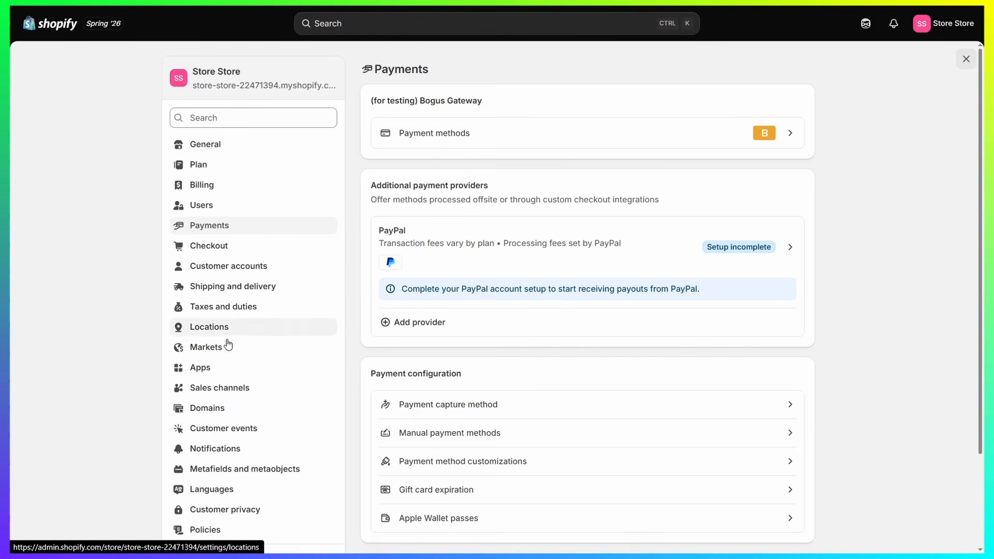
# Step: Open the General profile in the shipping and delivery settings and examine its Domestic and International shipping zones
pyautogui.click(242, 293)
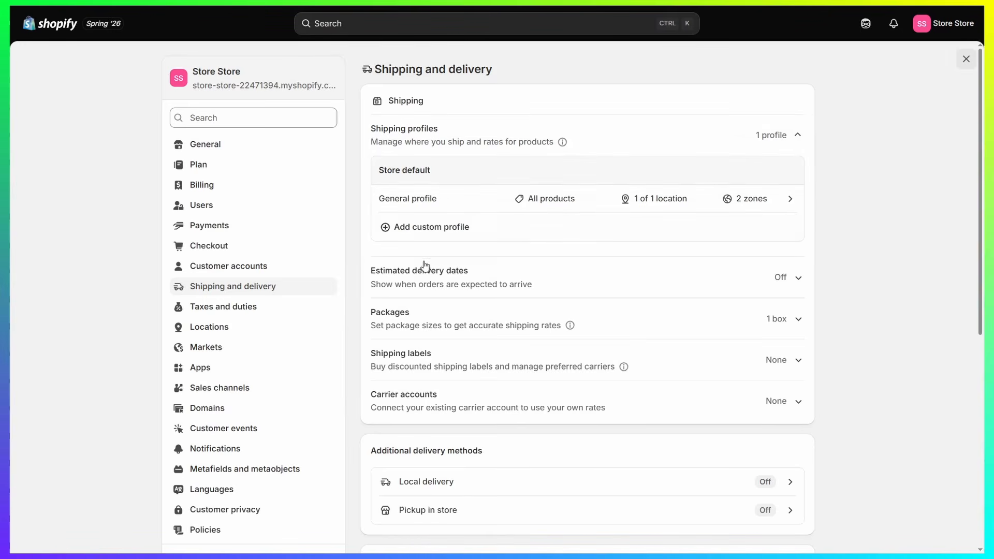
pyautogui.click(426, 202)
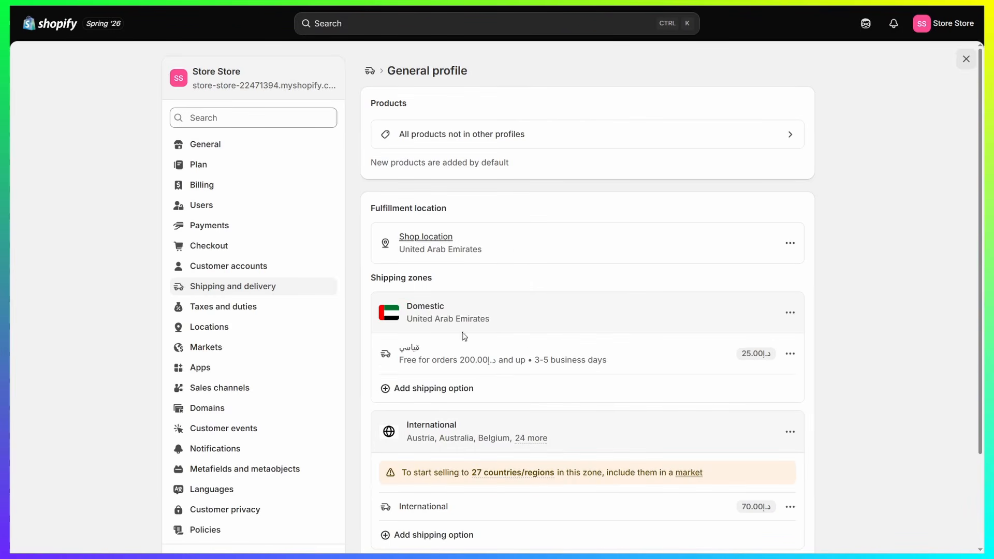
pyautogui.scroll(-3, 533, 304)
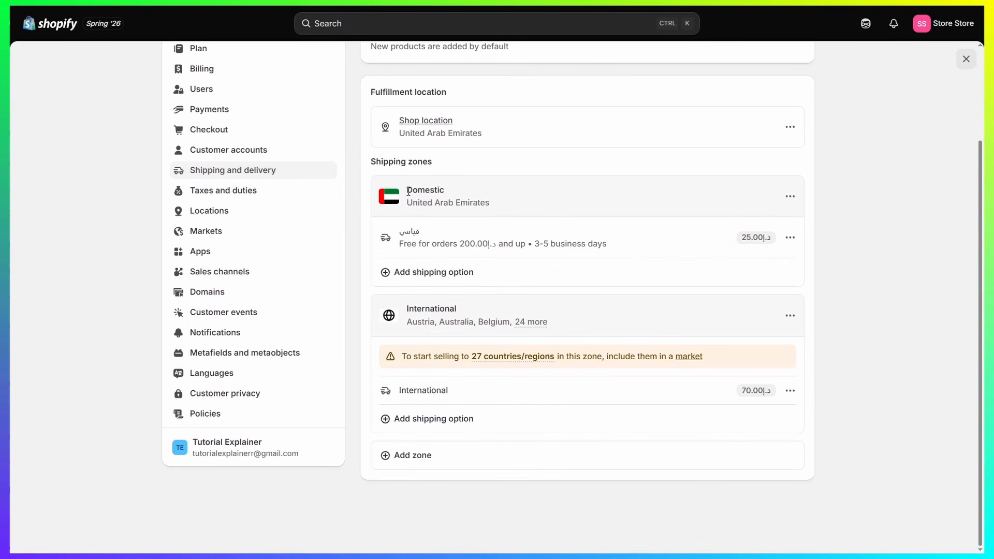
pyautogui.doubleClick(408, 191)
pyautogui.click(488, 191)
pyautogui.moveTo(409, 308); pyautogui.dragTo(501, 307)
pyautogui.click(513, 308)
# Step: Open the International zone's existing shipping option for editing and examine its name, available rate types and price
pyautogui.click(790, 392)
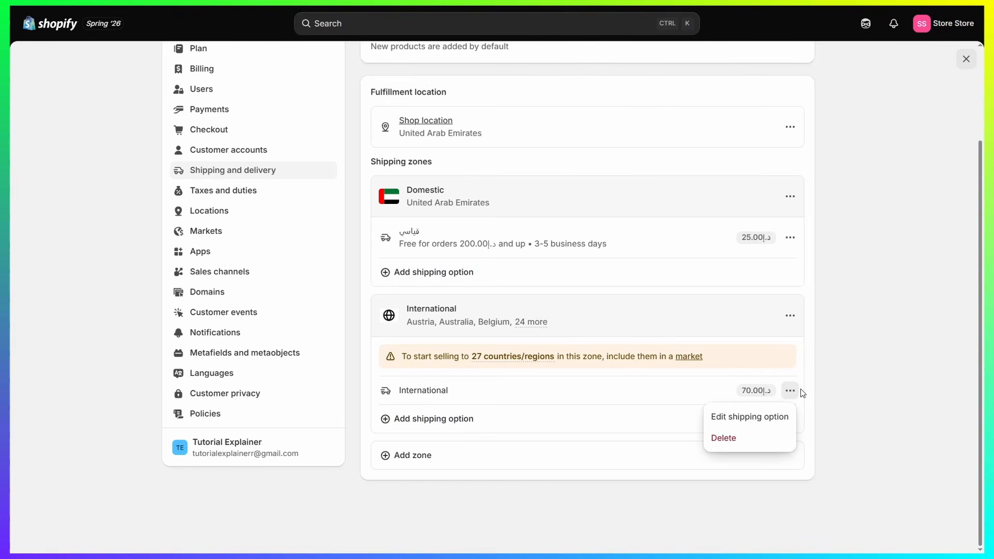
pyautogui.click(743, 417)
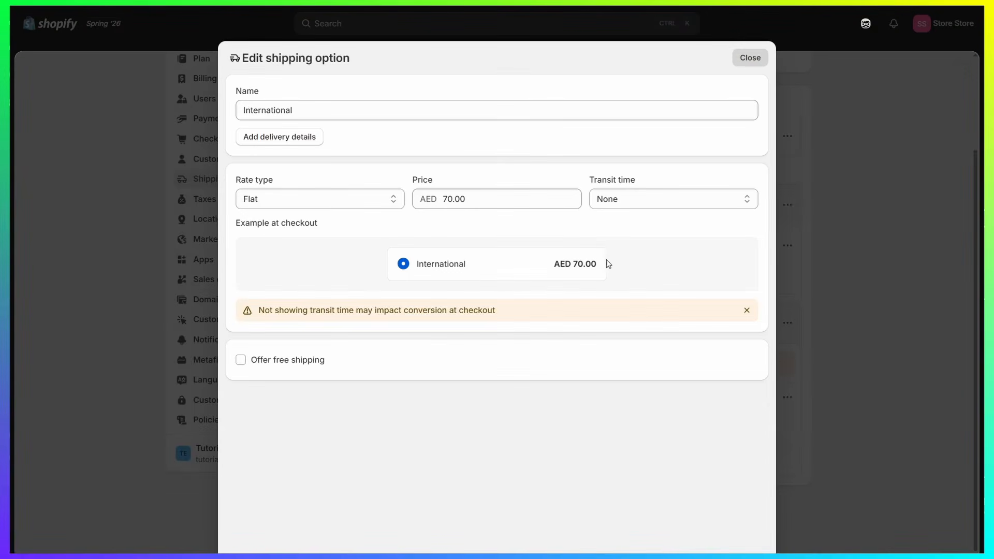
pyautogui.moveTo(346, 109); pyautogui.dragTo(66, 117)
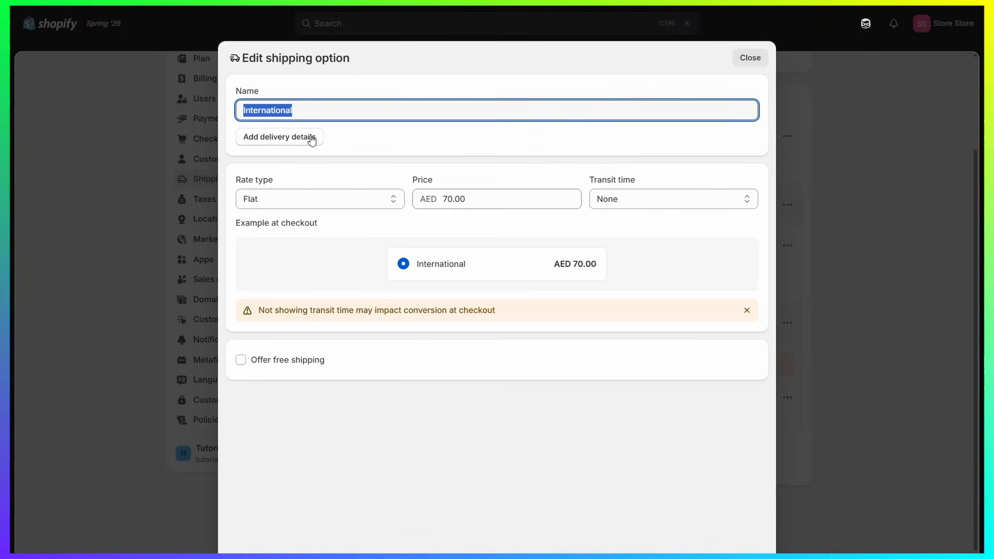
pyautogui.moveTo(269, 181); pyautogui.dragTo(224, 178)
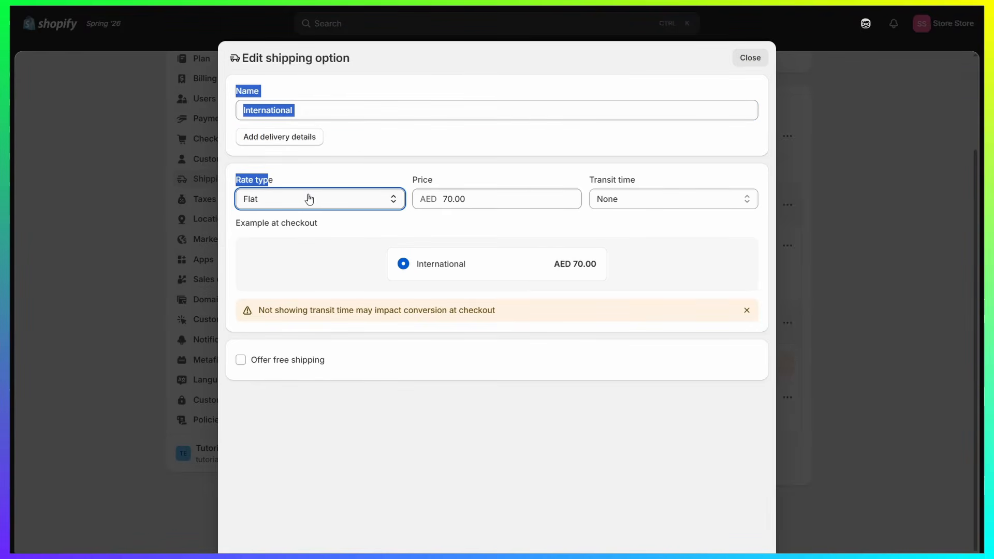
pyautogui.click(319, 200)
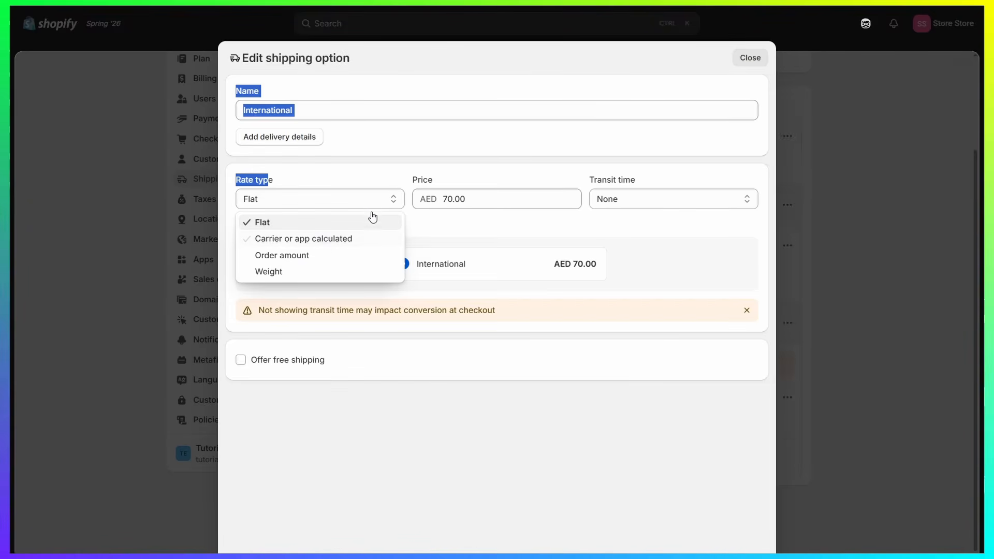
pyautogui.click(373, 200)
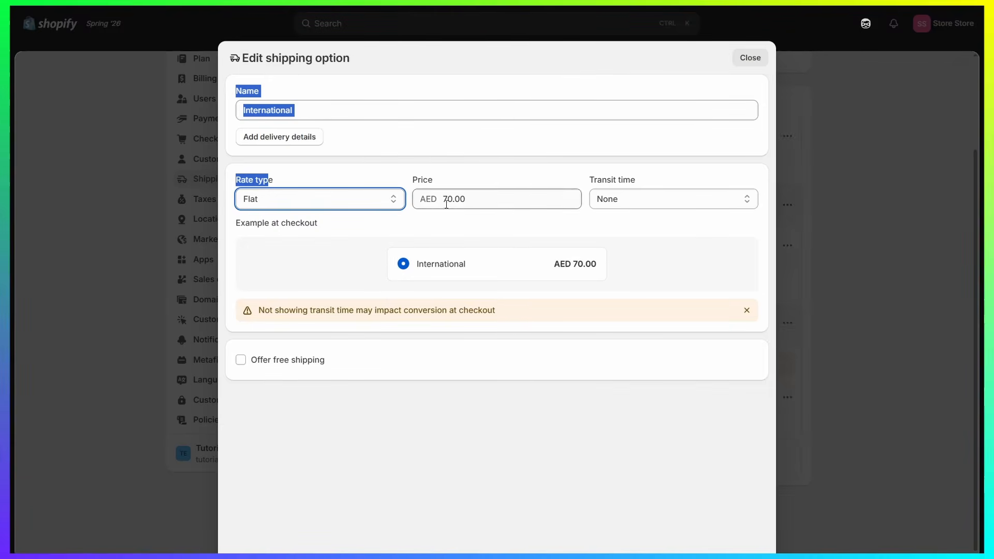
pyautogui.click(511, 226)
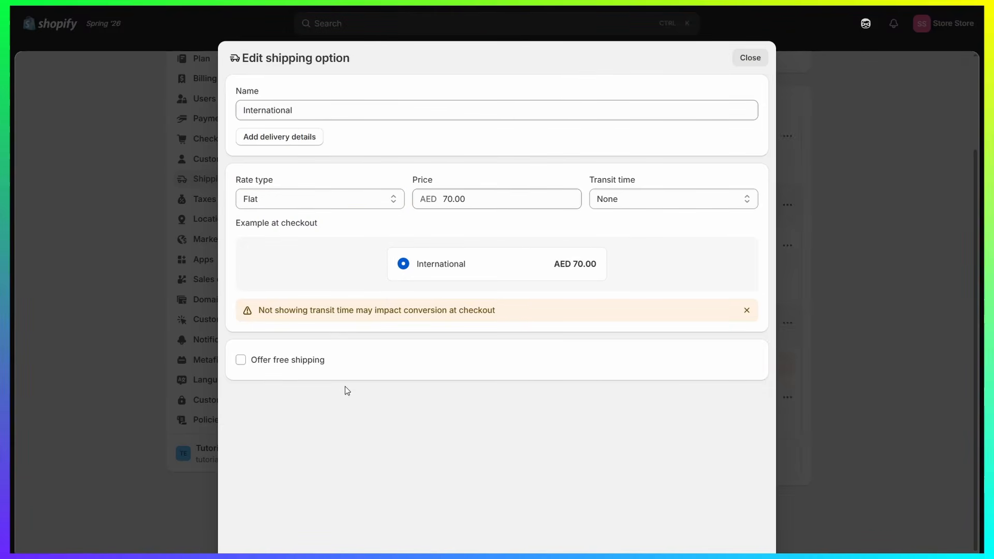
# Step: Try the Order amount rate type on the International shipping option, switch it back to Flat and discard the edits
pyautogui.click(339, 201)
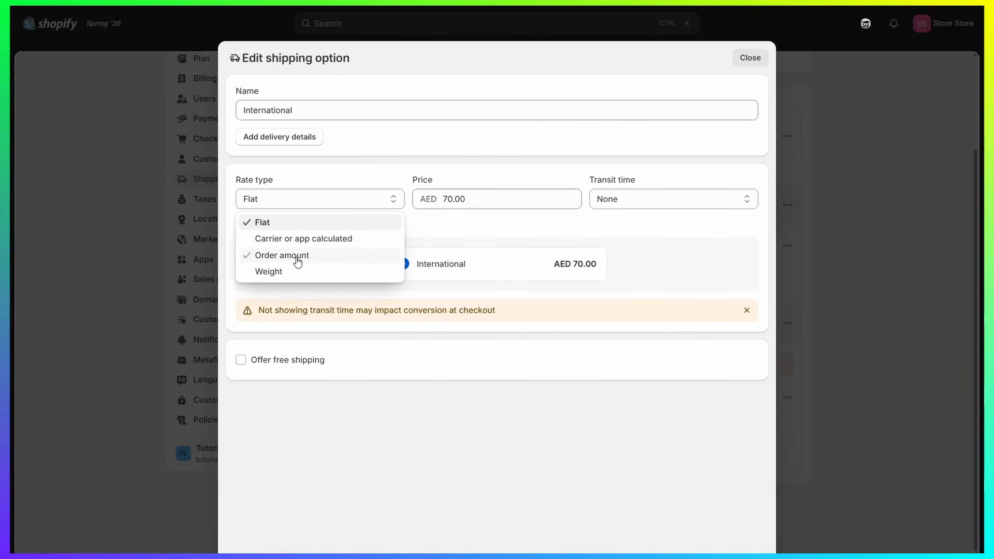
pyautogui.click(299, 256)
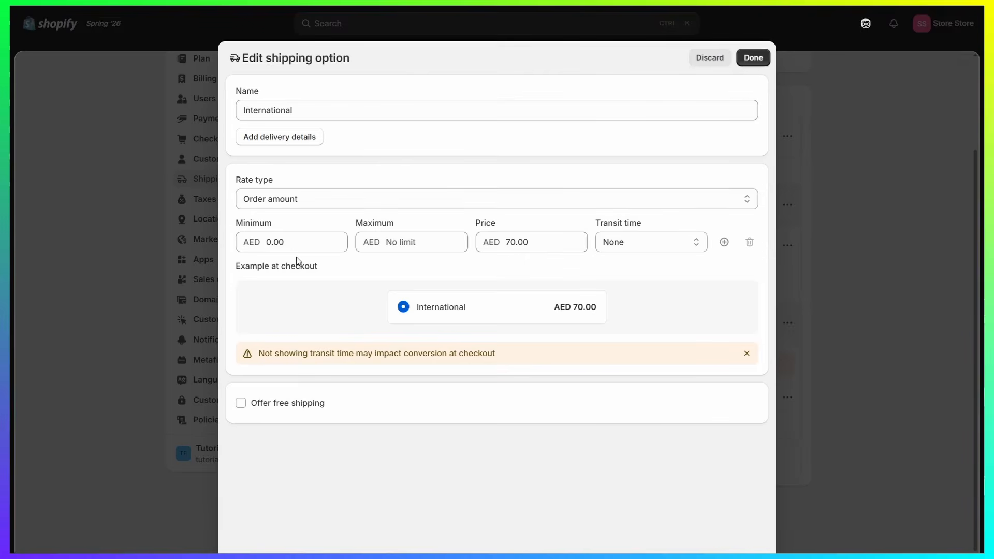
pyautogui.click(375, 206)
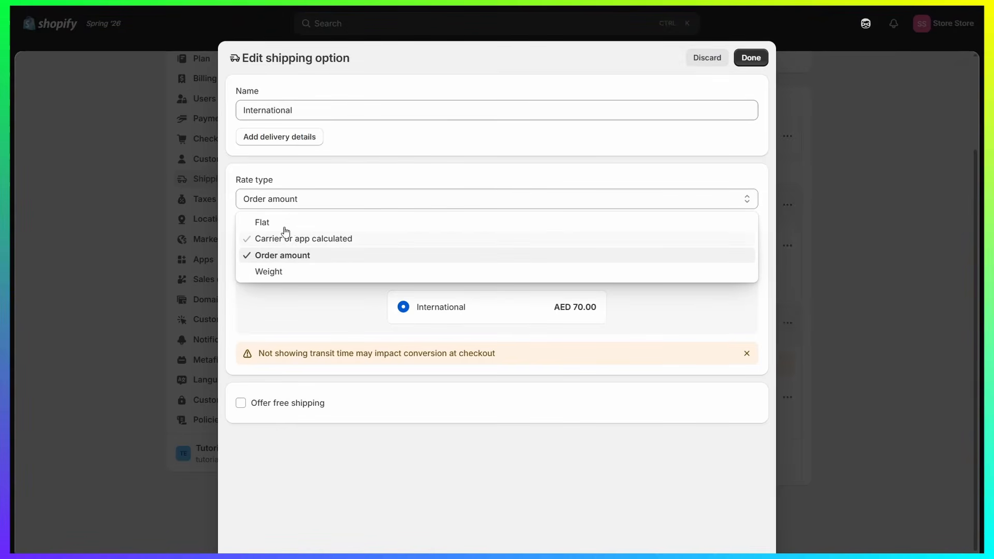
pyautogui.click(284, 225)
pyautogui.click(708, 57)
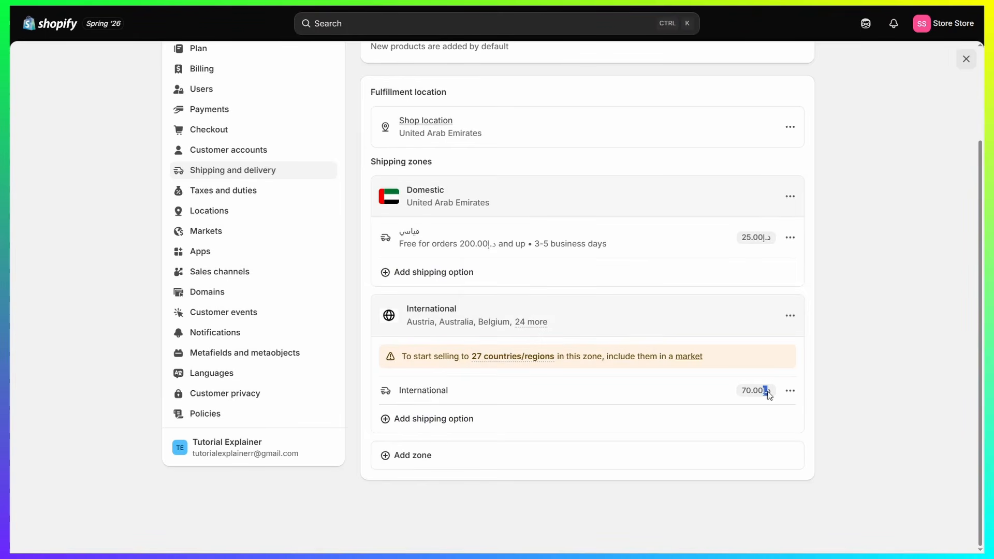
# Step: Start a new shipping option in the International zone and name it "Free shipping international"
pyautogui.click(426, 423)
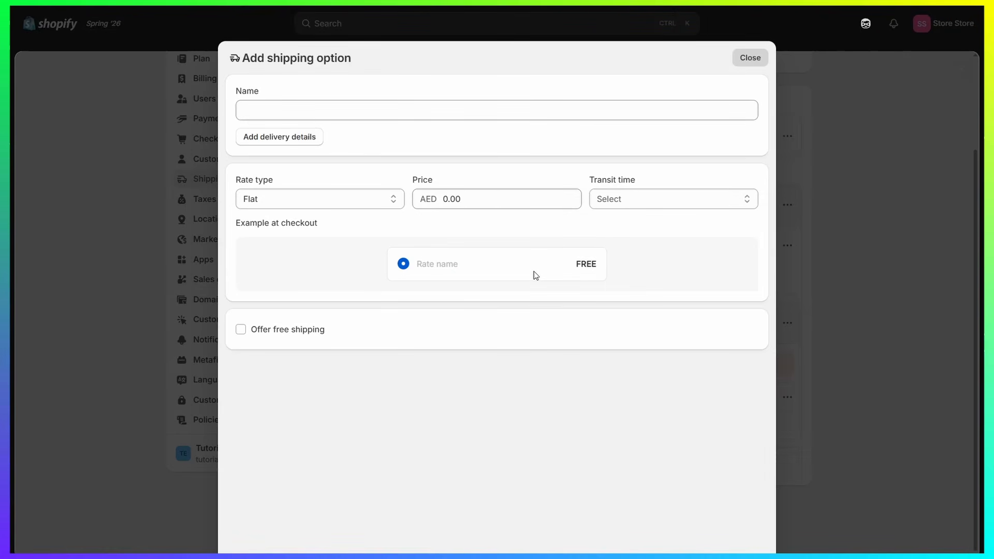
pyautogui.click(756, 63)
pyautogui.click(427, 423)
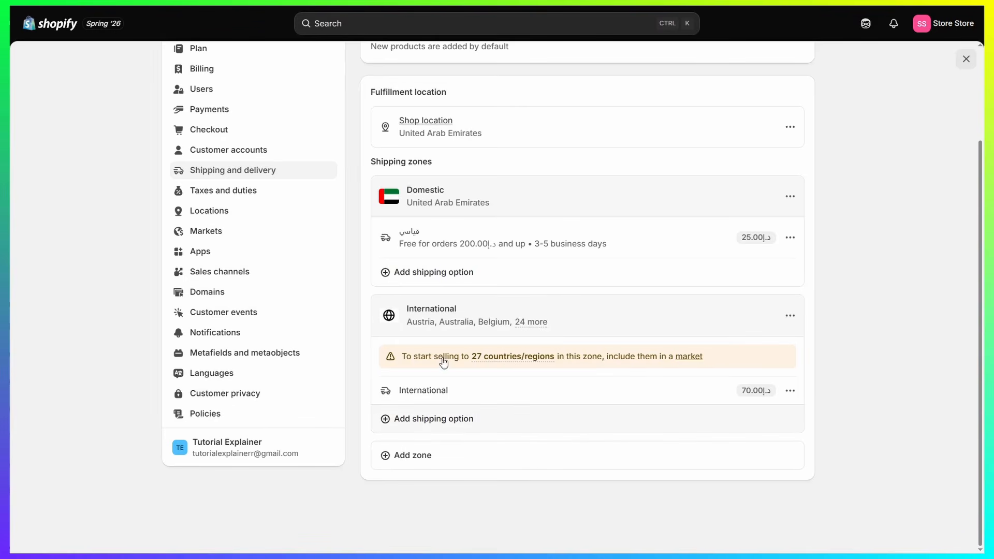
pyautogui.click(349, 108)
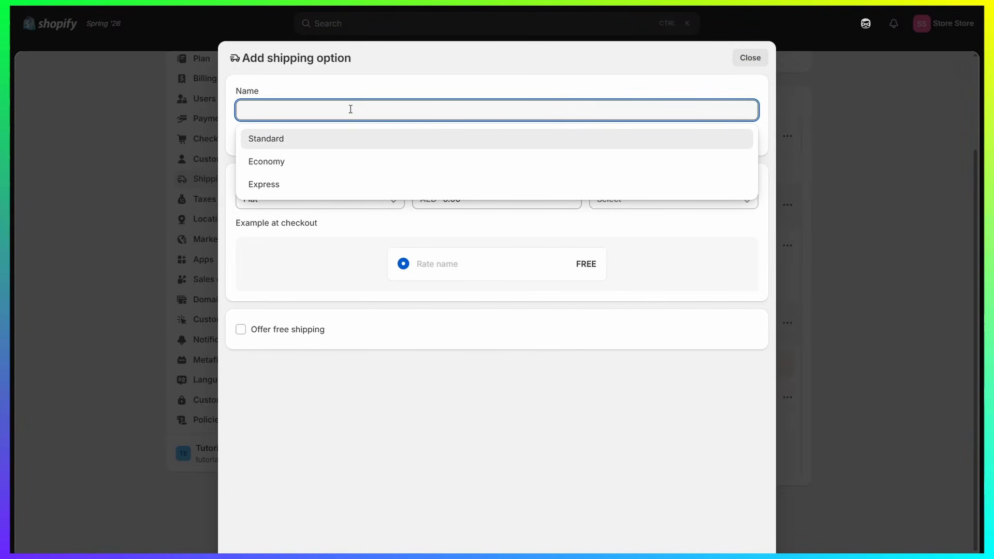
pyautogui.write('Free shipping international')
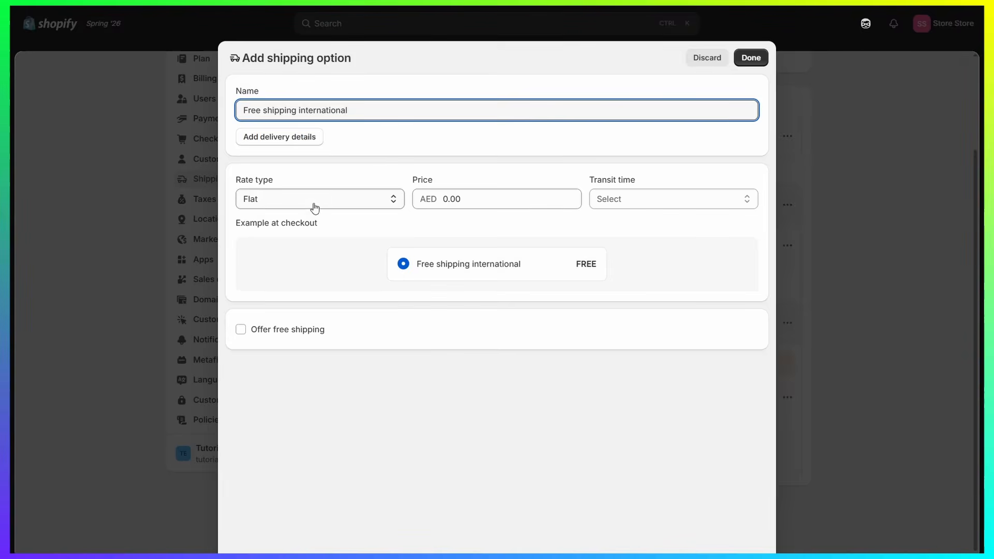
# Step: Set the new shipping option's rate type to Order amount
pyautogui.click(305, 195)
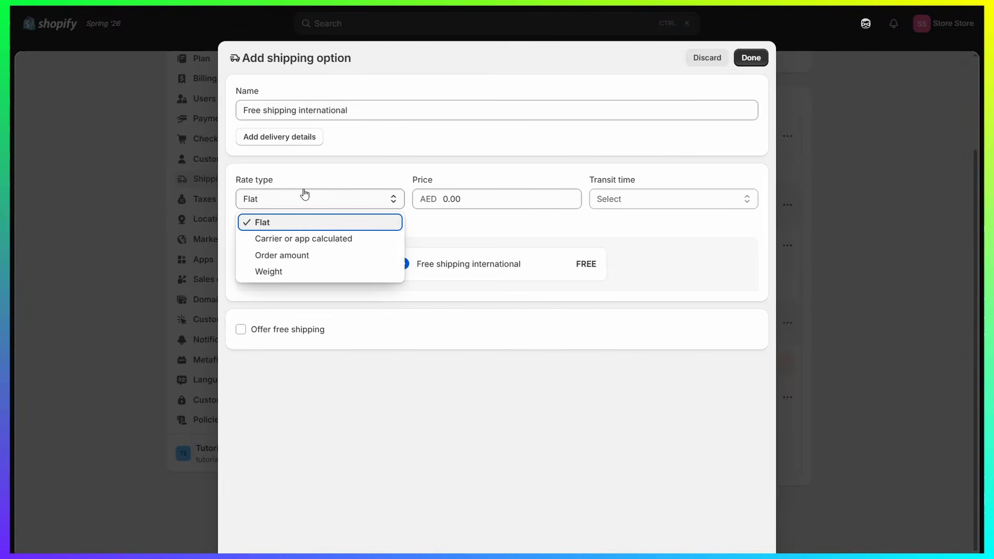
pyautogui.click(296, 260)
pyautogui.click(299, 201)
pyautogui.click(296, 257)
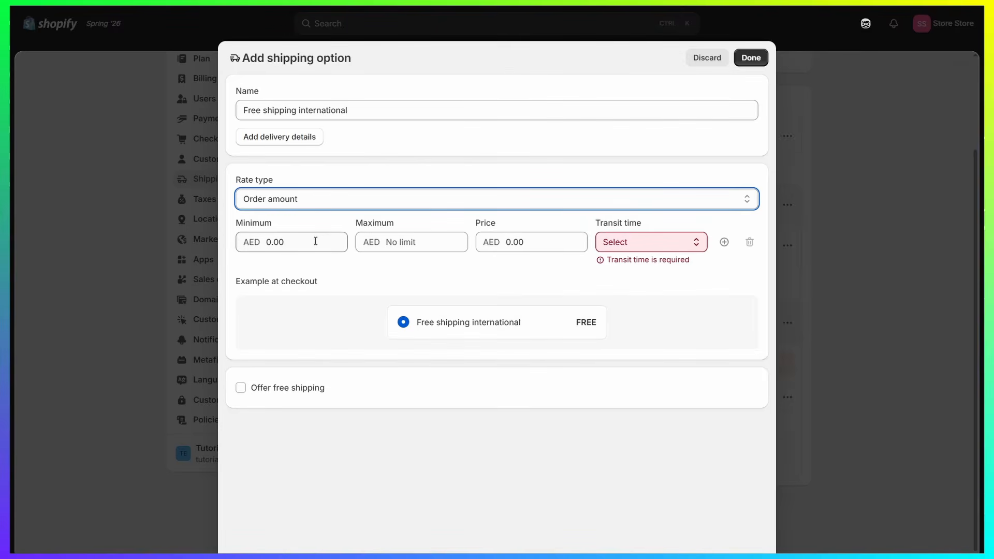
# Step: Set the shipping option's minimum order amount to AED 300 and keep its price at AED 0.00
pyautogui.click(316, 241)
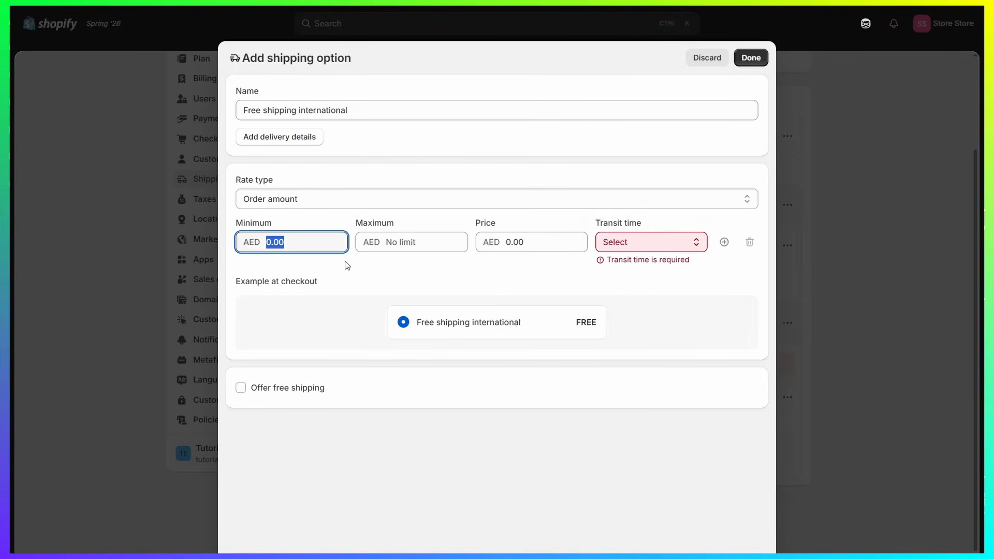
pyautogui.write('300')
pyautogui.click(360, 264)
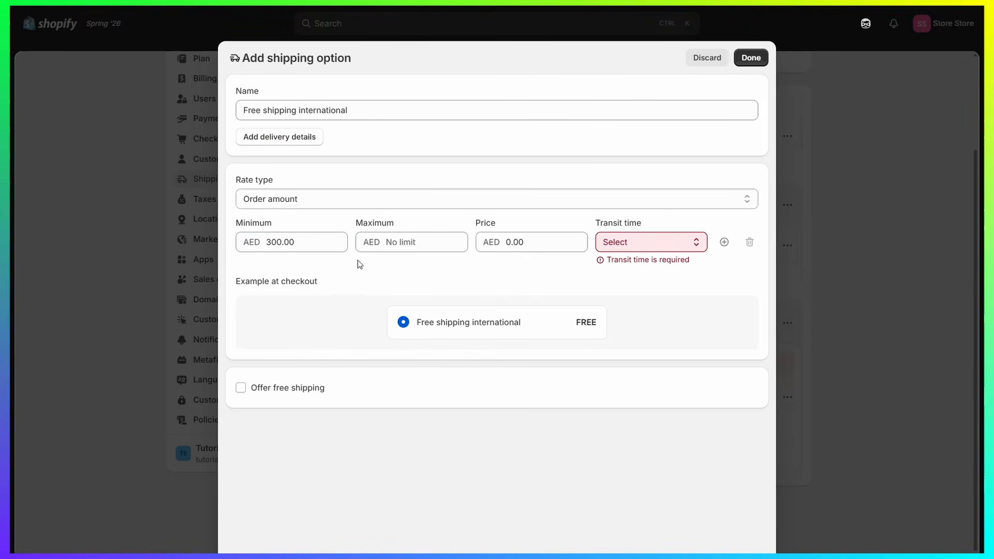
pyautogui.click(507, 242)
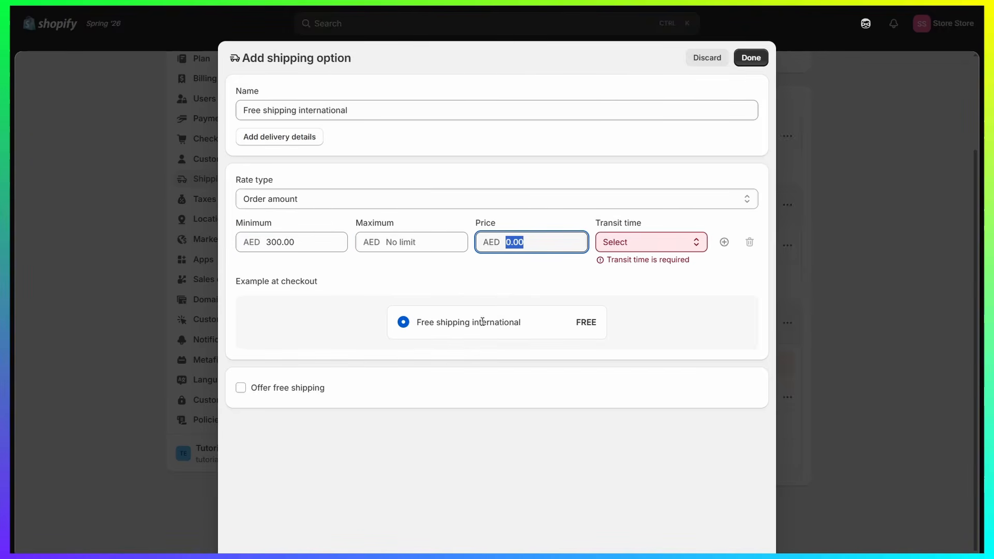
pyautogui.click(544, 280)
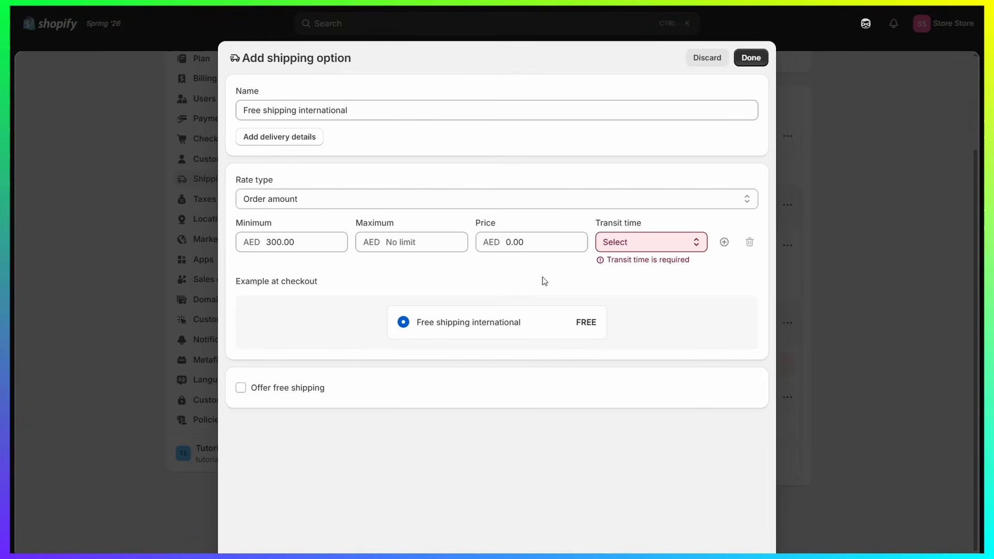
# Step: Set the free international shipping option's transit time to 3 to 5 business days and finish adding it
pyautogui.click(643, 249)
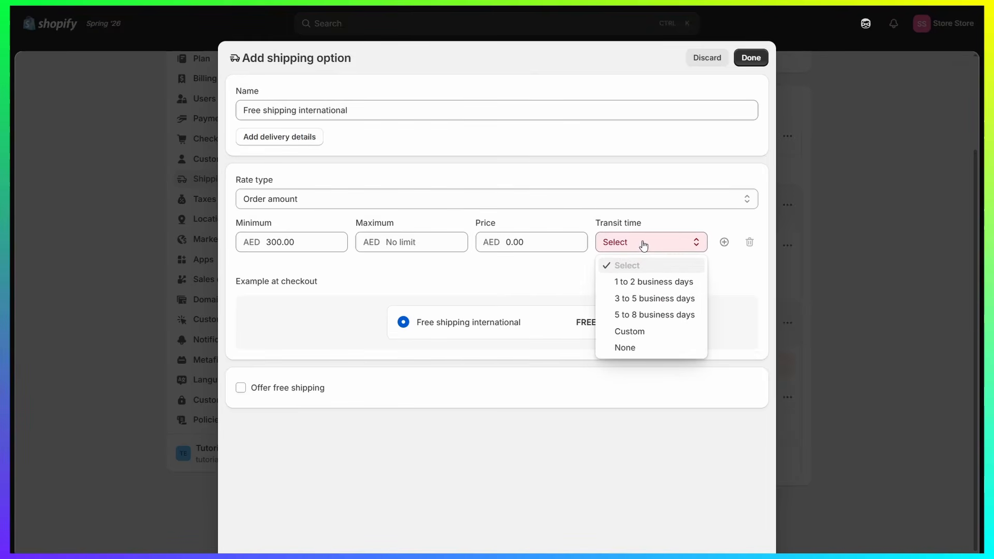
pyautogui.click(642, 283)
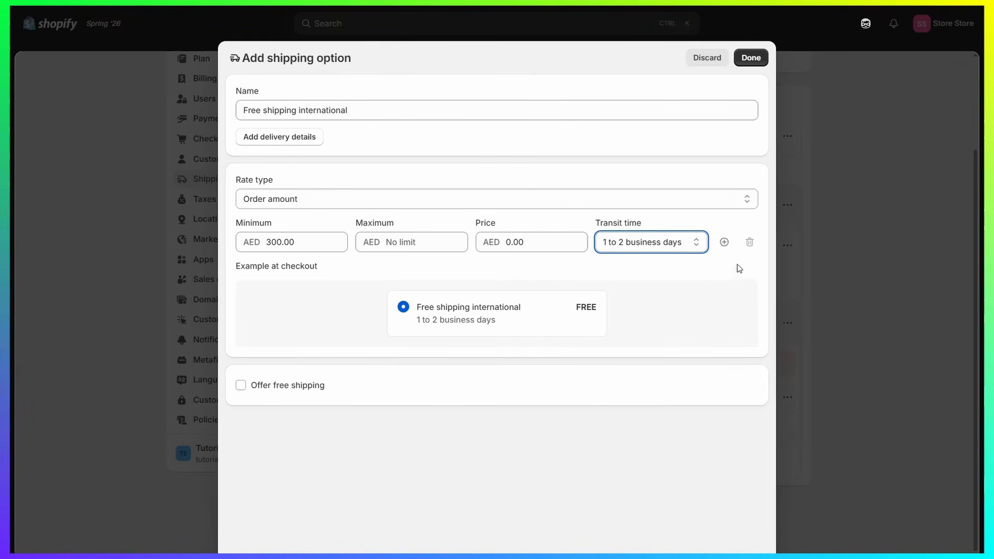
pyautogui.click(635, 247)
pyautogui.click(627, 284)
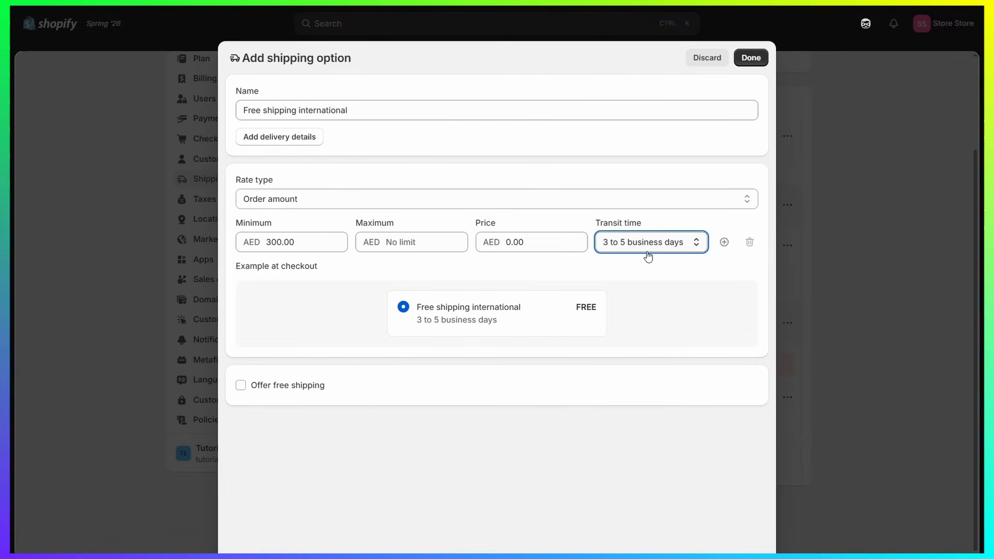
pyautogui.click(760, 60)
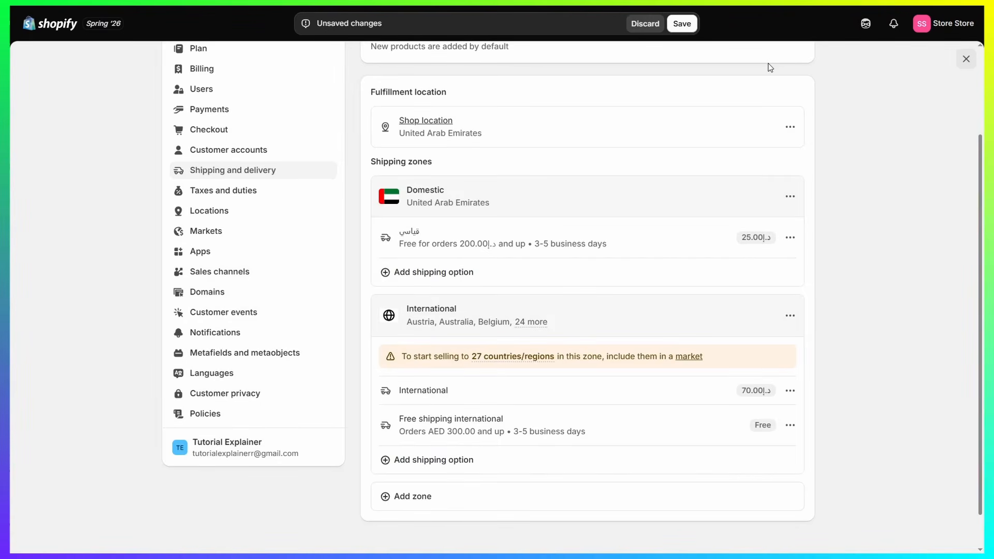
# Step: Review the shipping options in the Domestic and International zones and save the shipping profile changes
pyautogui.doubleClick(448, 436)
pyautogui.click(476, 441)
pyautogui.moveTo(444, 190); pyautogui.dragTo(408, 190)
pyautogui.click(493, 195)
pyautogui.click(788, 238)
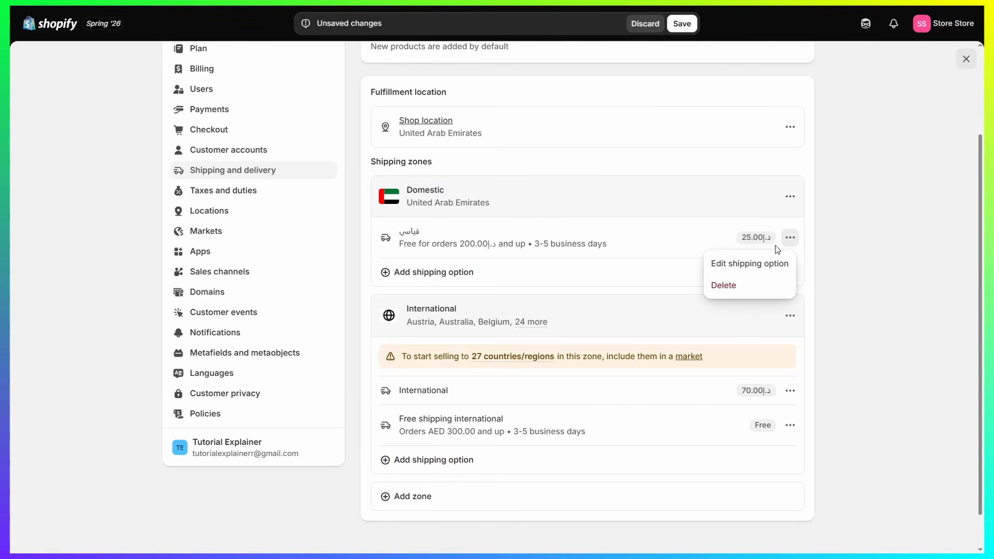
pyautogui.click(825, 236)
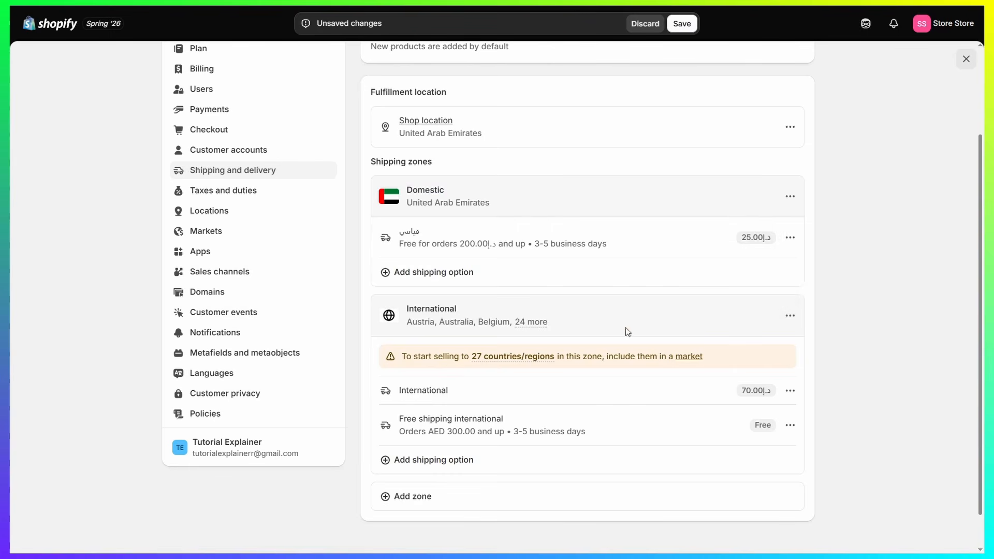
pyautogui.click(684, 24)
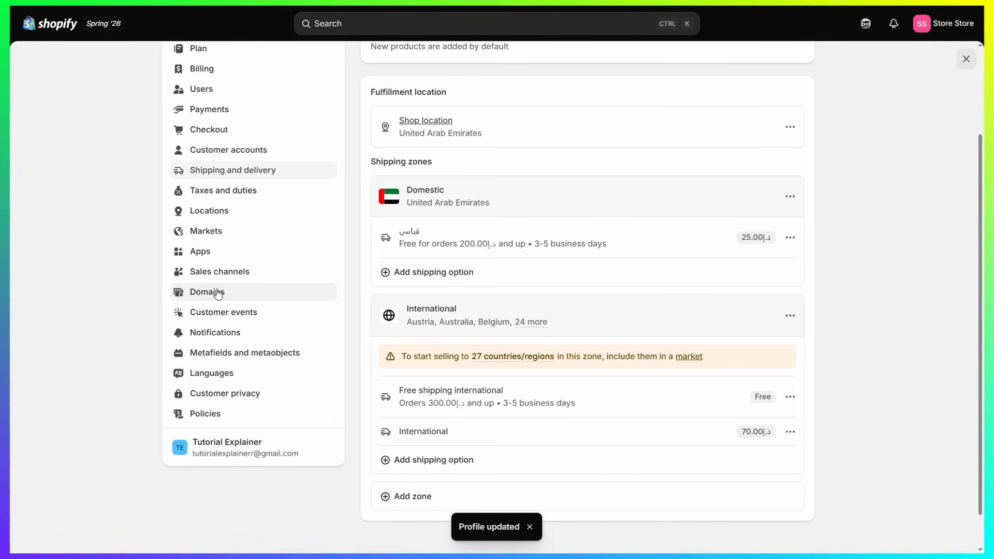
# Step: Go to the Online Store sales channel and read the password protection notice for the current theme
pyautogui.click(217, 271)
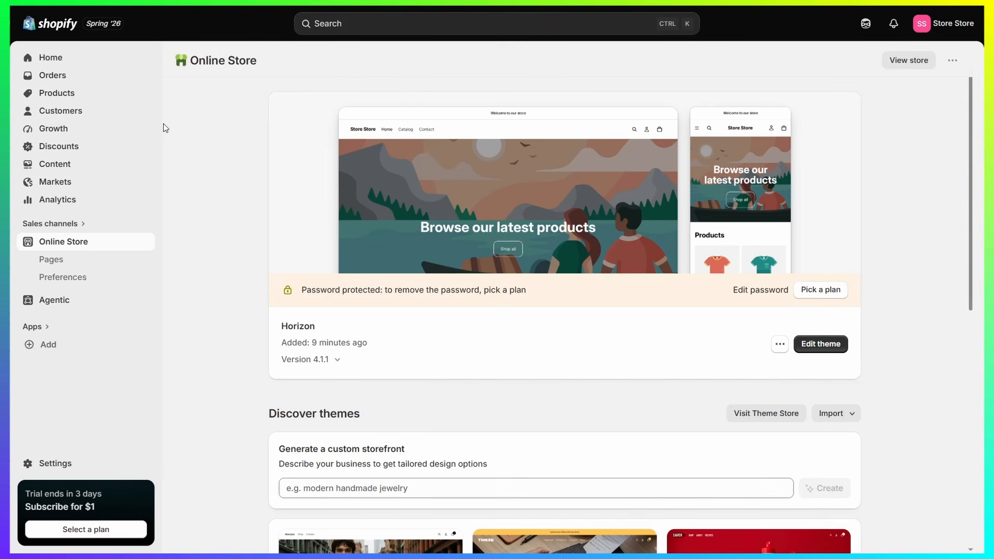
pyautogui.moveTo(304, 293); pyautogui.dragTo(553, 288)
pyautogui.click(589, 294)
pyautogui.click(554, 287)
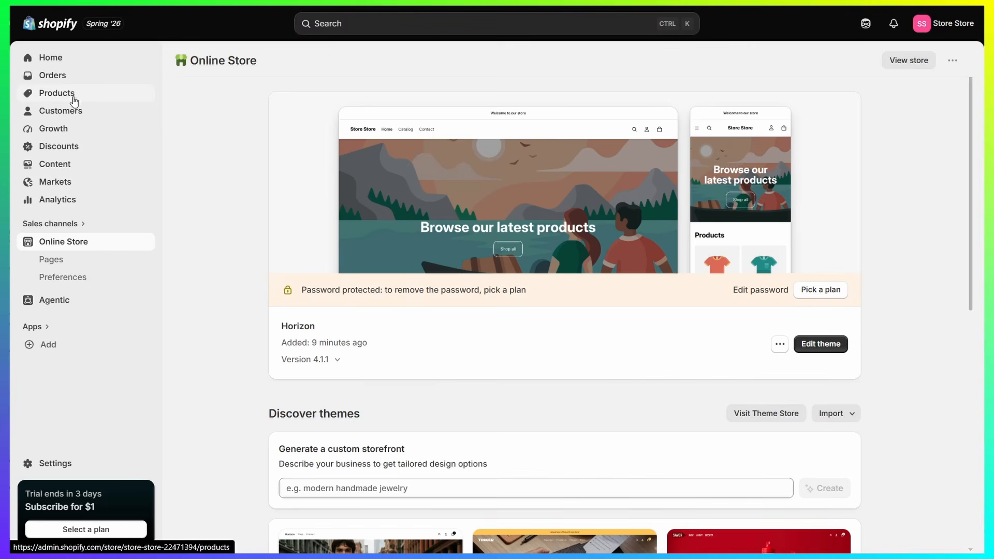
# Step: Go to the store's products, examine the available product import methods and close the import dialog without importing
pyautogui.click(54, 94)
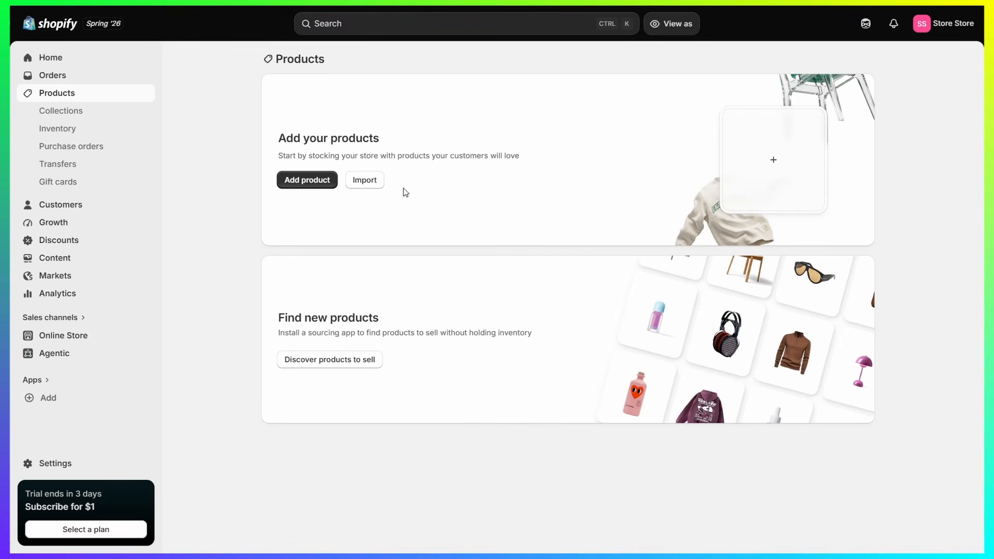
pyautogui.click(377, 185)
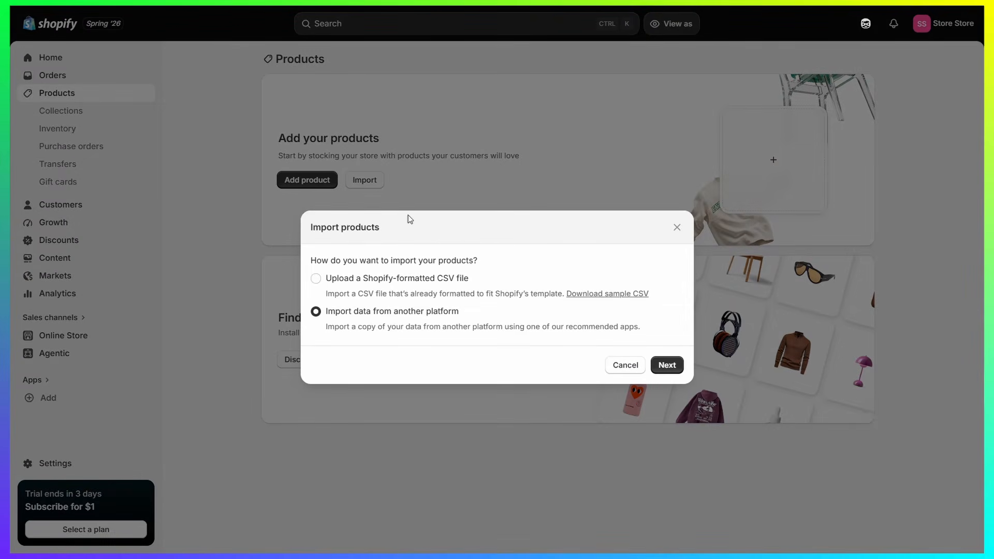
pyautogui.click(391, 282)
pyautogui.click(448, 317)
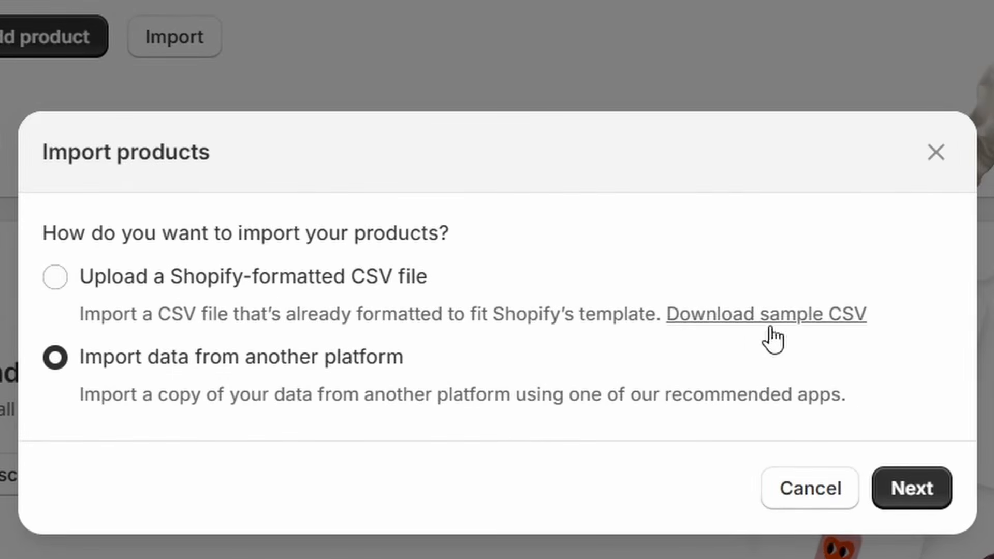
pyautogui.click(935, 152)
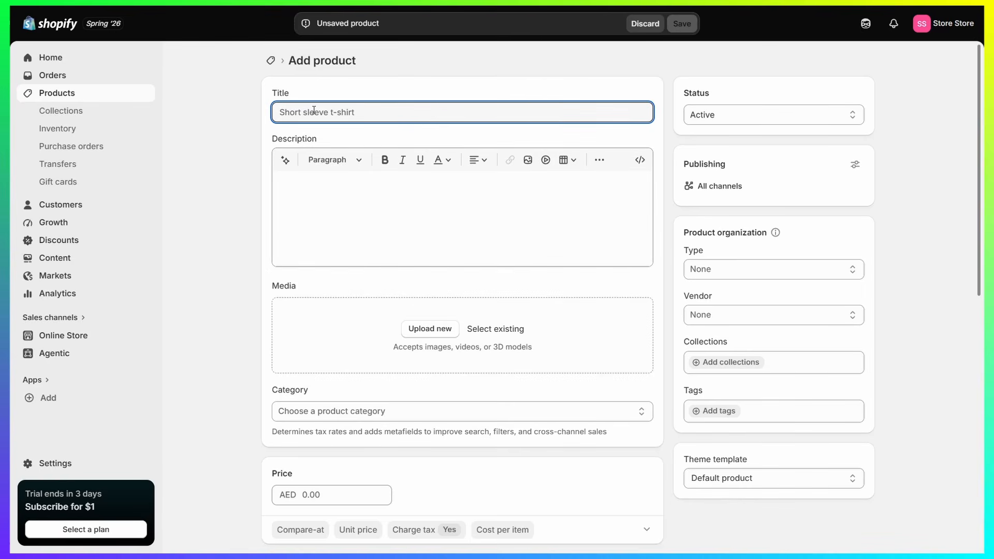
# Step: Title the new product "This is a product" and enter the description "This is a description of the product"
pyautogui.write('This is a product')
pyautogui.click(339, 208)
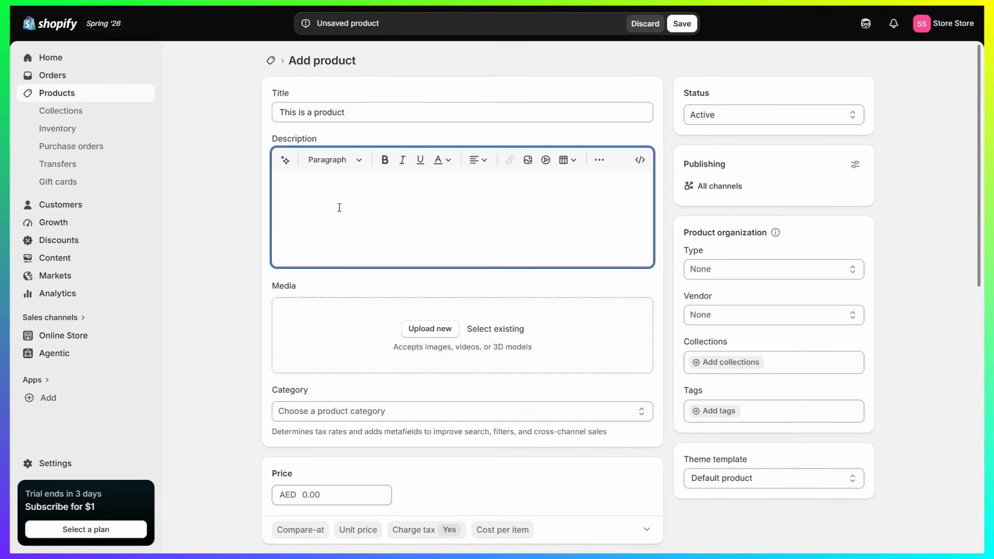
pyautogui.write('This is a description of the product')
pyautogui.click(227, 223)
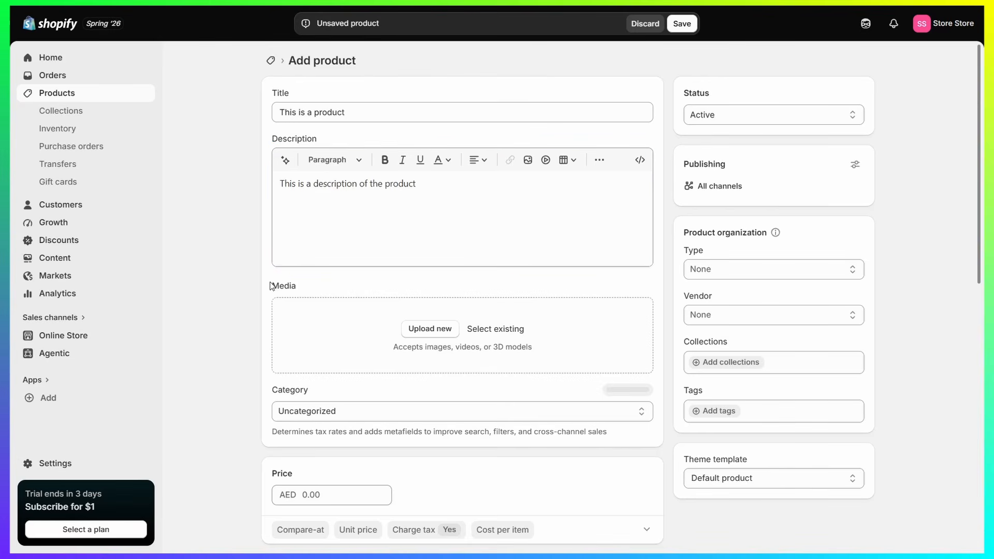
# Step: Upload Gold ring.png, Golden bracelet.png and Golden Sapphire.png from the Explainer Media folder as the product's media
pyautogui.moveTo(269, 284); pyautogui.dragTo(331, 284)
pyautogui.click(338, 284)
pyautogui.click(438, 328)
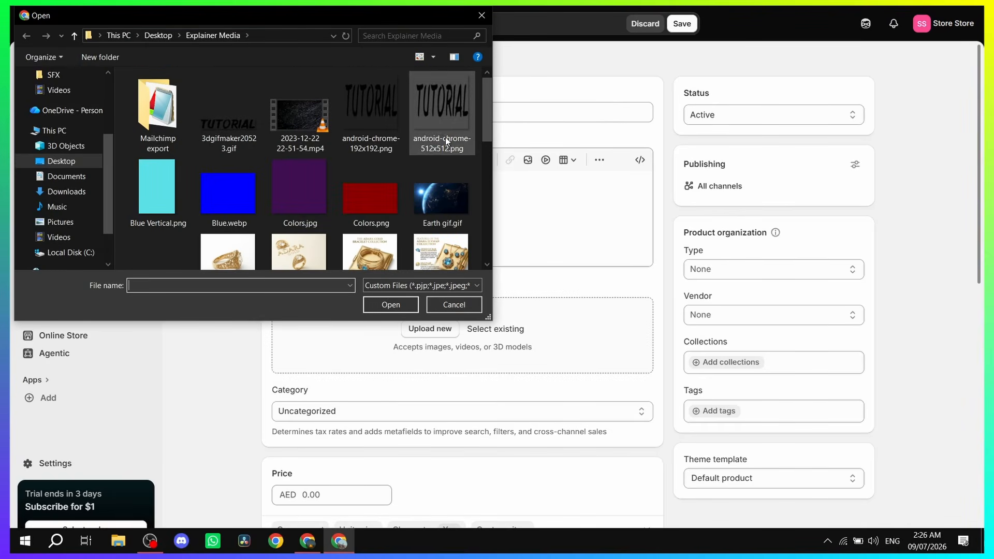
pyautogui.scroll(-2, 430, 160)
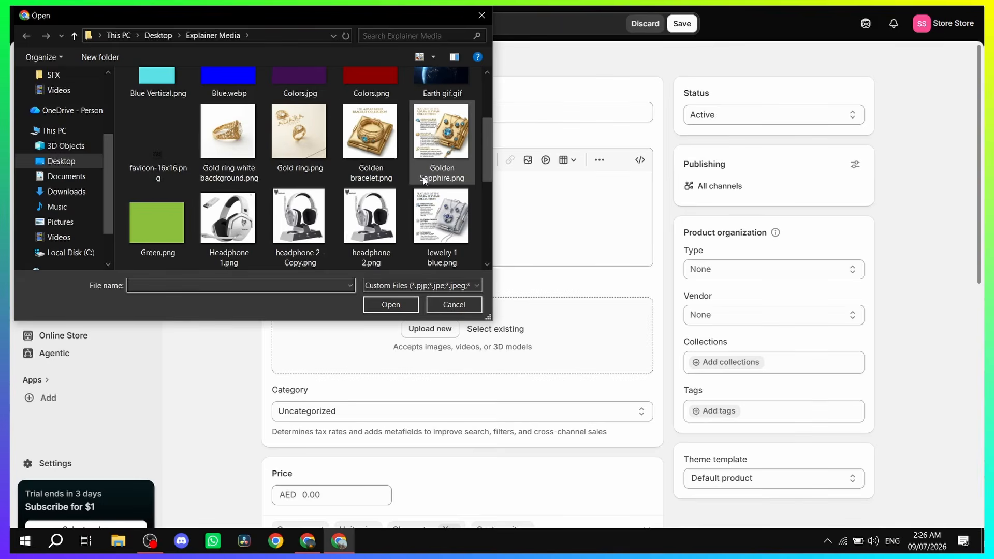
pyautogui.click(384, 134)
pyautogui.keyDown('ctrl'); pyautogui.click(430, 139); pyautogui.keyUp('ctrl')
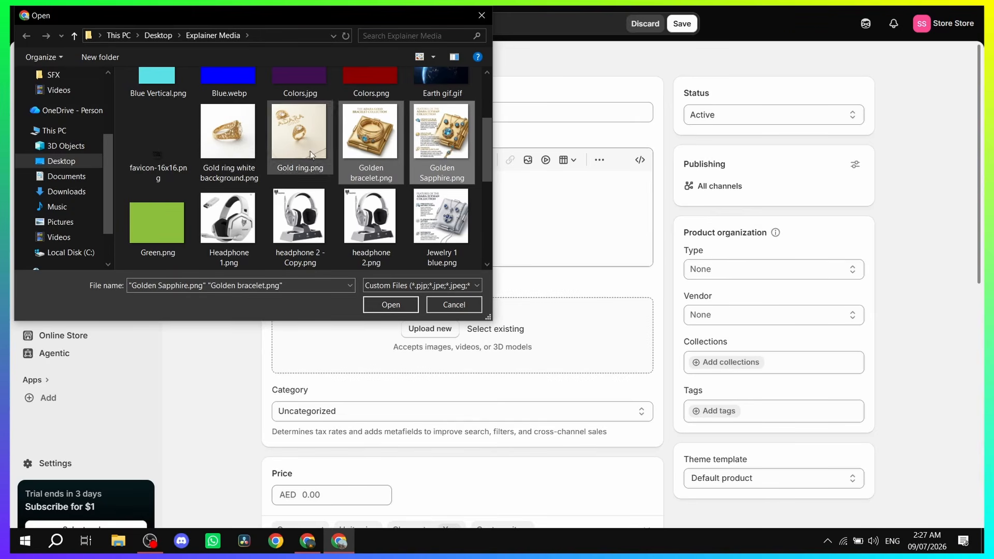
pyautogui.scroll(-5, 334, 194)
pyautogui.scroll(5, 334, 195)
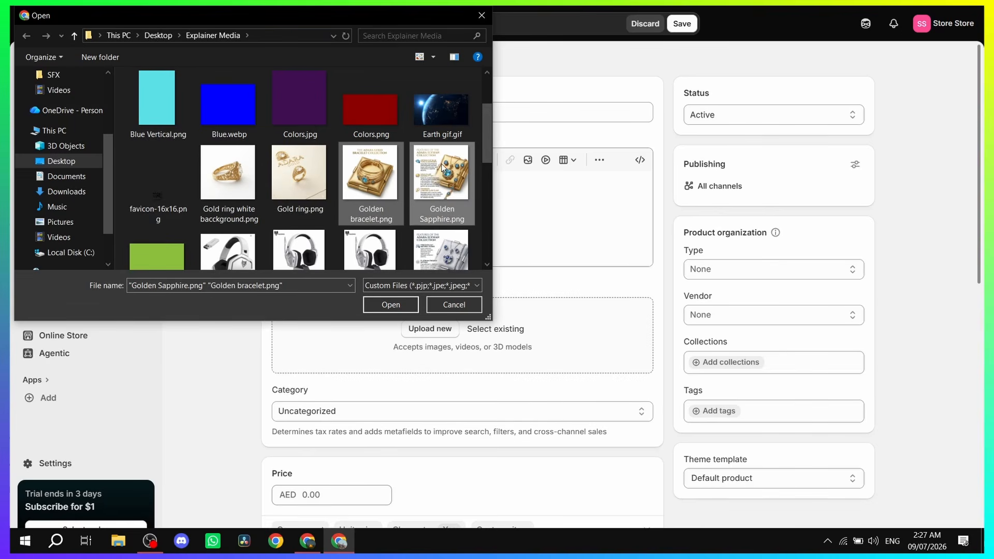
pyautogui.keyDown('ctrl'); pyautogui.click(311, 188); pyautogui.keyUp('ctrl')
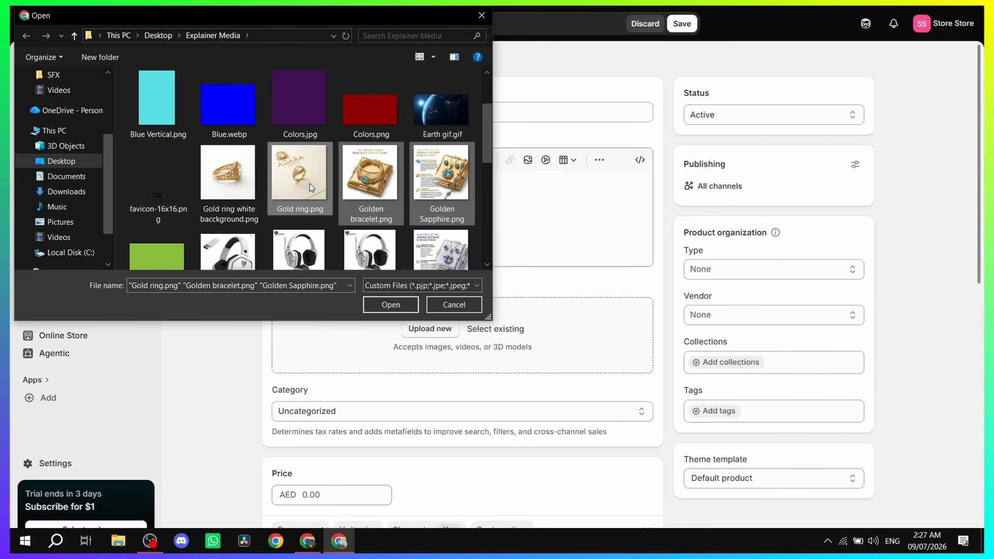
pyautogui.click(393, 305)
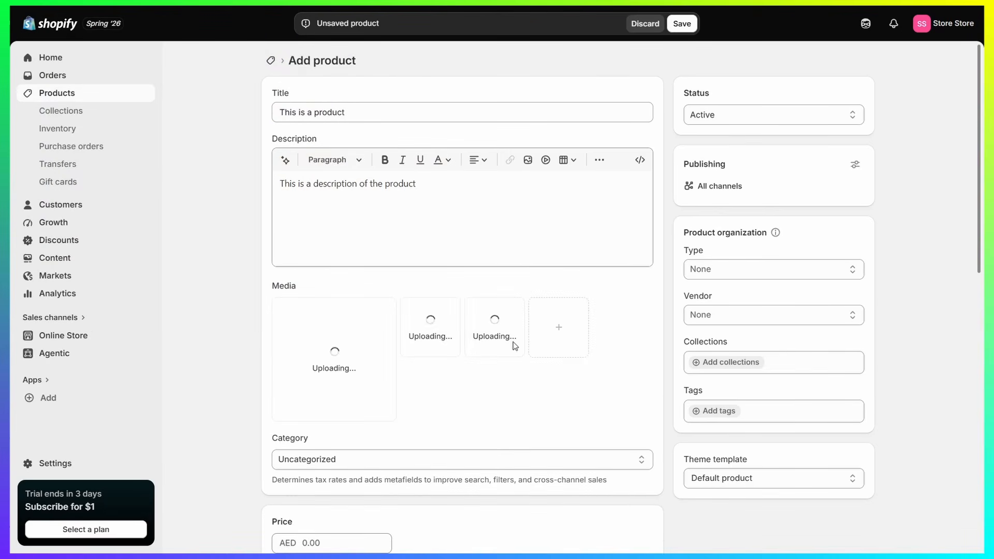
# Step: Set the product's category to the suggested Rings in Jewelry
pyautogui.scroll(-3, 328, 337)
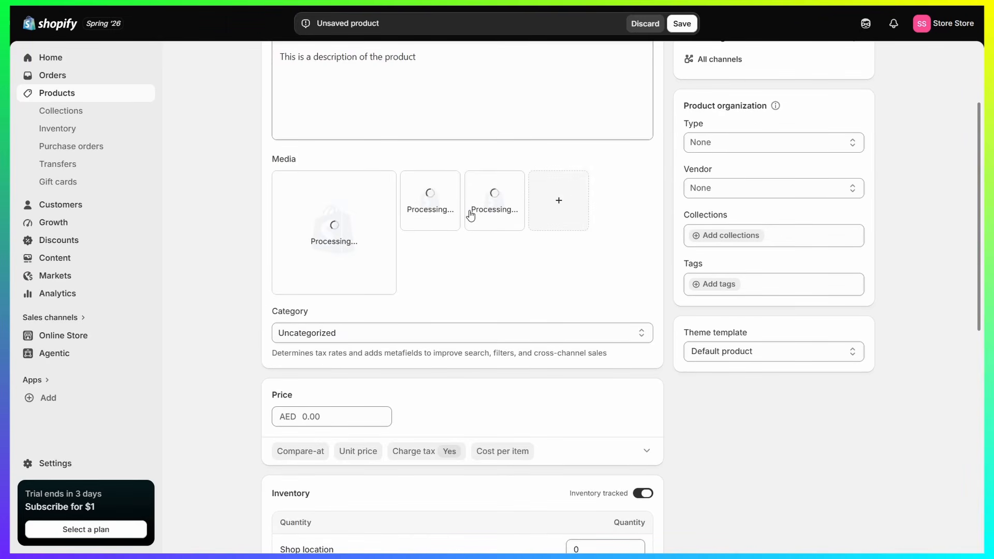
pyautogui.scroll(-1, 523, 244)
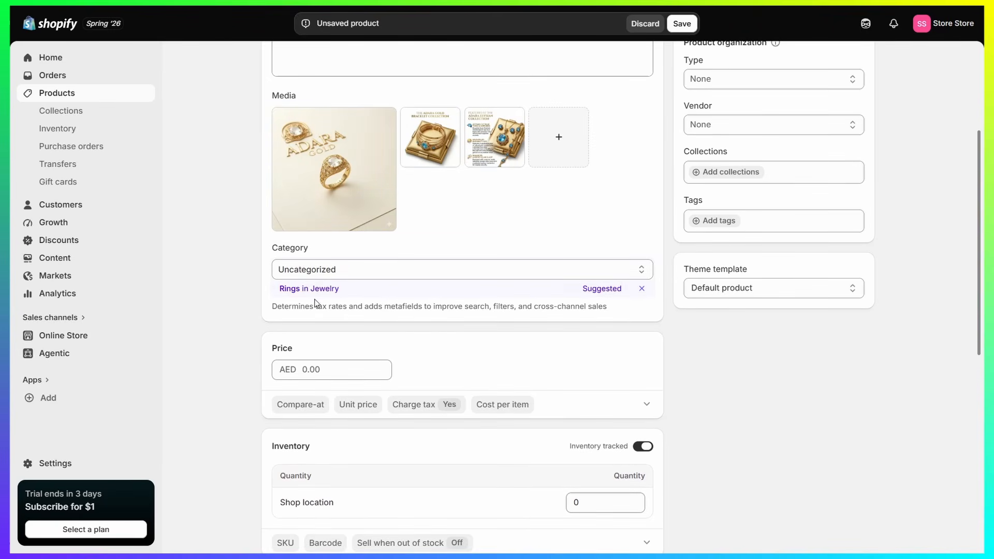
pyautogui.click(286, 289)
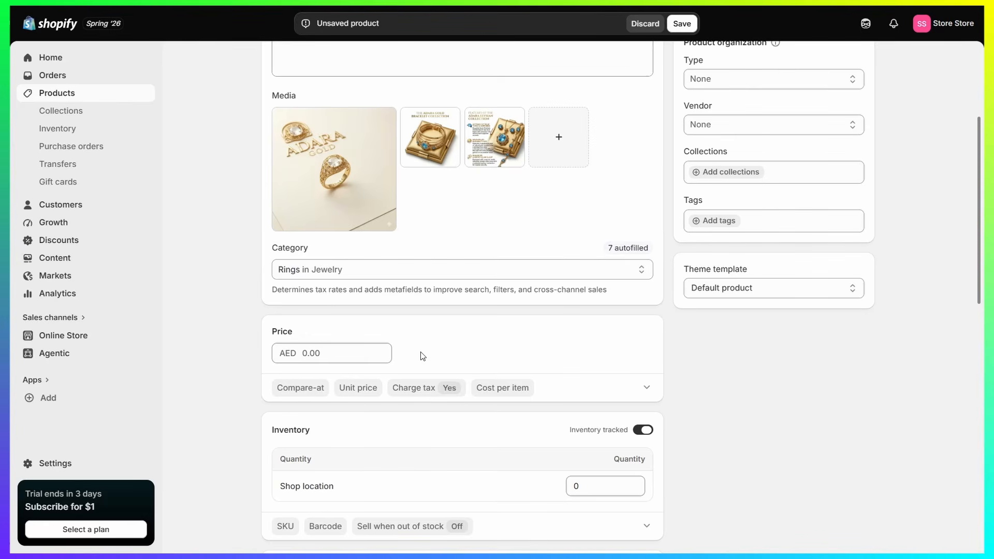
# Step: Set the product's price to AED 500 and expand its additional display prices
pyautogui.scroll(-1, 422, 355)
pyautogui.click(340, 290)
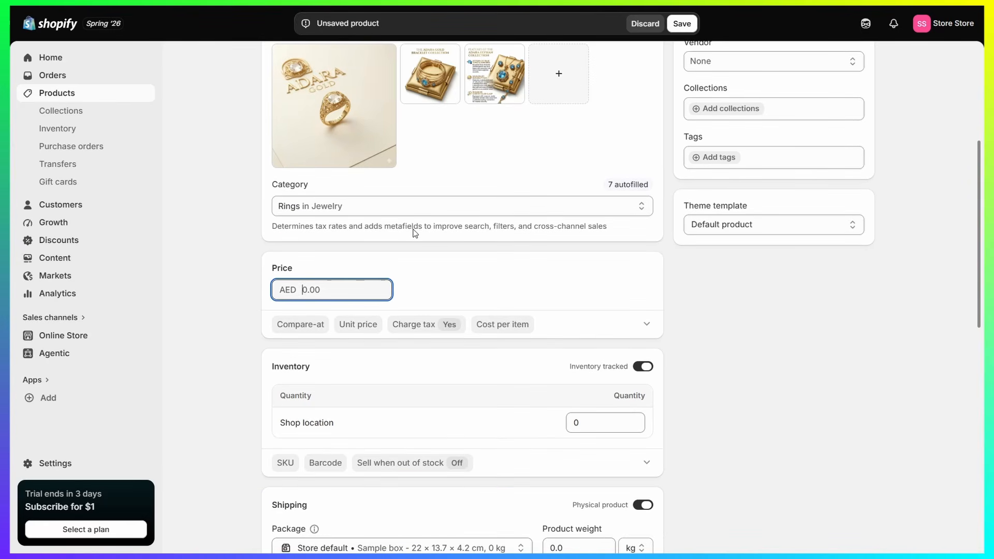
pyautogui.write('500')
pyautogui.click(431, 257)
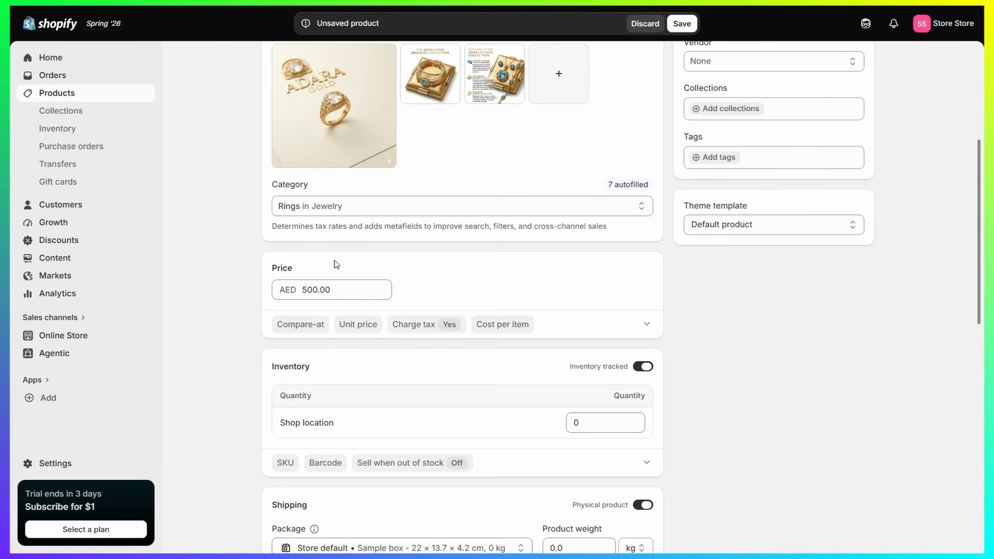
pyautogui.click(296, 330)
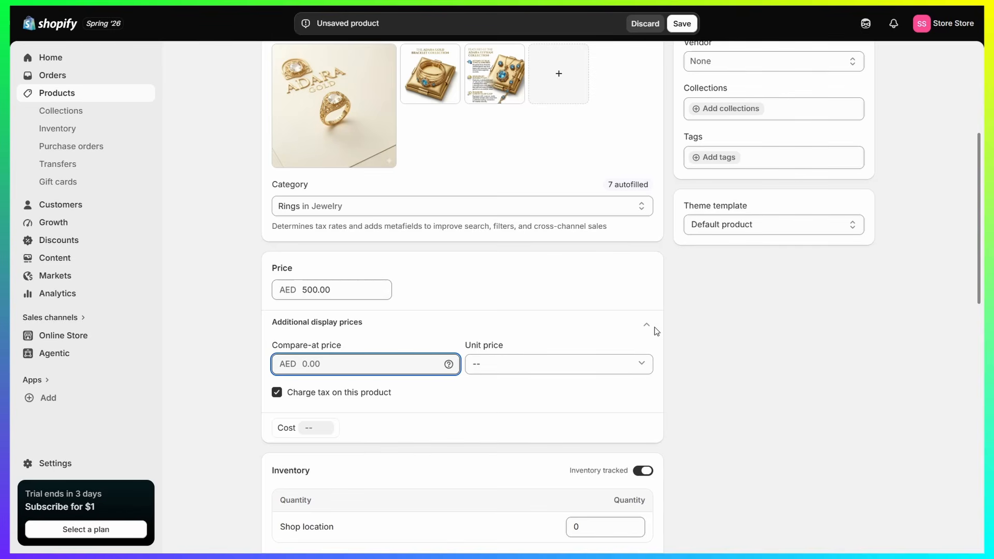
# Step: Set the product's inventory quantity at the Shop location to 50
pyautogui.scroll(-6, 665, 388)
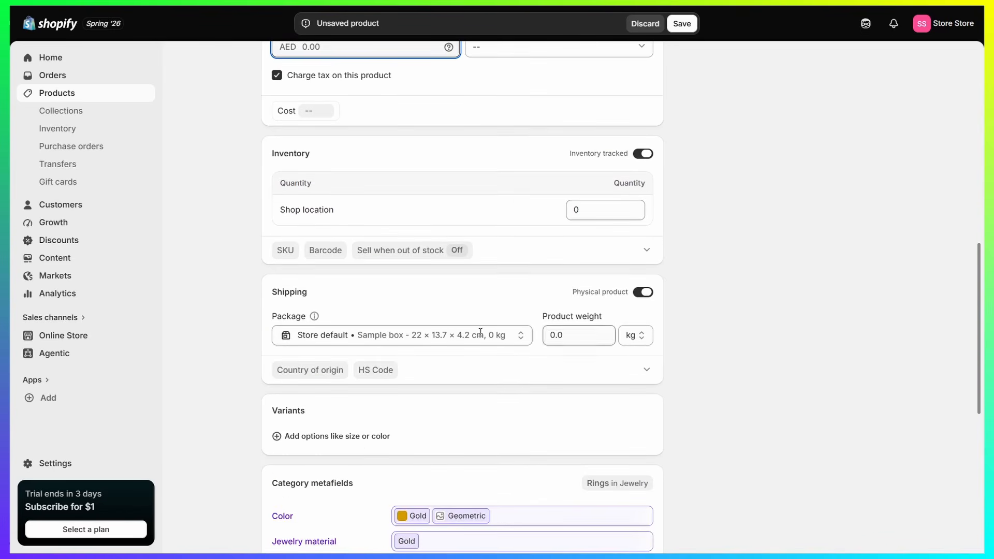
pyautogui.moveTo(269, 164); pyautogui.dragTo(380, 154)
pyautogui.click(380, 155)
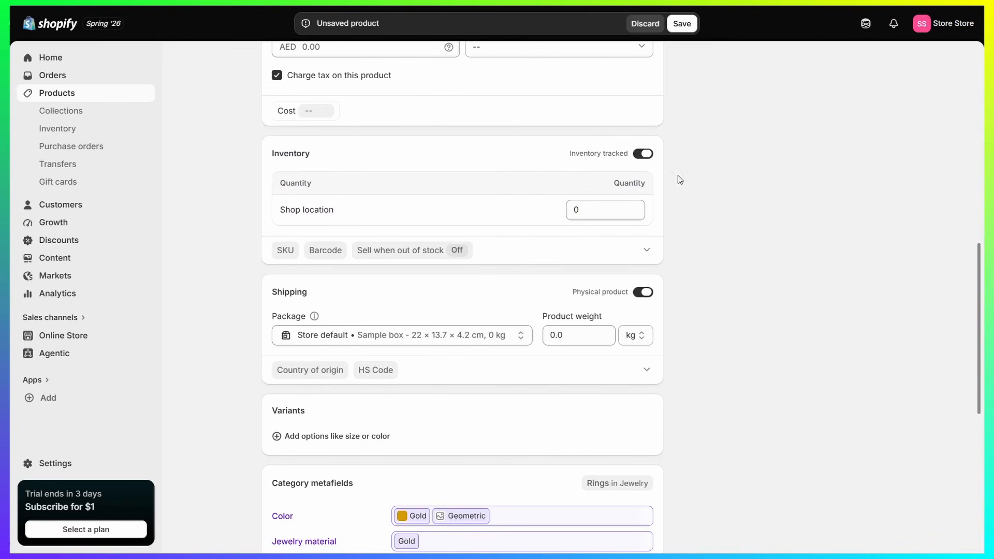
pyautogui.click(575, 209)
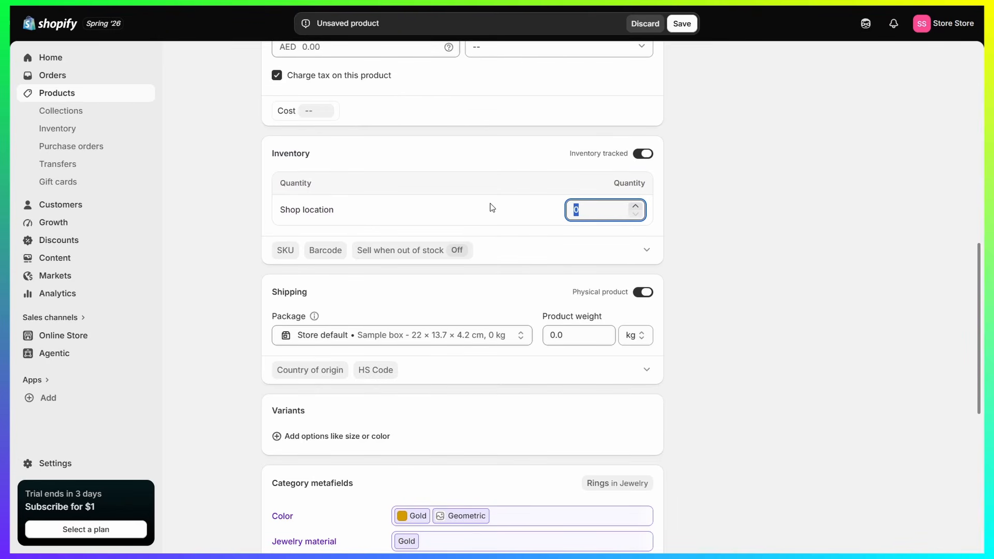
pyautogui.write('5')
pyautogui.click(724, 203)
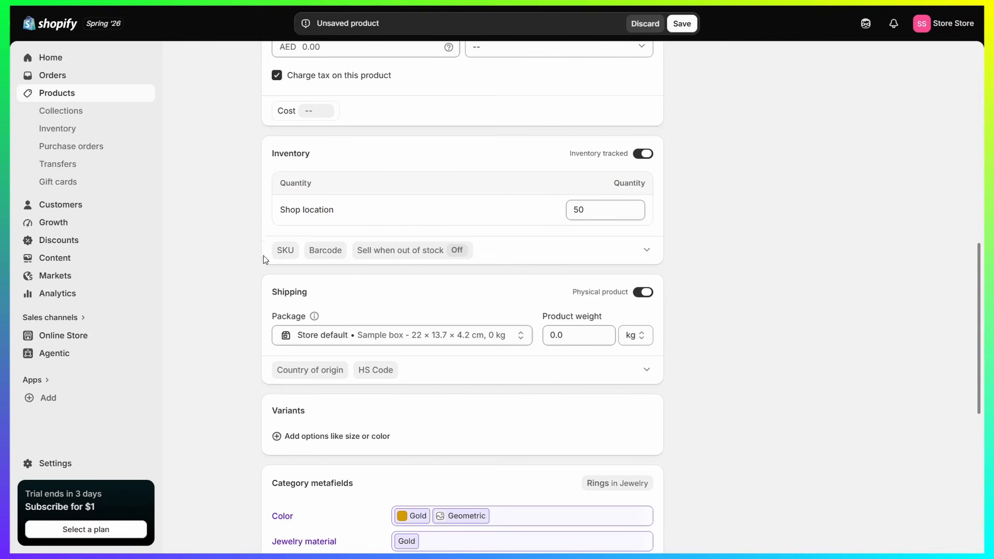
# Step: Expand the product's additional inventory details to view the SKU and barcode fields
pyautogui.click(287, 250)
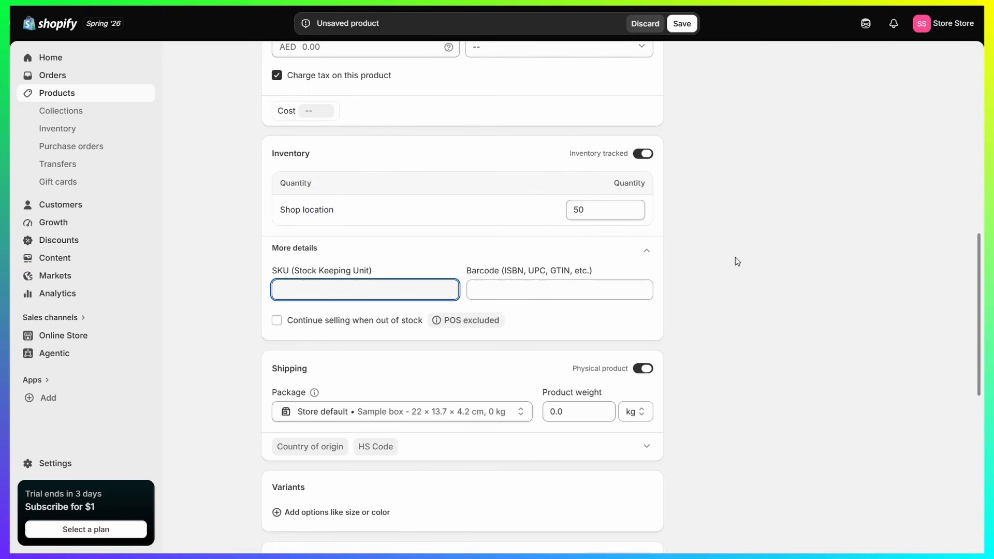
pyautogui.scroll(-4, 735, 260)
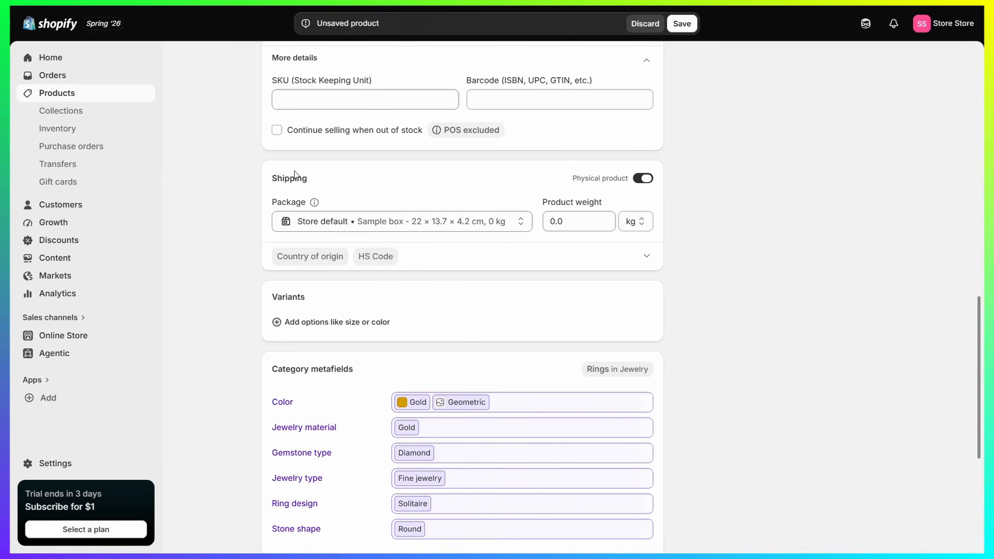
# Step: Try adding a custom variant option named size with small and medium values, and delete the option
pyautogui.click(367, 325)
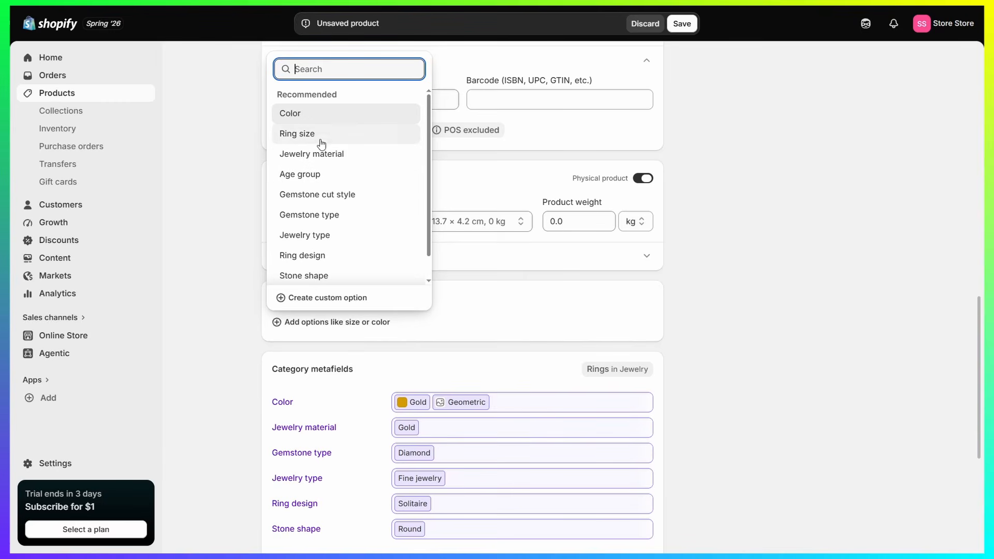
pyautogui.write('size')
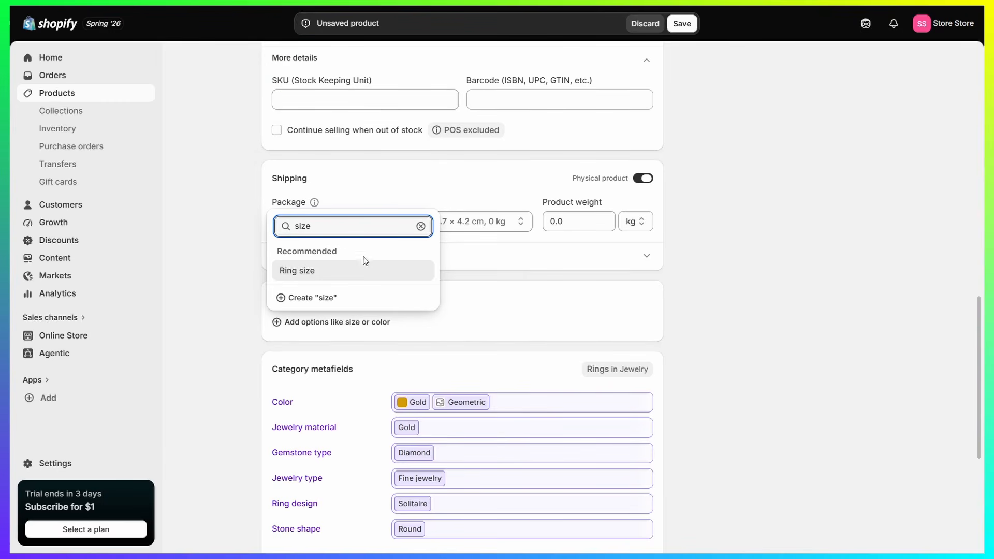
pyautogui.click(336, 304)
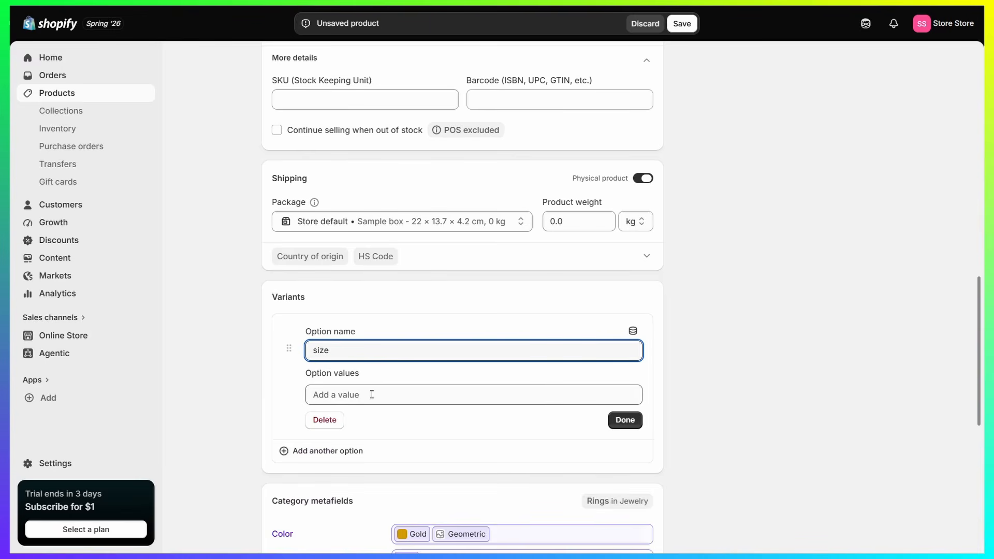
pyautogui.click(401, 395)
pyautogui.write('small')
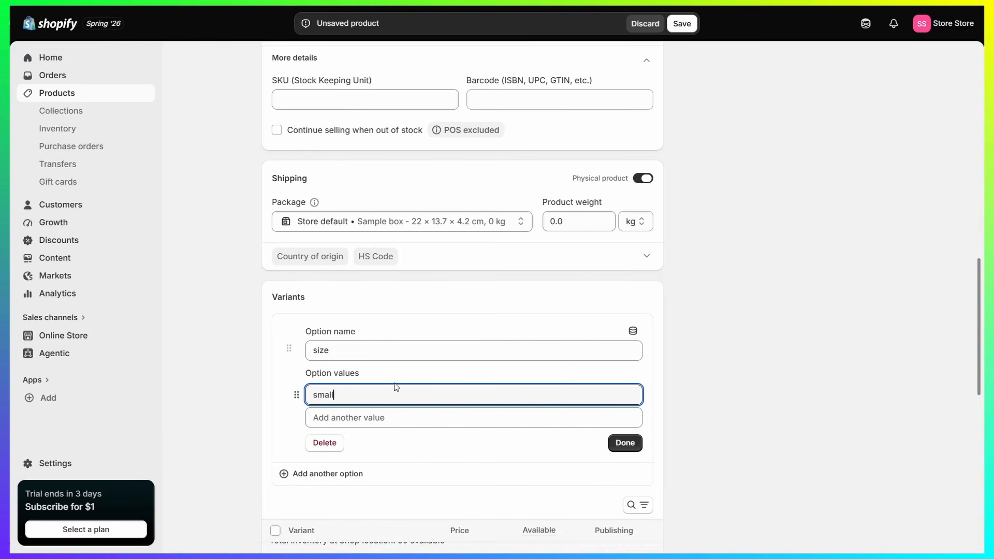
pyautogui.press('Tab')
pyautogui.write('mediu')
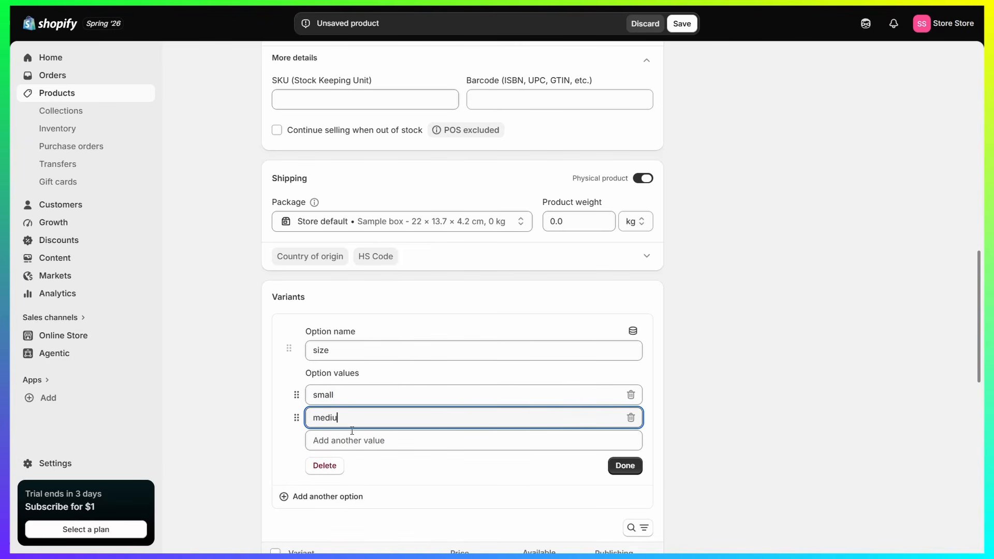
pyautogui.click(322, 466)
pyautogui.click(510, 300)
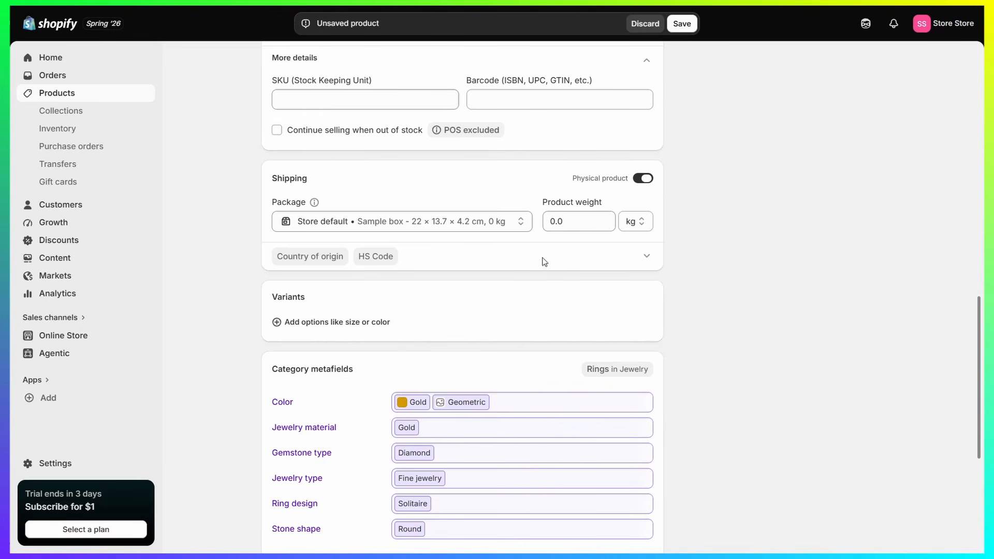
# Step: Open the product's search engine listing for editing and examine its page title, meta description and URL handle
pyautogui.scroll(-5, 710, 315)
pyautogui.scroll(14, 694, 327)
pyautogui.scroll(-9, 679, 337)
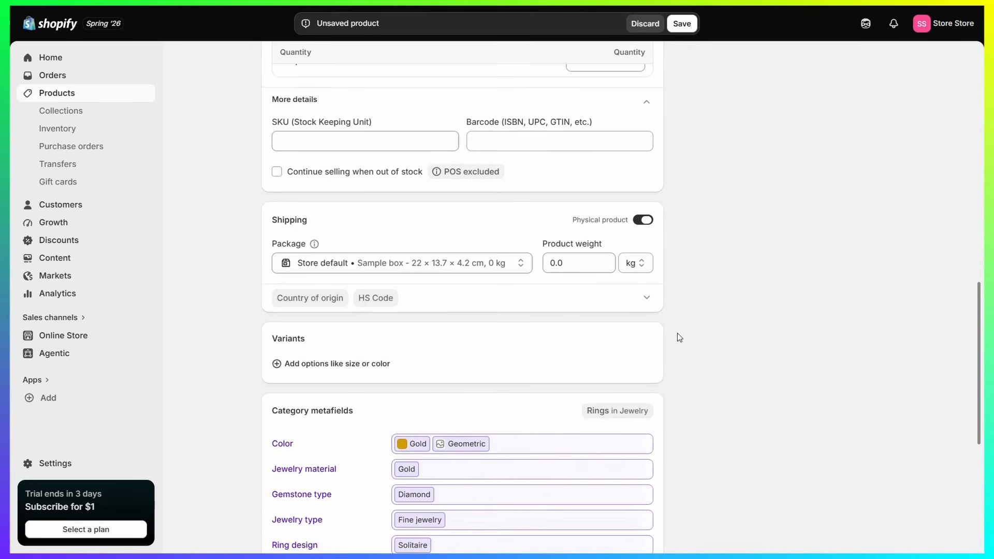
pyautogui.scroll(-6, 676, 333)
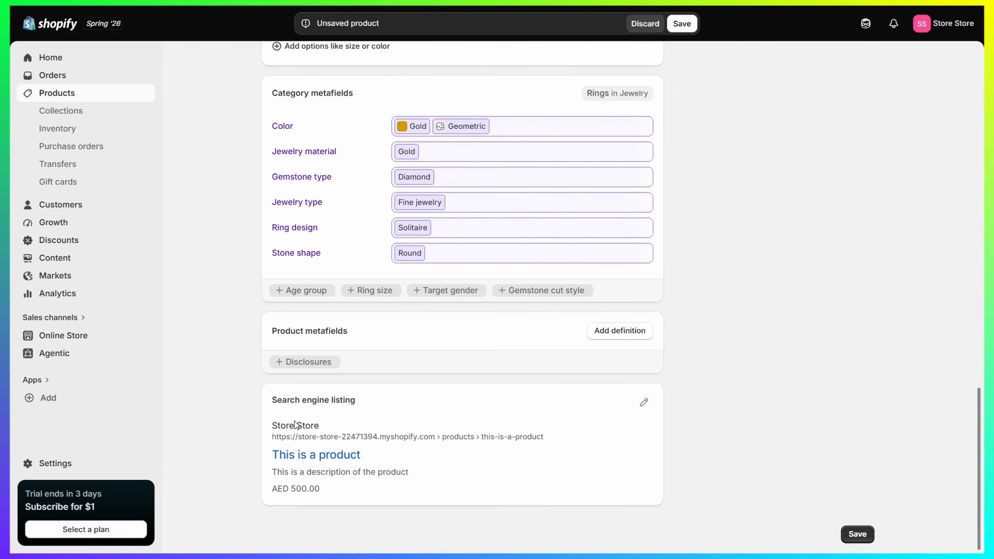
pyautogui.moveTo(268, 405); pyautogui.dragTo(381, 402)
pyautogui.click(383, 402)
pyautogui.click(643, 402)
pyautogui.scroll(-4, 587, 403)
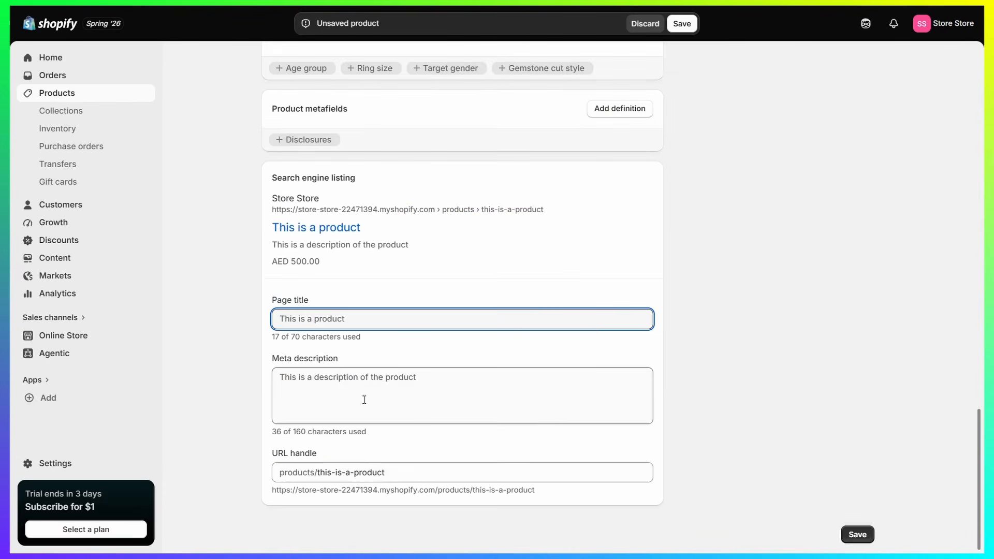
pyautogui.moveTo(288, 306); pyautogui.dragTo(338, 298)
pyautogui.click(340, 298)
pyautogui.moveTo(403, 472); pyautogui.dragTo(172, 468)
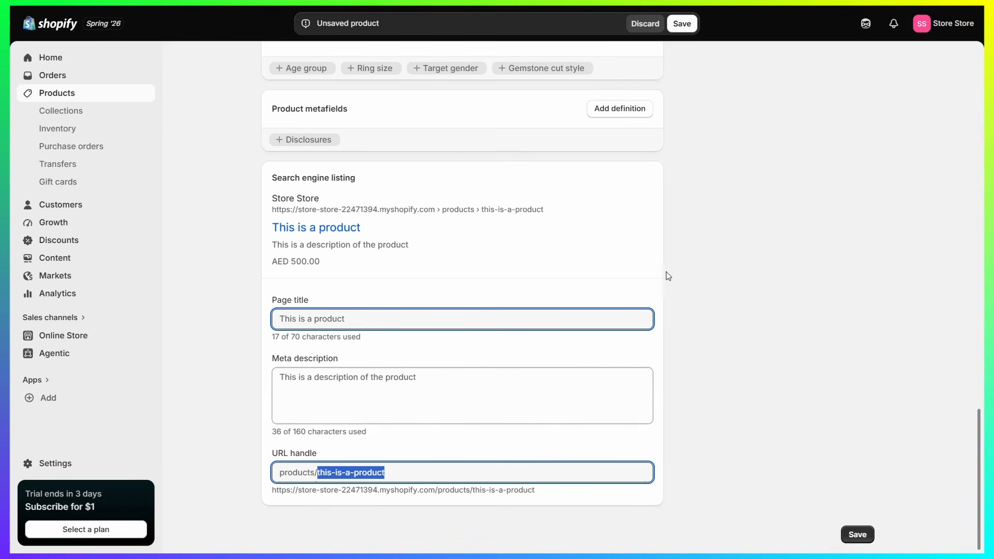
# Step: Save the new product with its active status
pyautogui.scroll(20, 722, 279)
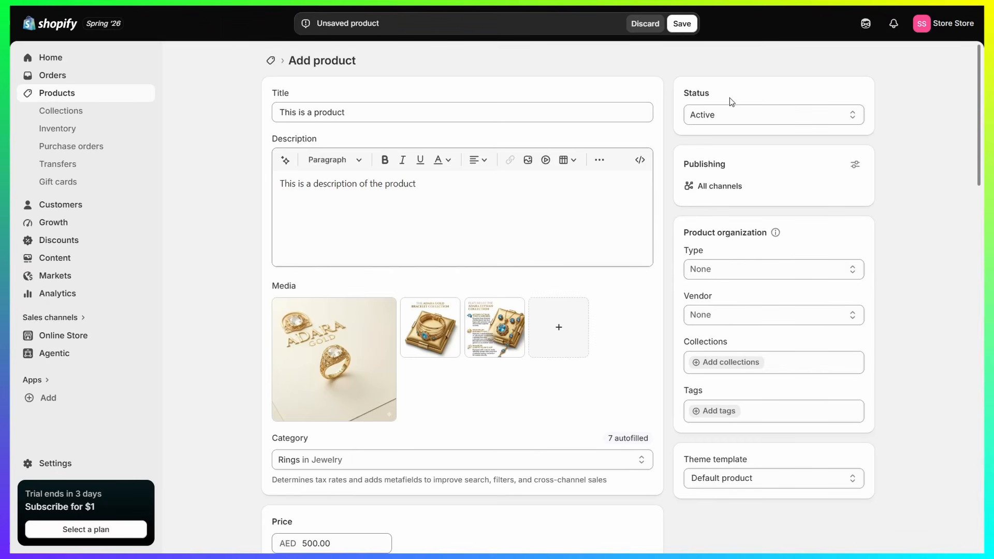
pyautogui.click(682, 24)
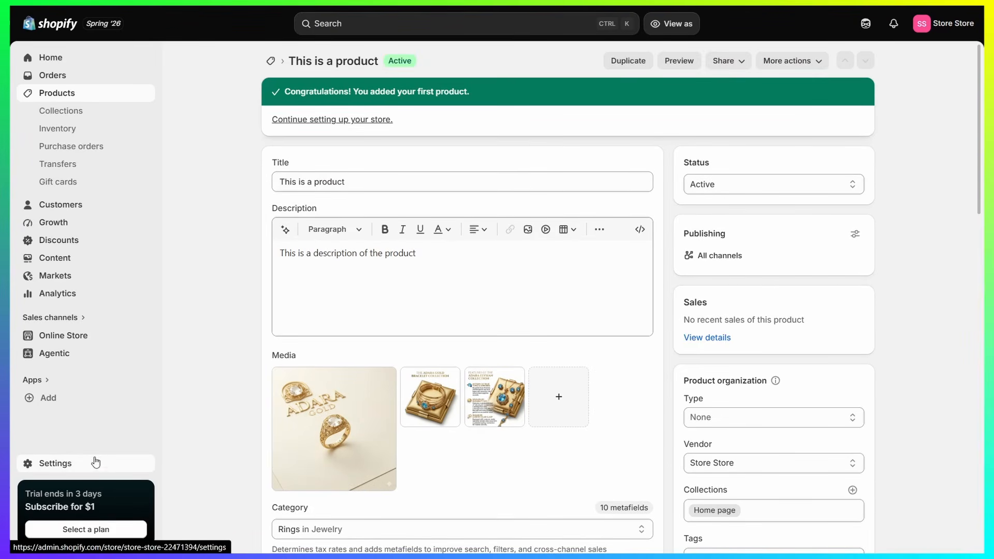
# Step: Open the store's Terms of service policy in the settings and insert the policy template
pyautogui.click(72, 462)
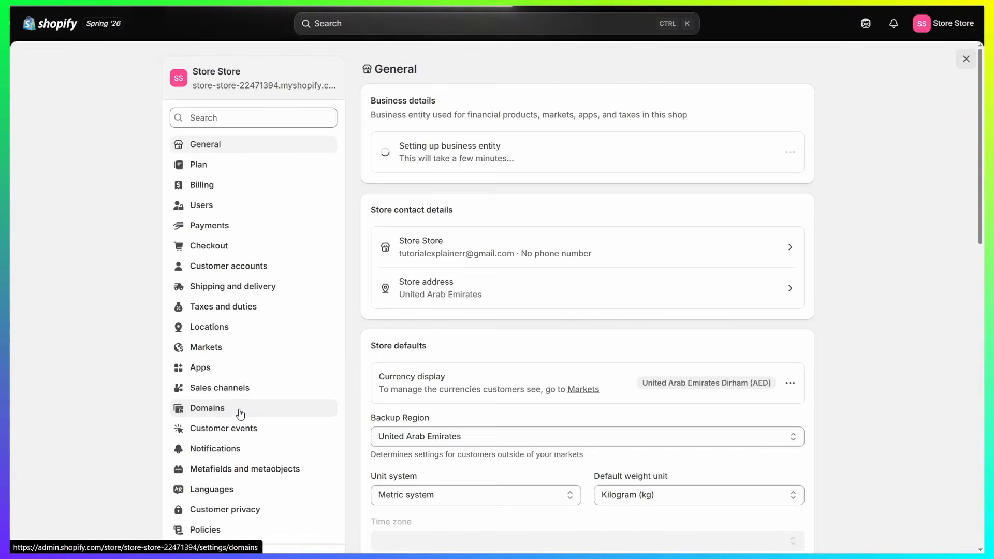
pyautogui.scroll(-3, 223, 497)
pyautogui.click(202, 407)
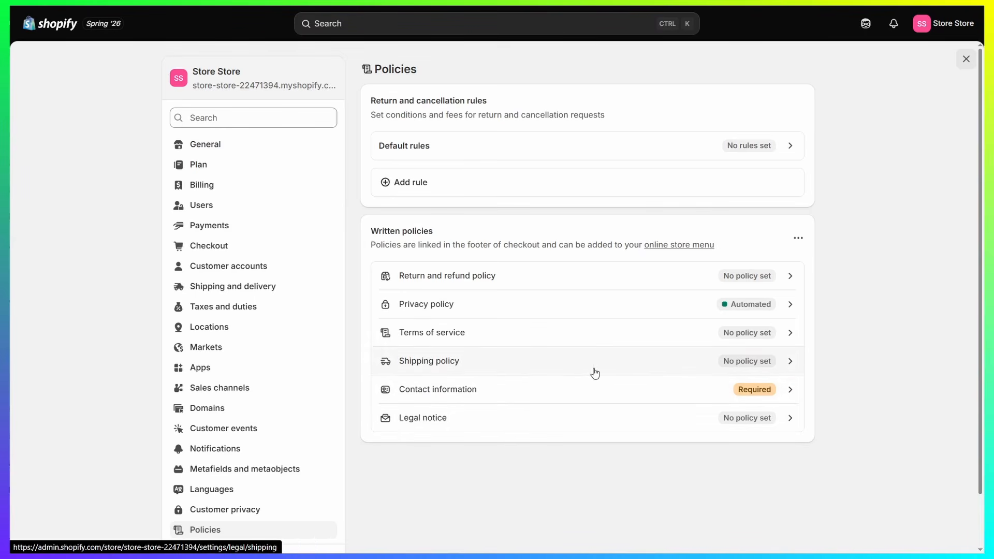
pyautogui.click(575, 340)
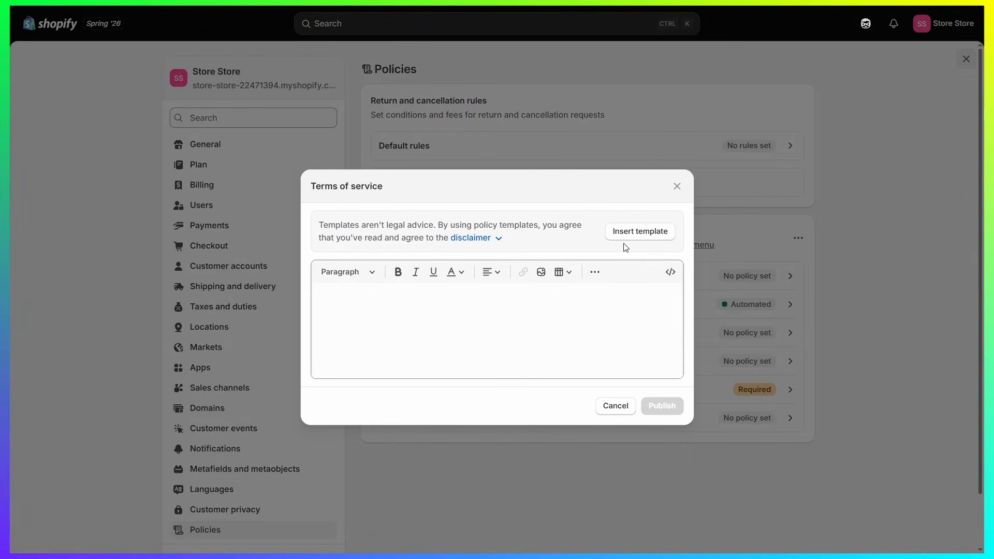
pyautogui.click(639, 245)
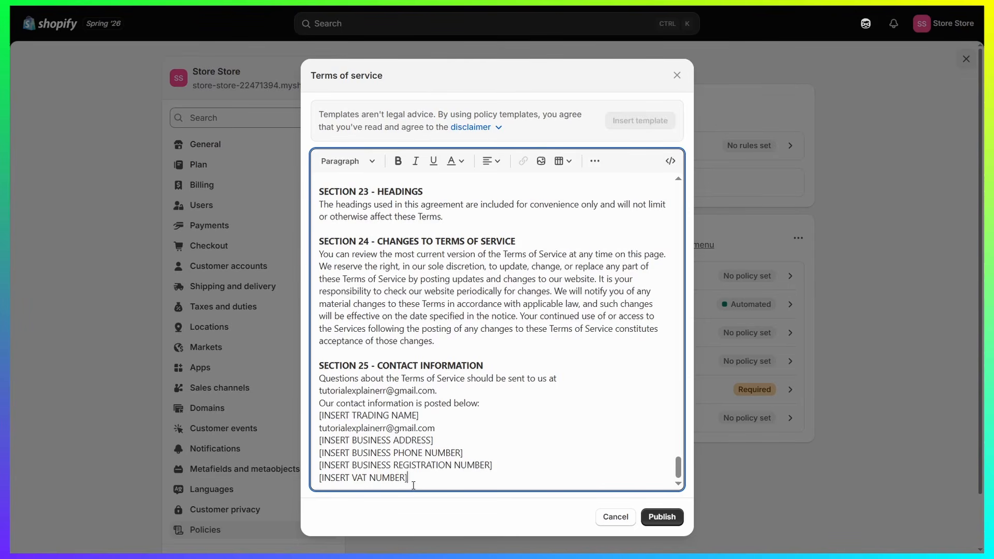
# Step: Review the contact information placeholders and sections of the terms of service, publish the policy and leave the settings
pyautogui.moveTo(413, 485); pyautogui.dragTo(325, 359)
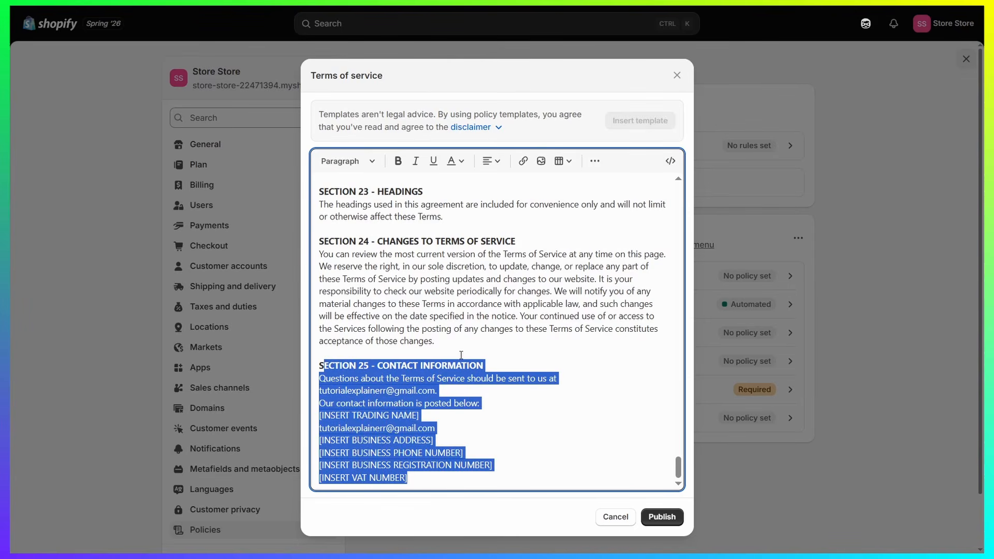
pyautogui.click(460, 355)
pyautogui.moveTo(404, 471); pyautogui.dragTo(312, 419)
pyautogui.click(404, 479)
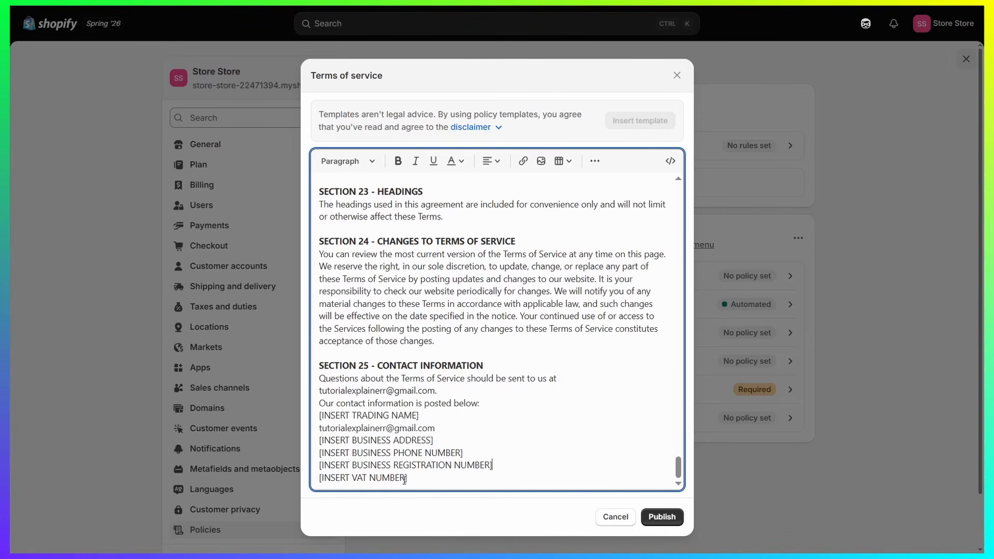
pyautogui.scroll(15, 510, 472)
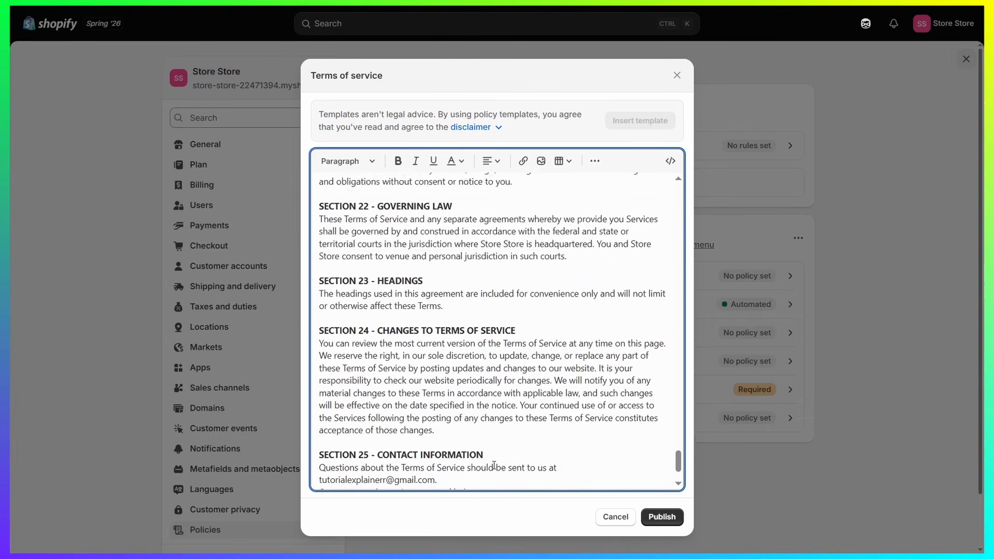
pyautogui.scroll(15, 470, 402)
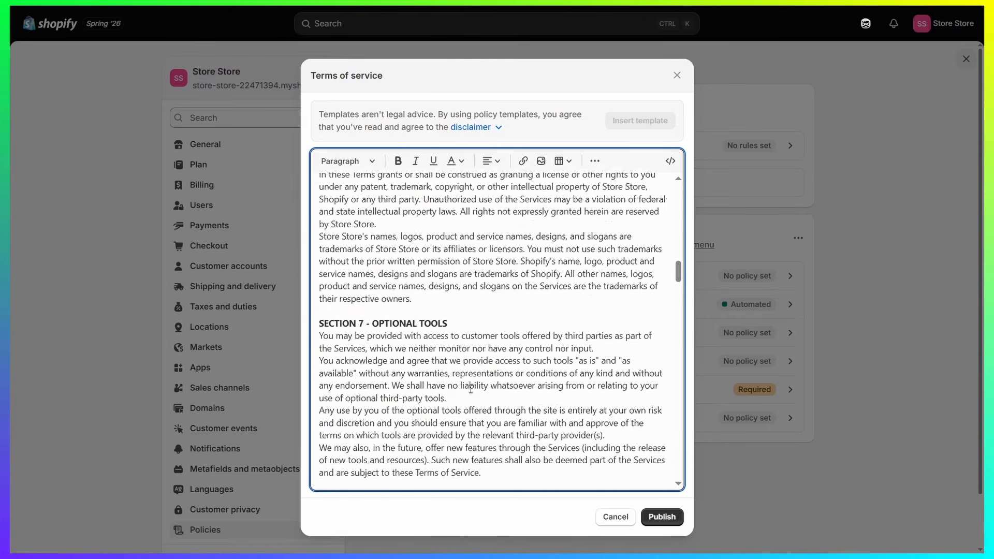
pyautogui.click(681, 516)
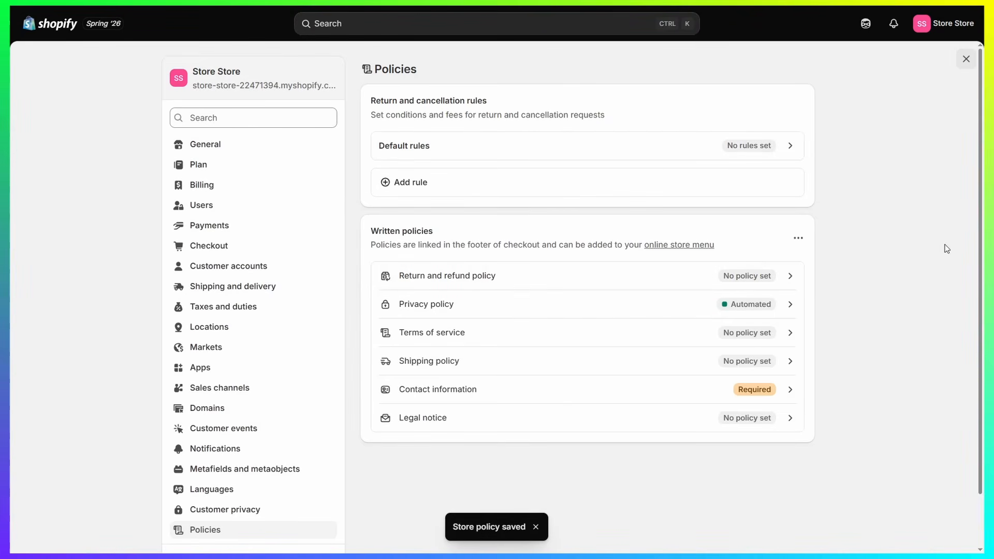
pyautogui.click(965, 60)
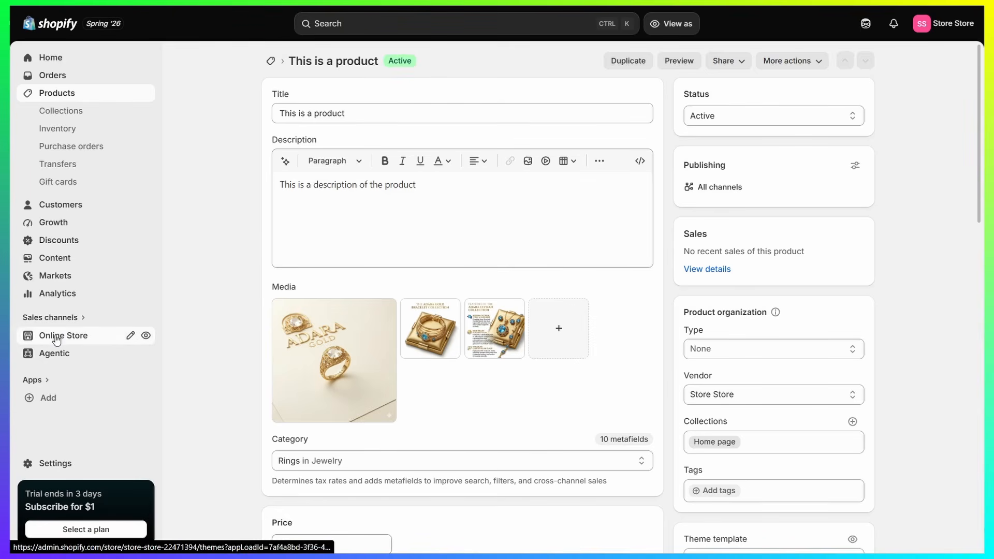
# Step: Open the Online Store preferences and examine the storefront's password protection settings
pyautogui.click(131, 336)
pyautogui.click(67, 338)
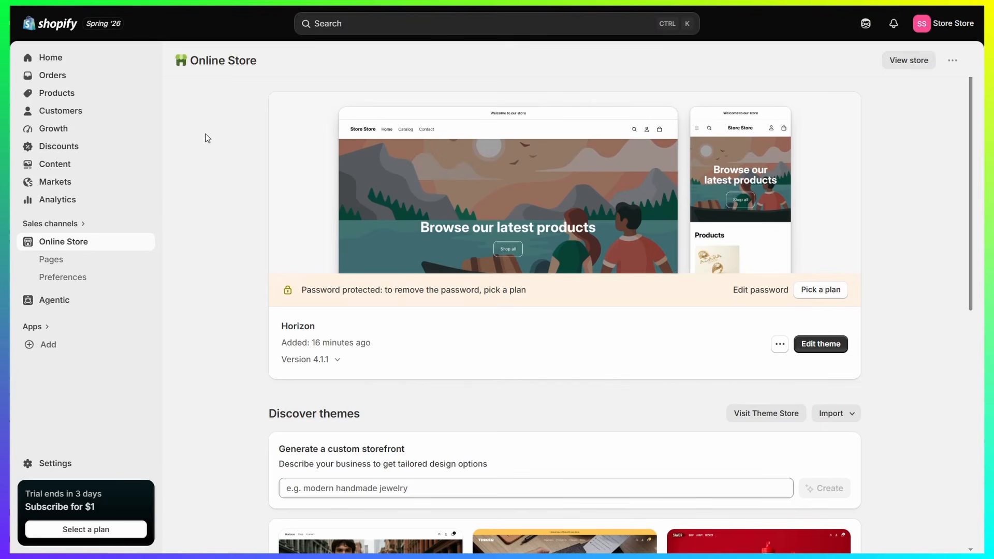
pyautogui.click(68, 277)
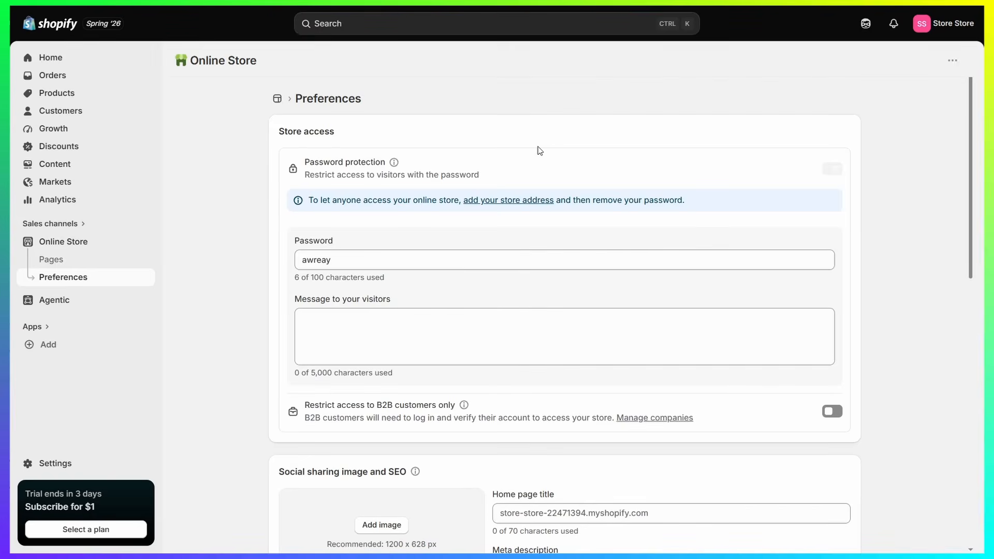
pyautogui.moveTo(349, 259); pyautogui.dragTo(171, 266)
pyautogui.click(256, 221)
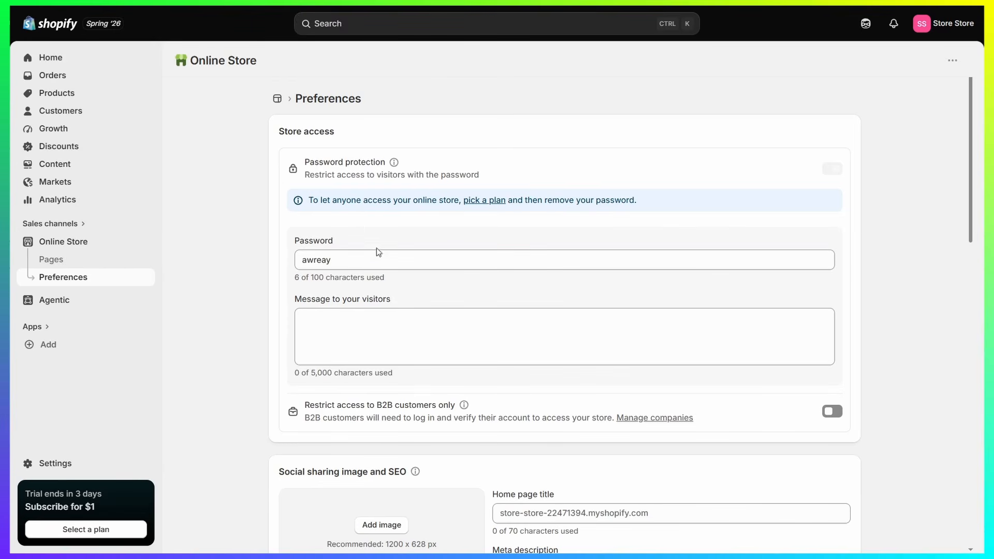
pyautogui.moveTo(377, 252); pyautogui.dragTo(226, 262)
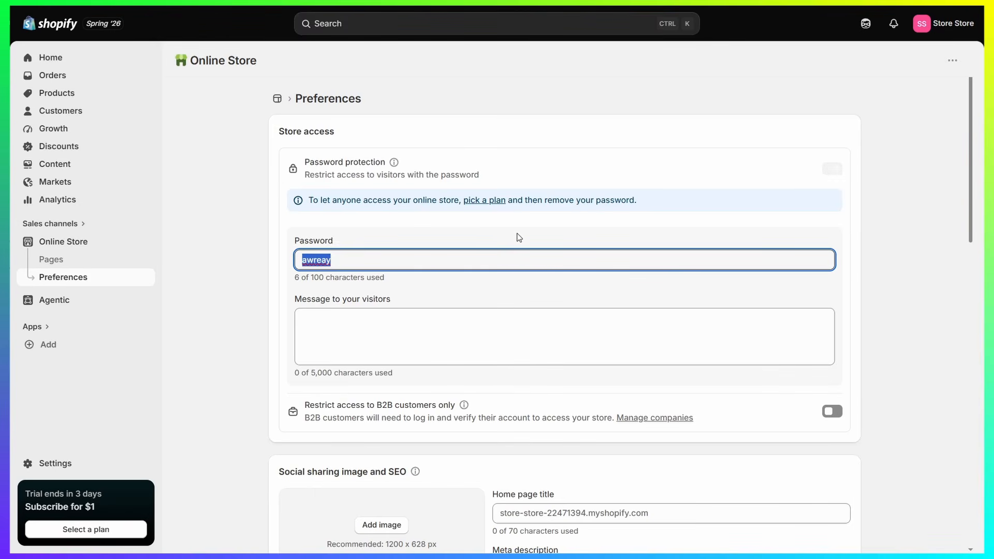
# Step: Examine the social sharing image and SEO preferences, including the home page title and meta description
pyautogui.scroll(-5, 472, 284)
pyautogui.scroll(-2, 492, 308)
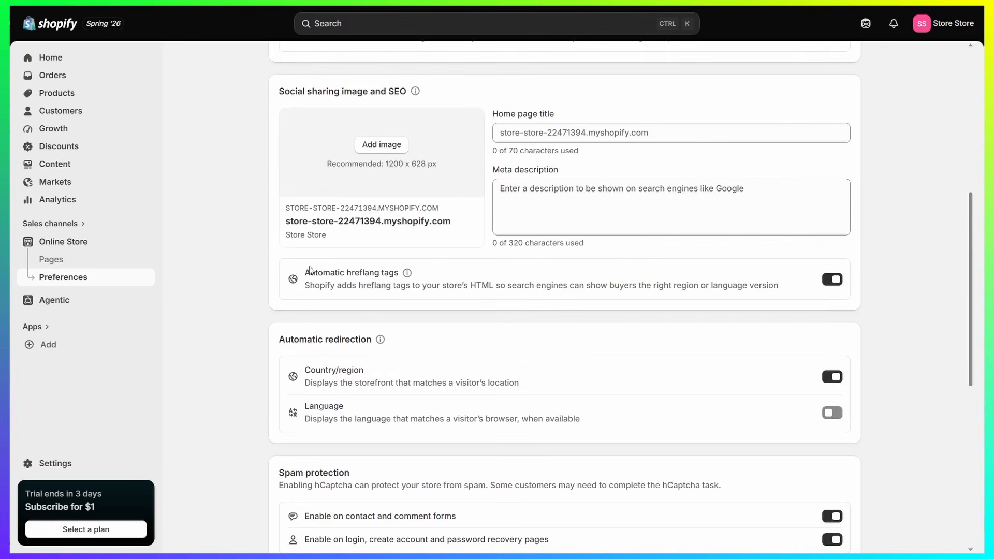
pyautogui.moveTo(376, 91); pyautogui.dragTo(409, 92)
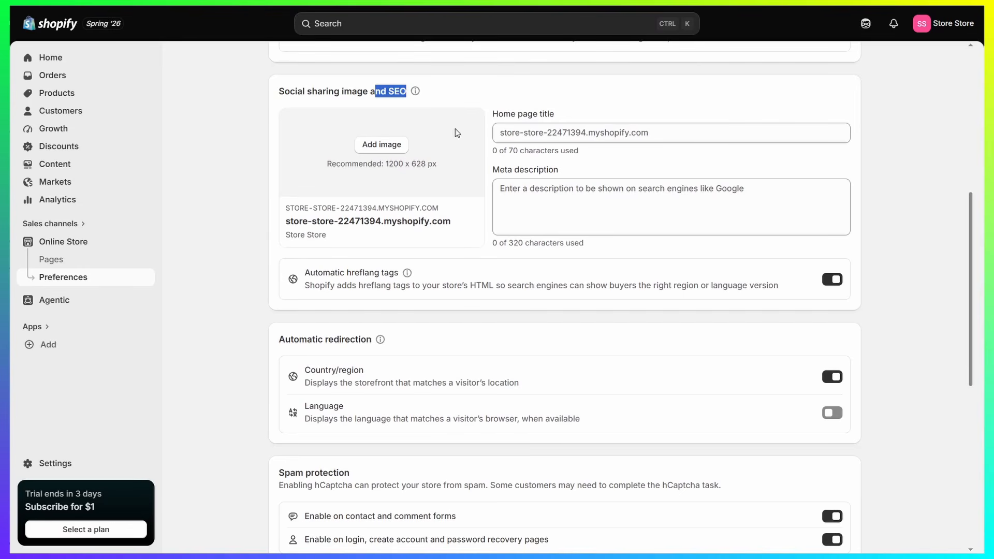
pyautogui.click(707, 136)
pyautogui.moveTo(524, 115); pyautogui.dragTo(619, 113)
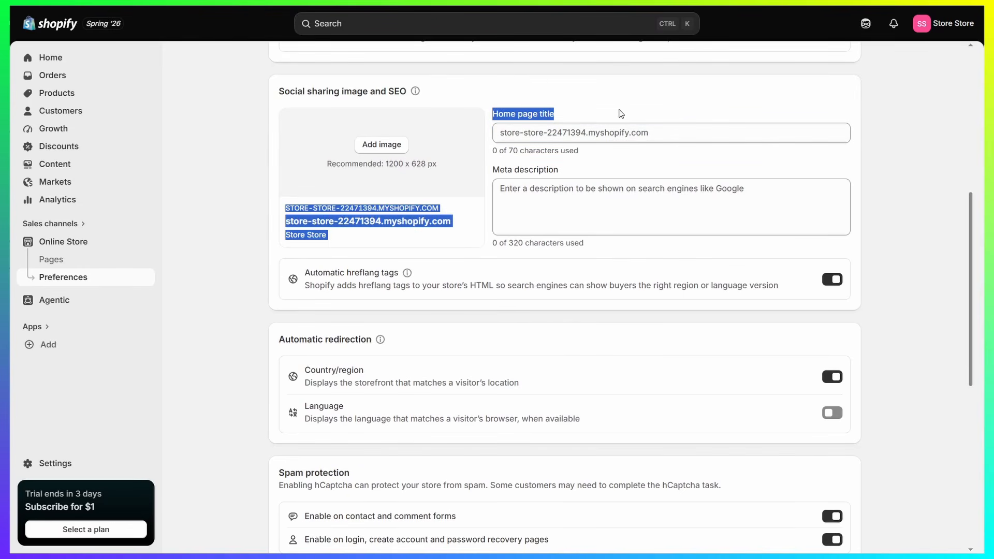
pyautogui.click(581, 162)
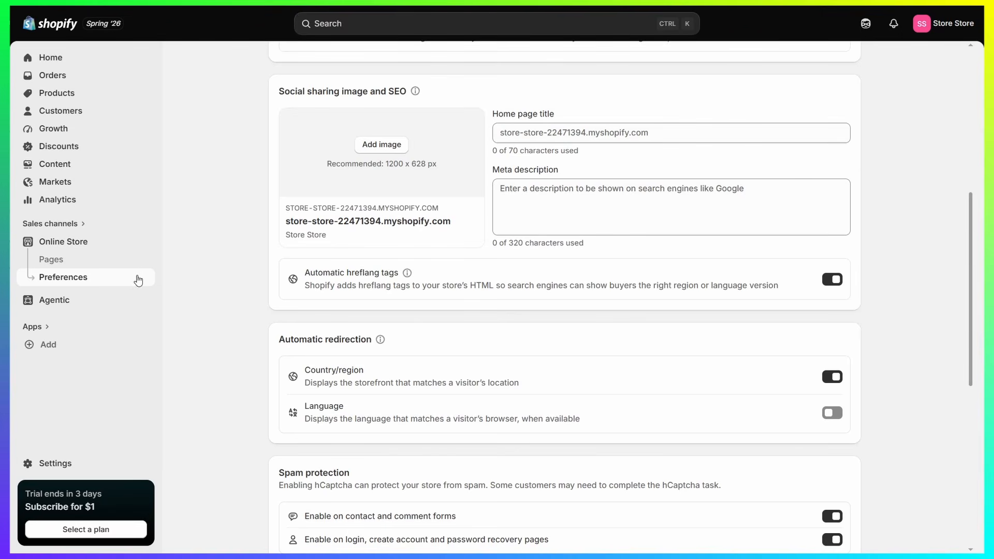
# Step: Open the Horizon theme in the theme editor and list the store pages available for editing
pyautogui.click(63, 244)
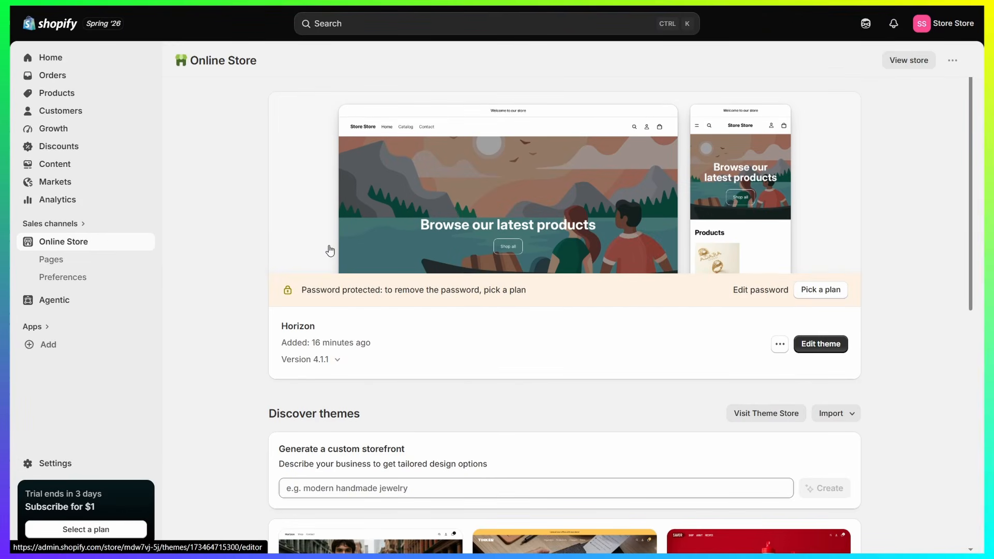
pyautogui.click(835, 344)
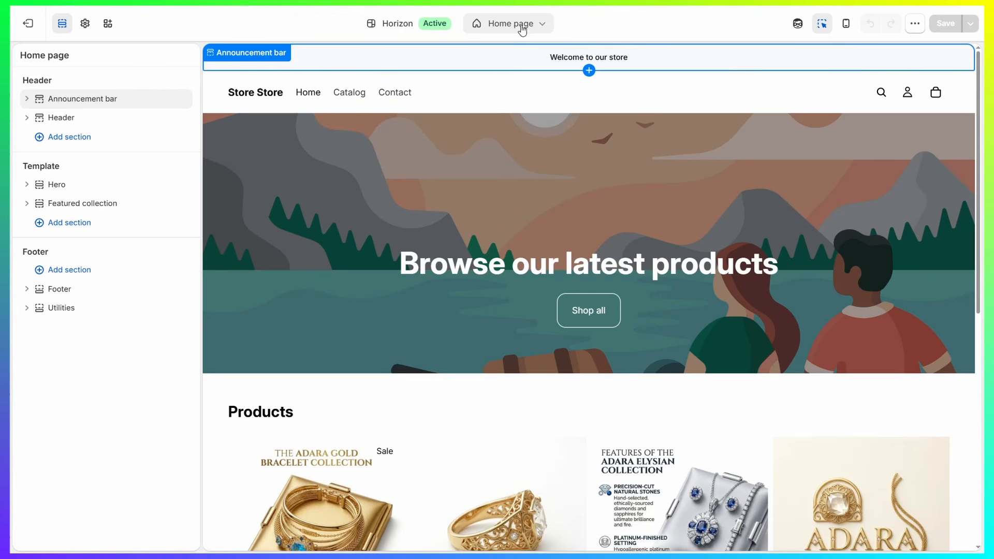
pyautogui.click(540, 25)
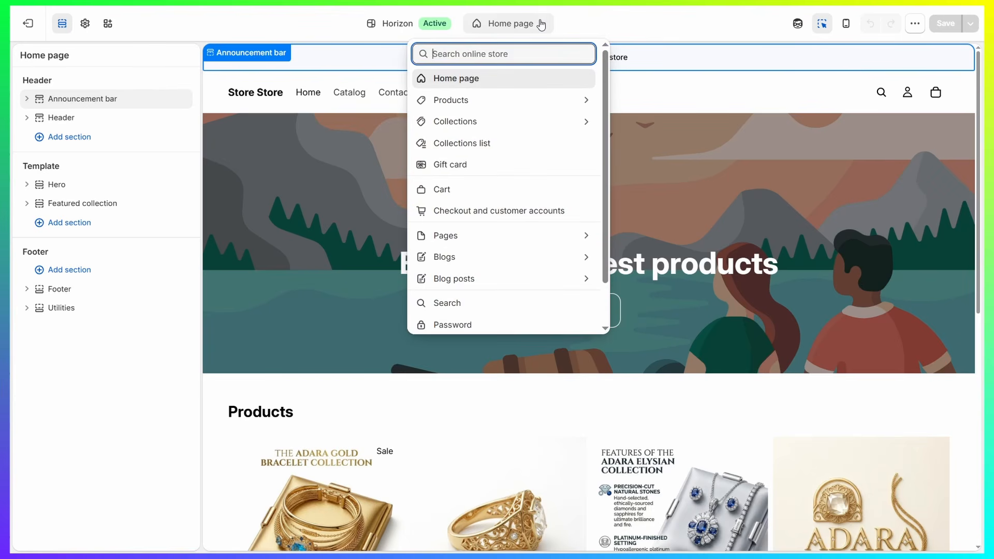
# Step: Preview the default product template, look over the list of editable store pages, and return to the home page
pyautogui.click(504, 101)
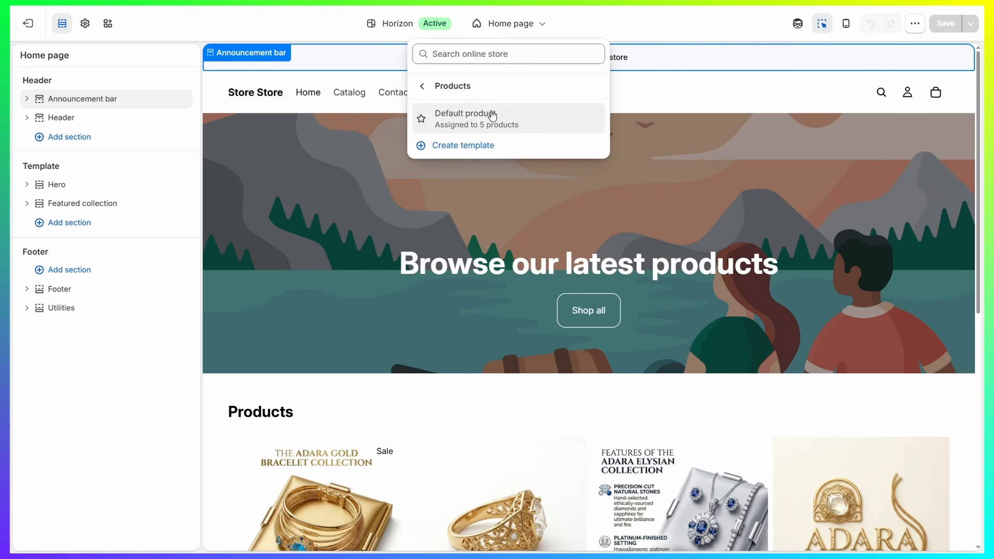
pyautogui.click(492, 115)
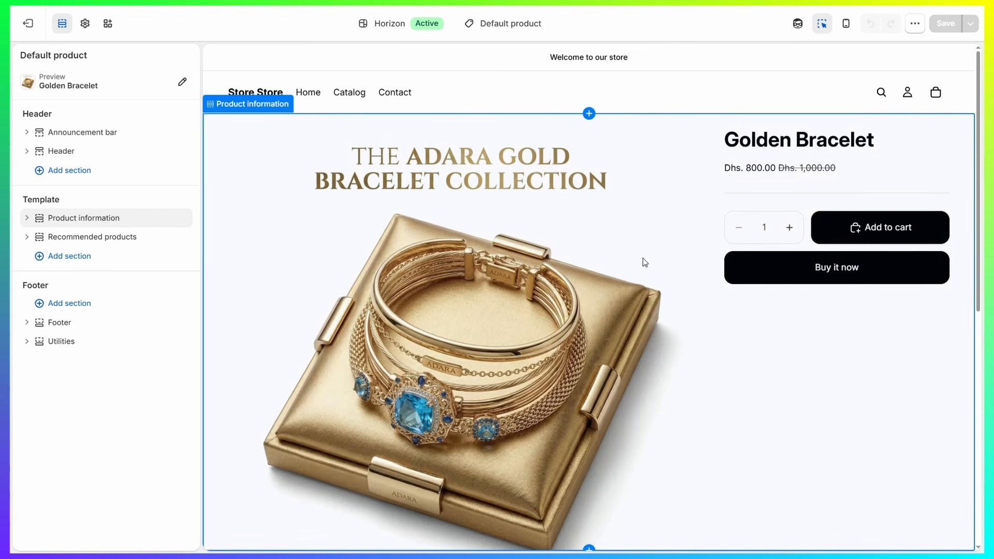
pyautogui.click(536, 27)
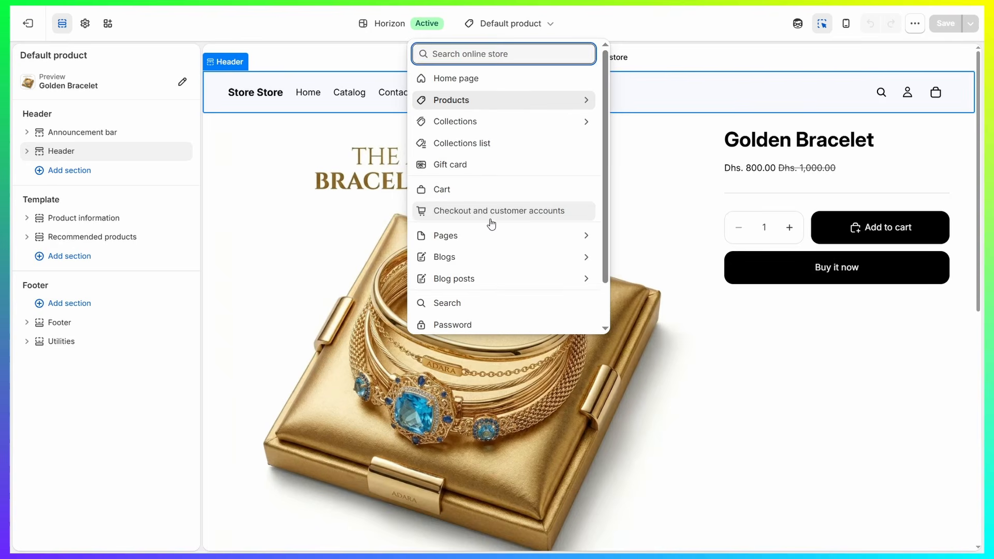
pyautogui.scroll(-2, 491, 223)
pyautogui.scroll(2, 490, 176)
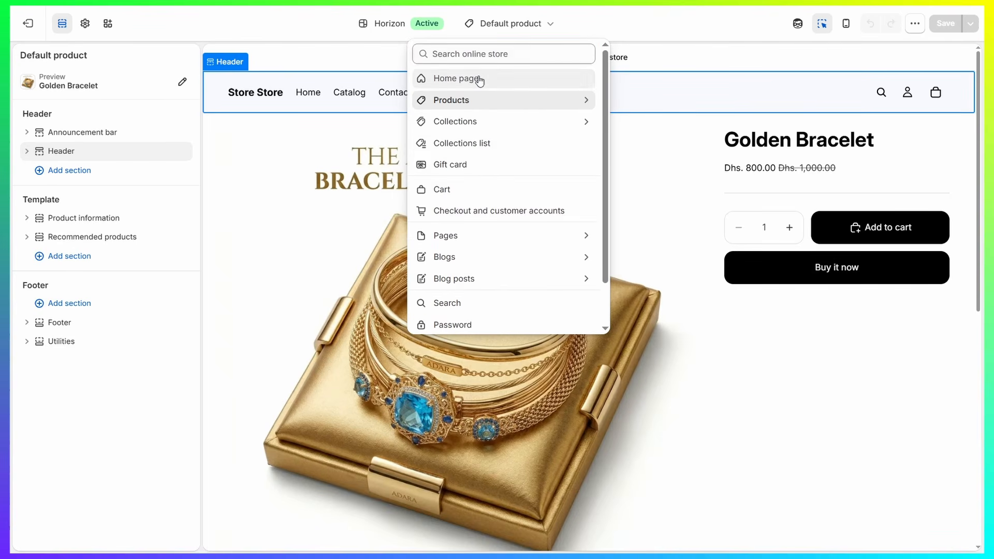
pyautogui.click(480, 80)
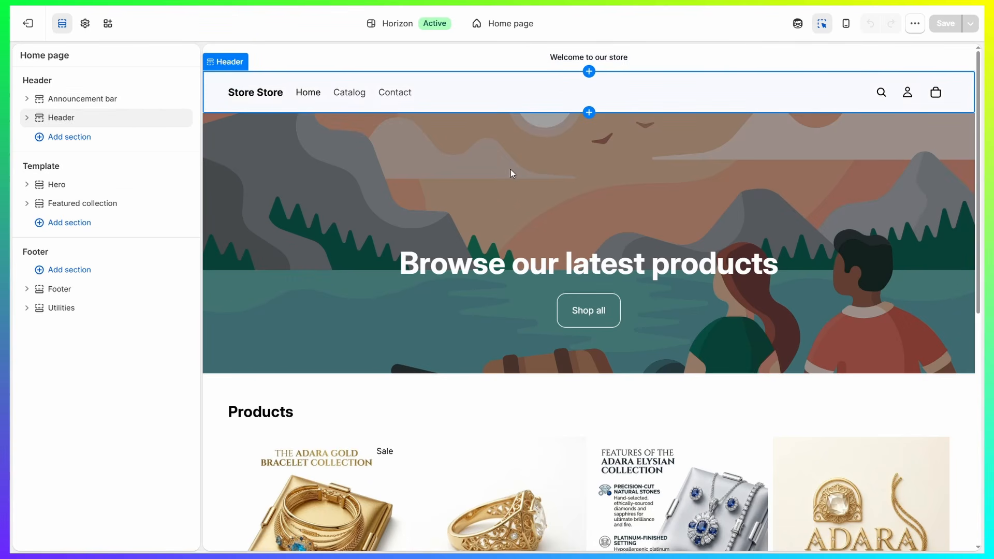
# Step: Examine the settings of the home page's Hero and Header sections, including logo, menu, search and localization options
pyautogui.click(485, 190)
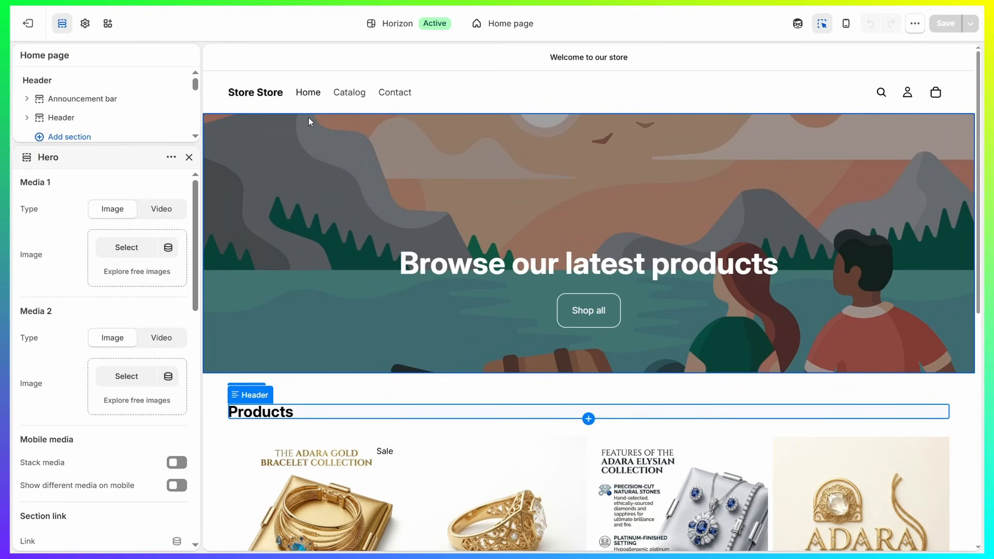
pyautogui.click(473, 93)
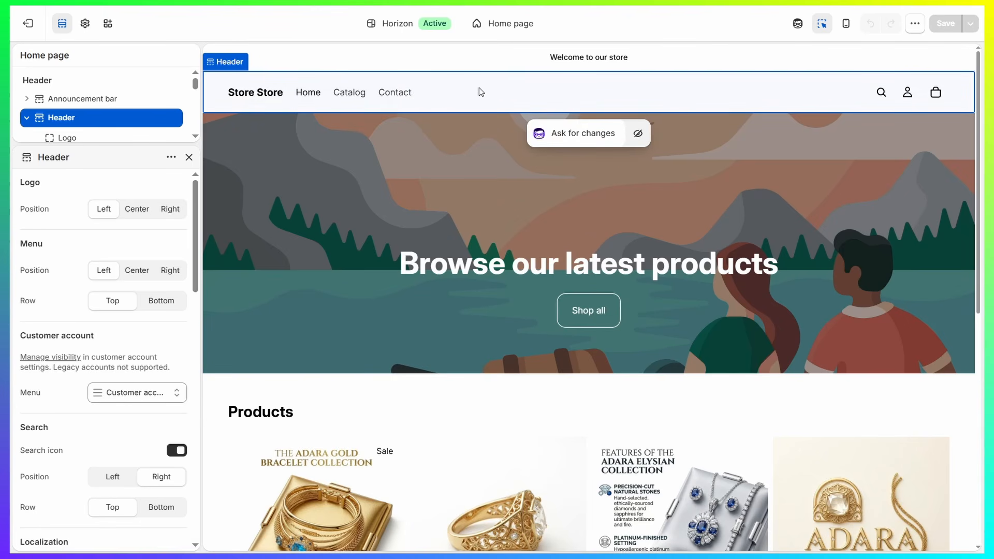
pyautogui.doubleClick(77, 164)
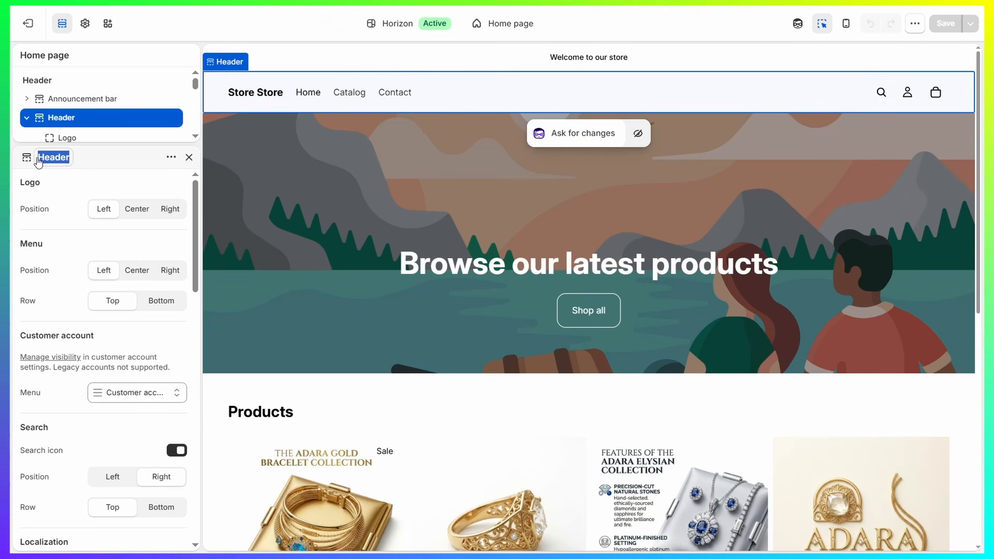
pyautogui.click(111, 160)
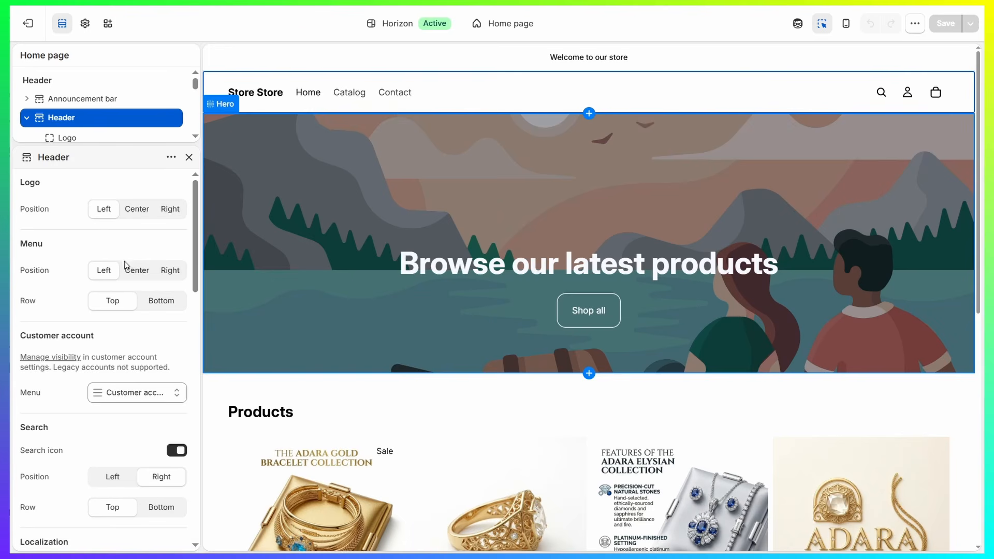
pyautogui.scroll(-5, 121, 269)
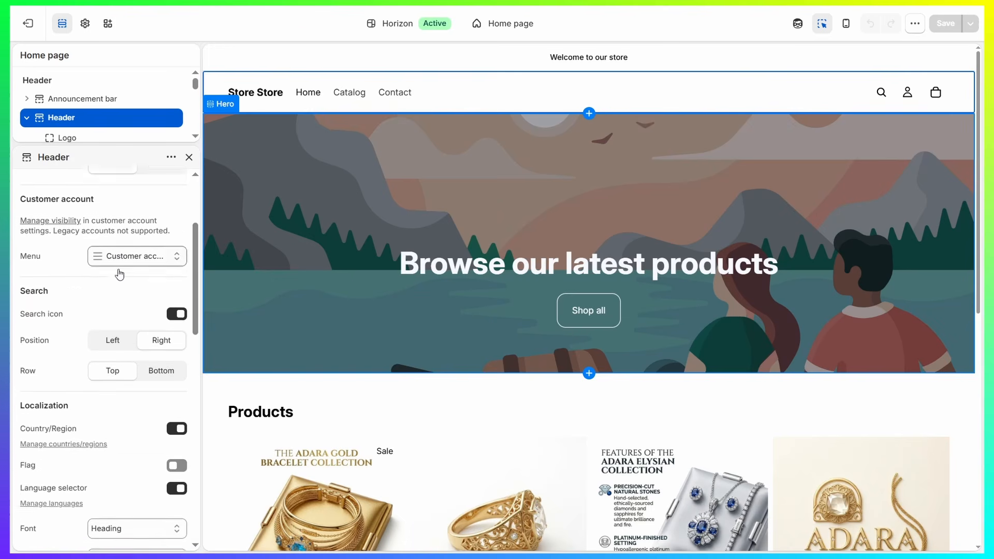
pyautogui.click(190, 159)
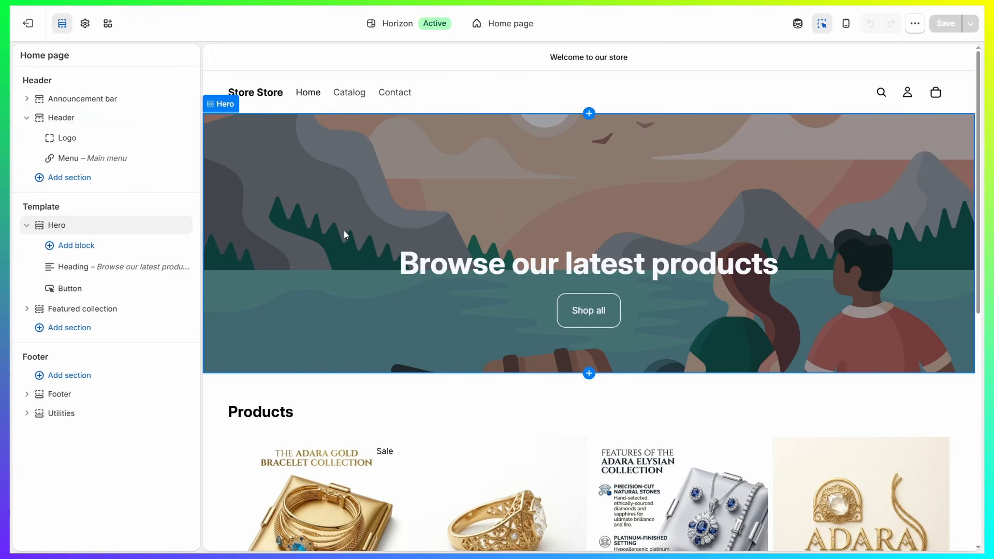
# Step: Upload Tutorial.png as the store's default logo in the theme settings
pyautogui.click(85, 25)
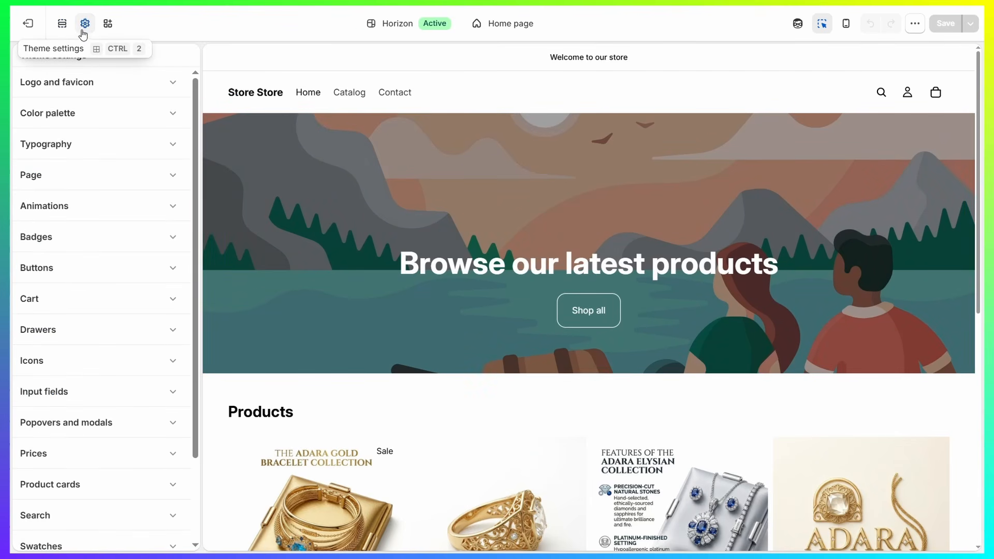
pyautogui.click(101, 83)
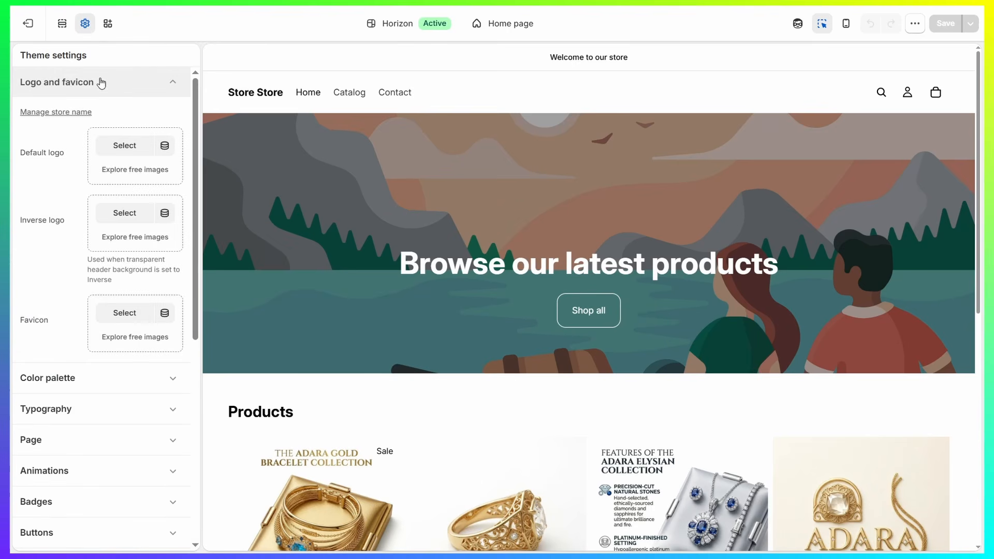
pyautogui.click(120, 149)
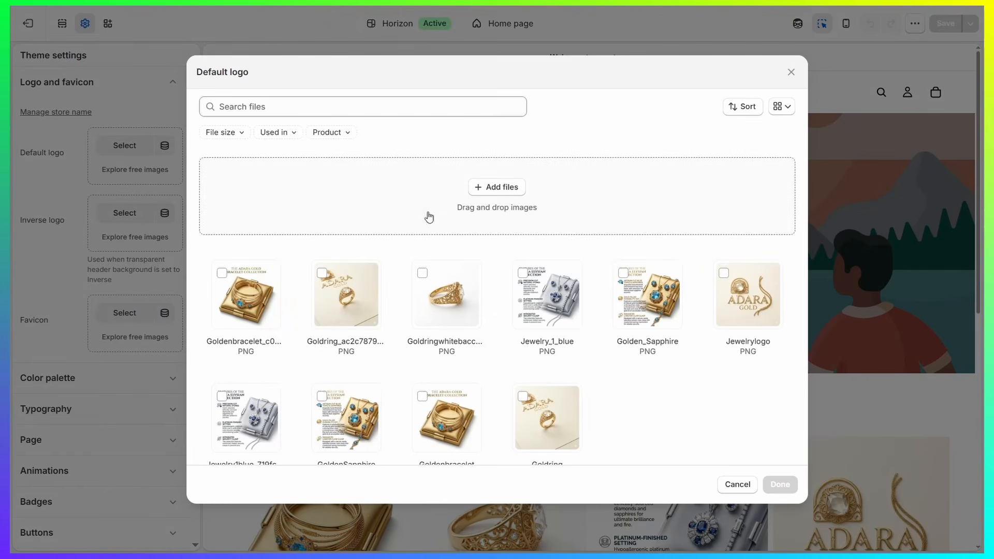
pyautogui.click(441, 202)
pyautogui.scroll(-5, 431, 210)
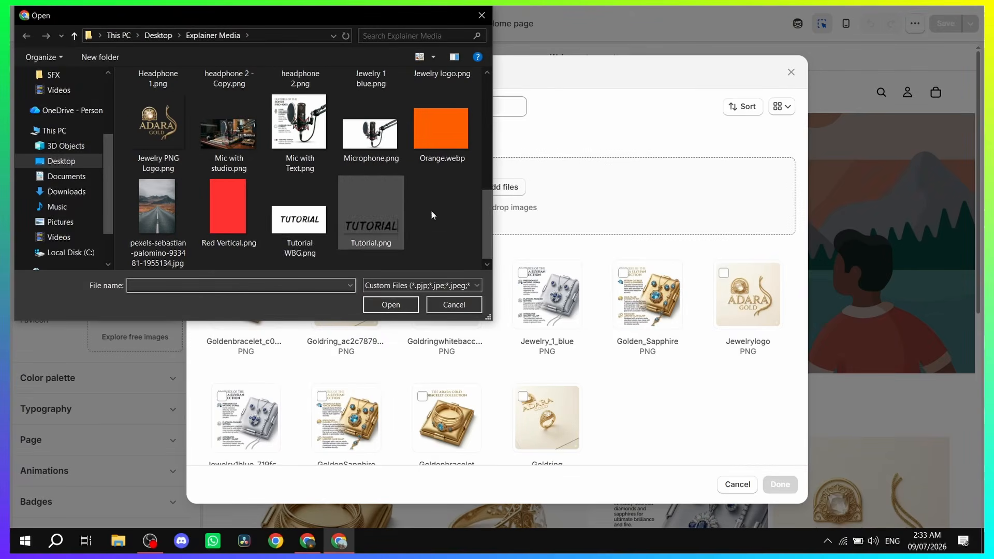
pyautogui.doubleClick(377, 215)
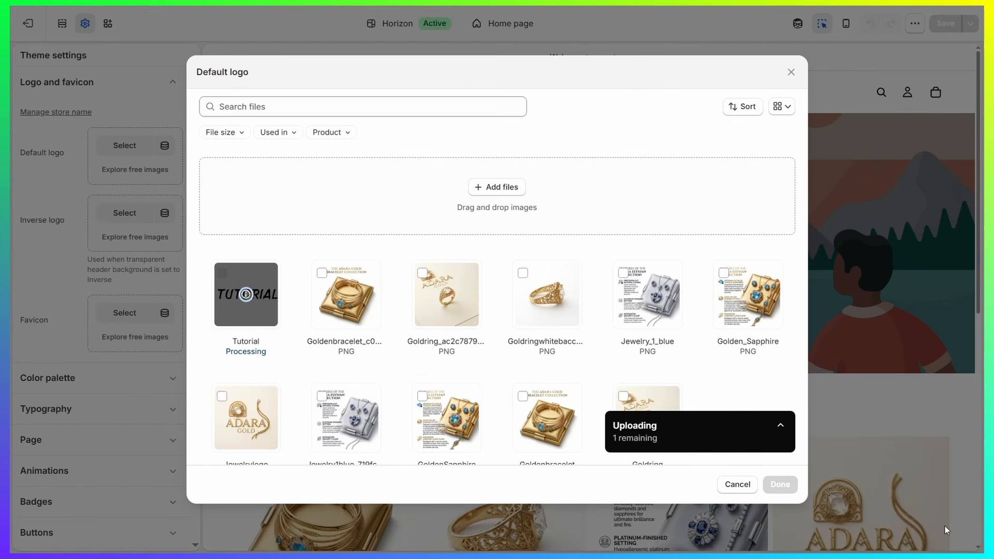
pyautogui.click(780, 486)
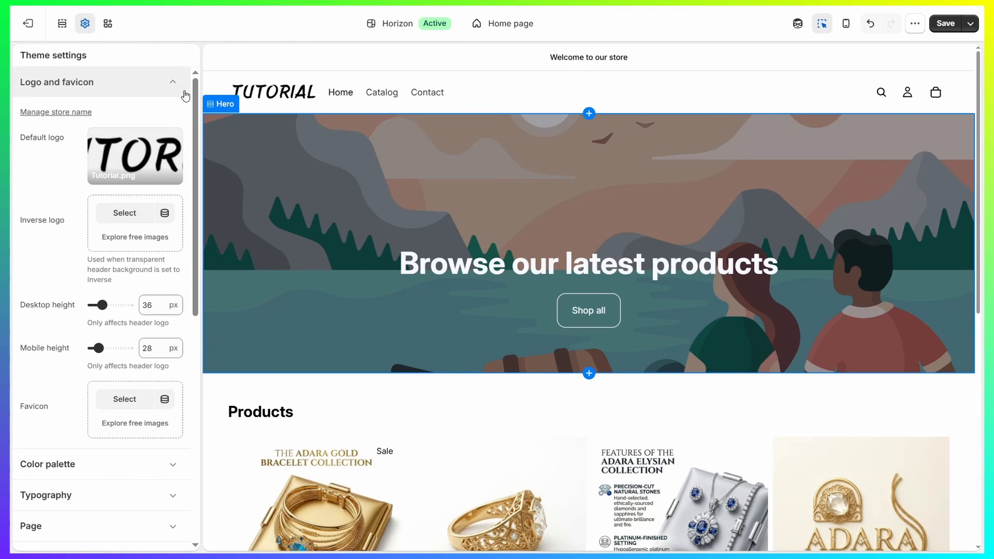
pyautogui.click(173, 84)
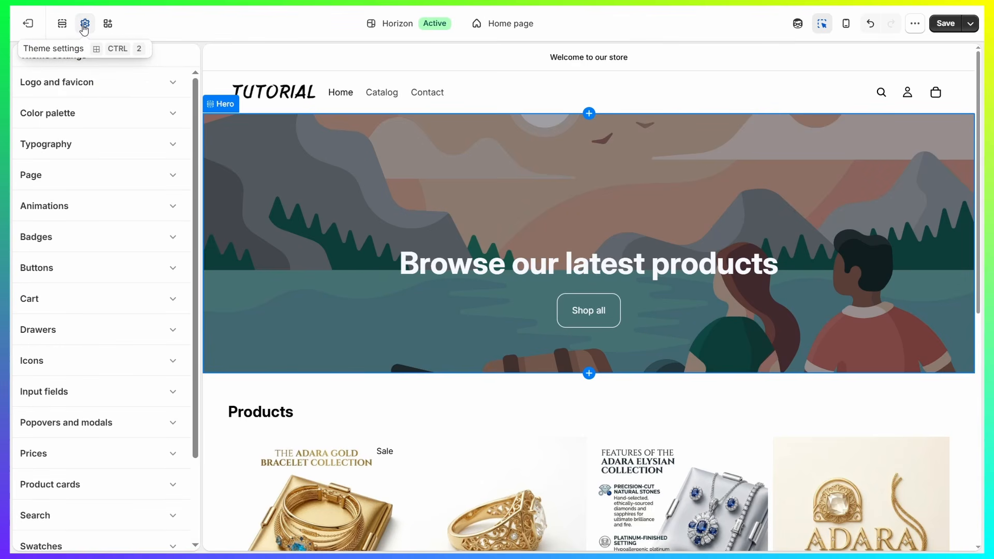
# Step: Examine the theme's color palette and the remaining theme settings categories, down to Custom CSS
pyautogui.click(122, 116)
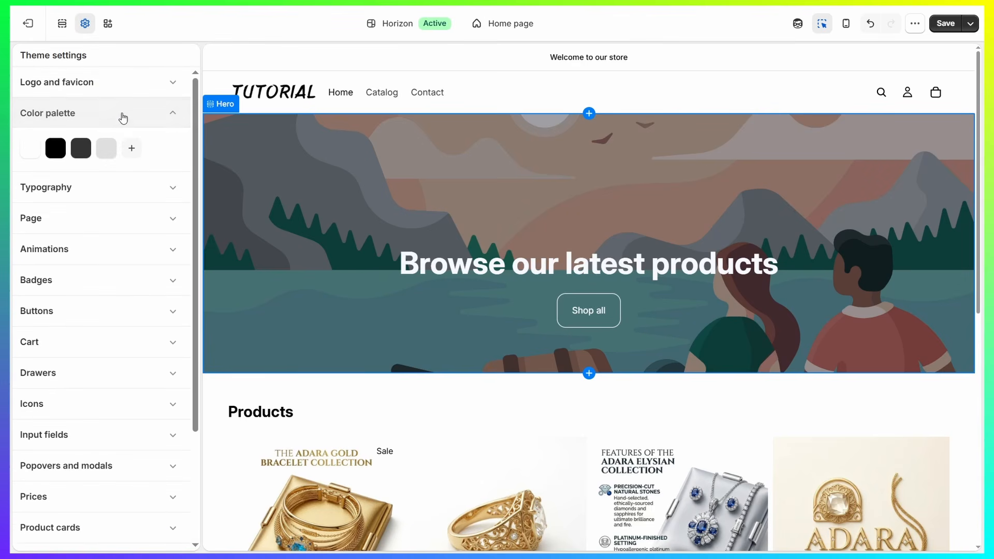
pyautogui.click(123, 117)
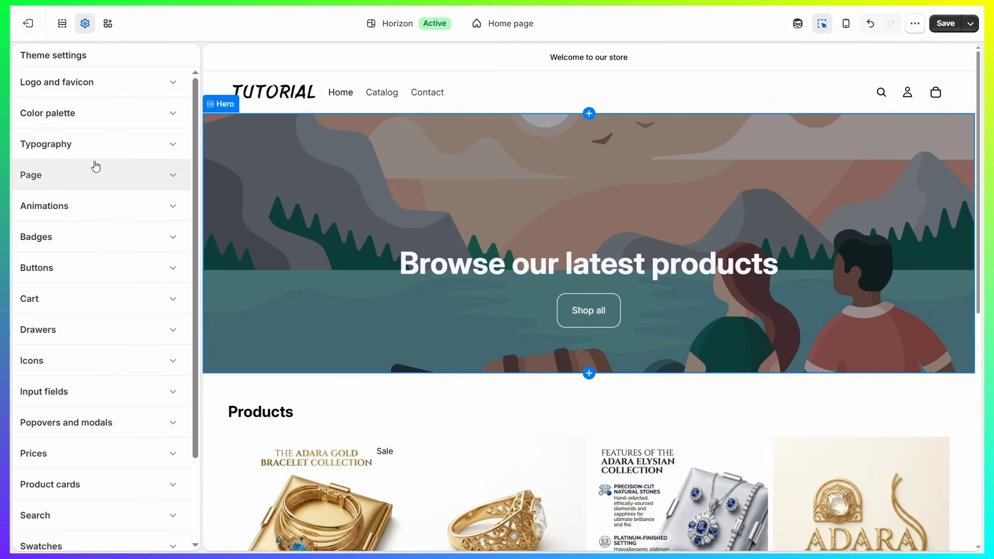
pyautogui.scroll(-2, 111, 247)
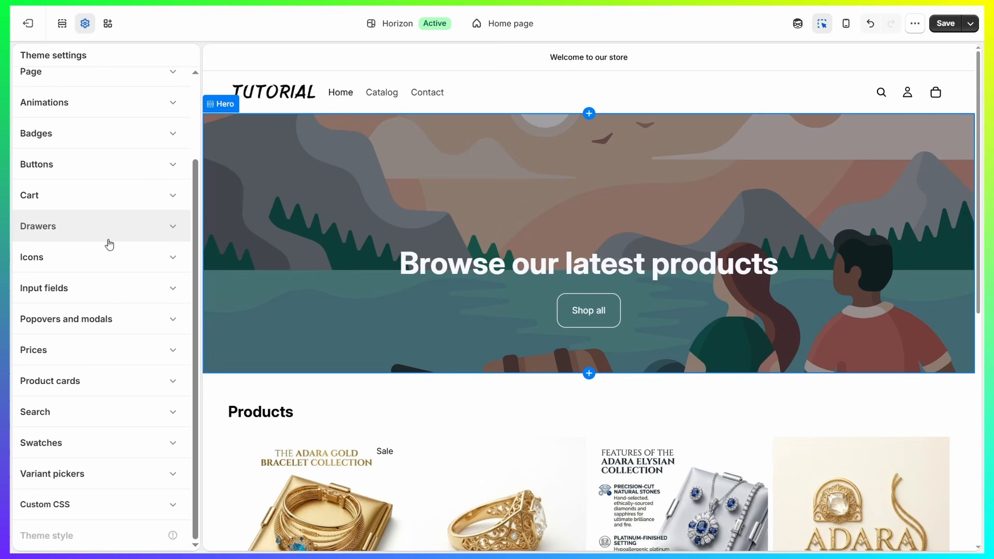
pyautogui.scroll(2, 73, 259)
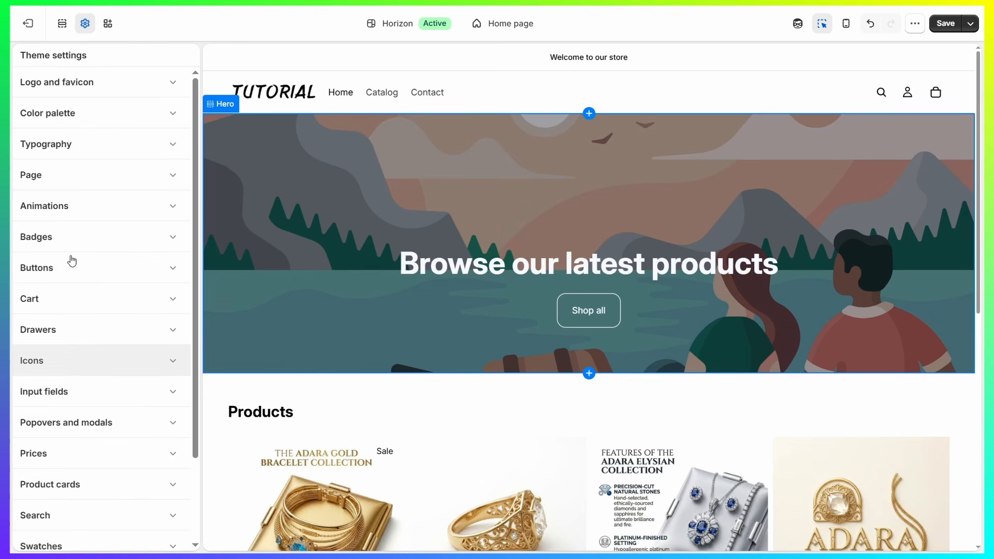
pyautogui.scroll(-2, 79, 254)
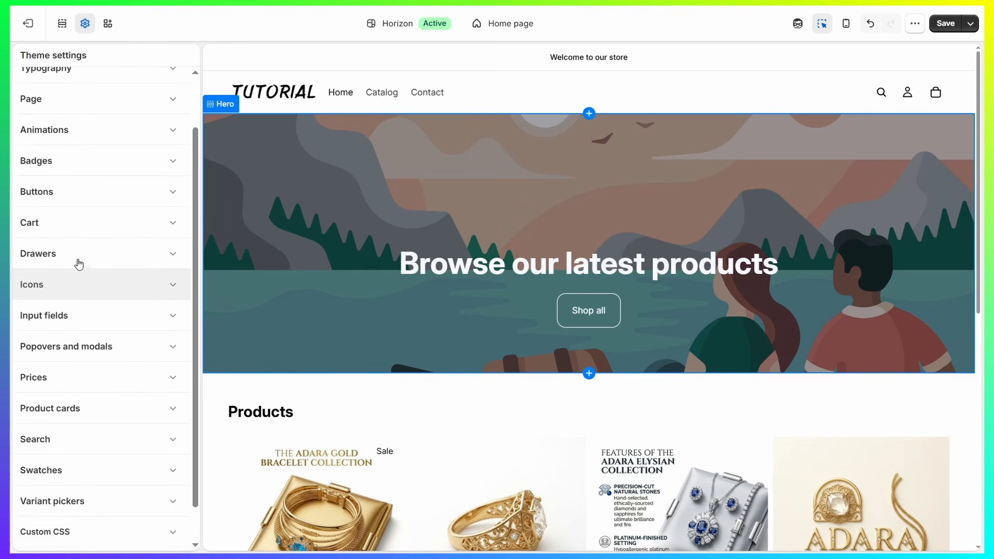
pyautogui.scroll(2, 81, 248)
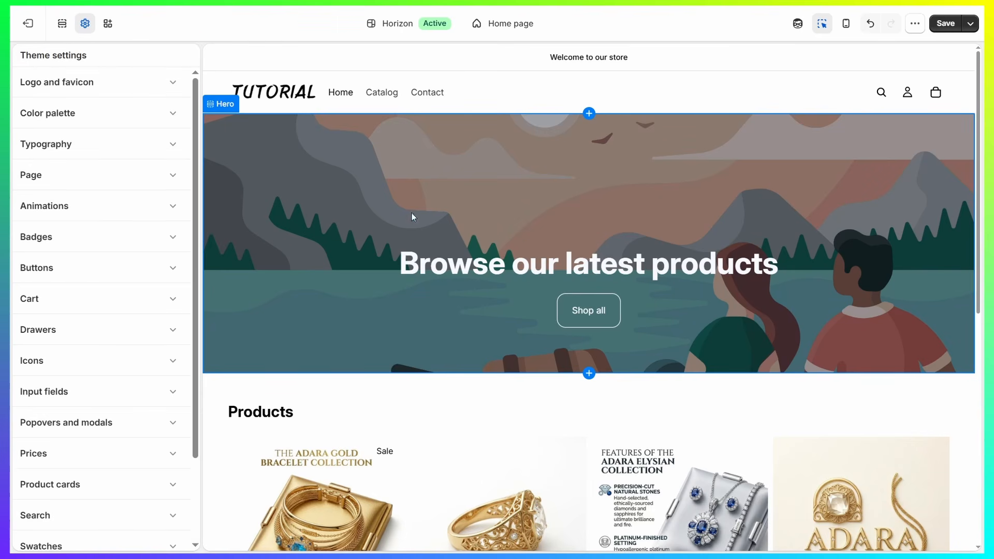
# Step: Add a dark brown color, #4C4027, to the theme's color palette
pyautogui.click(133, 114)
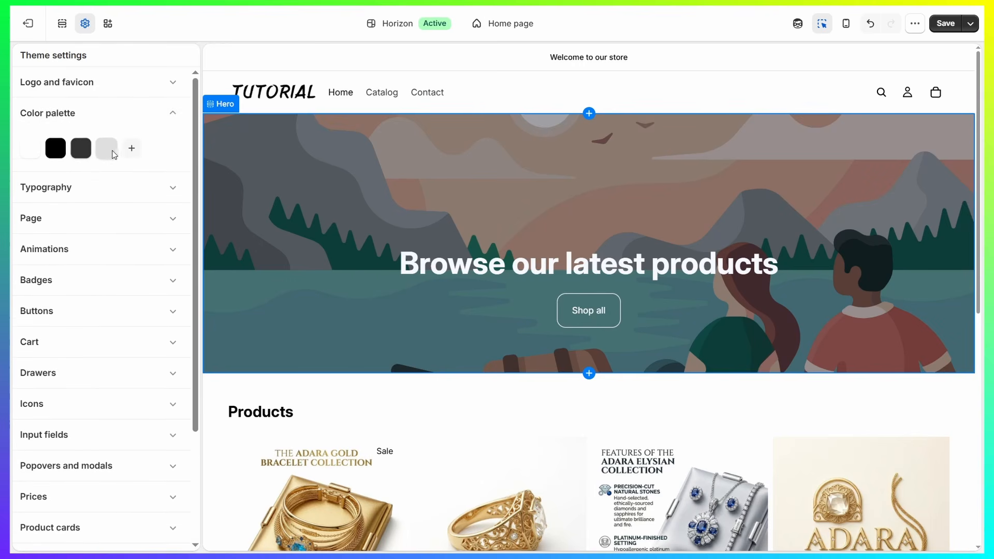
pyautogui.click(133, 150)
pyautogui.click(127, 145)
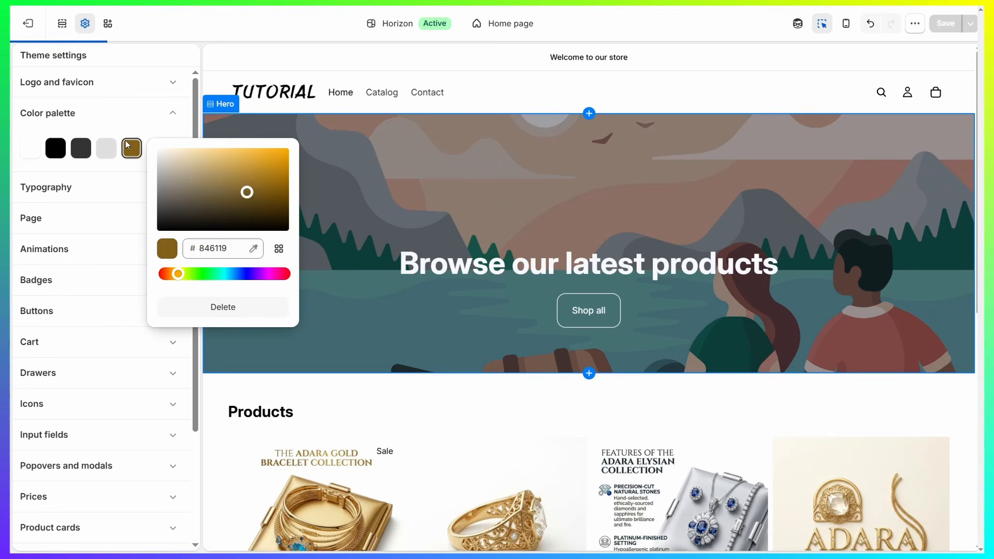
pyautogui.moveTo(175, 145); pyautogui.dragTo(166, 179)
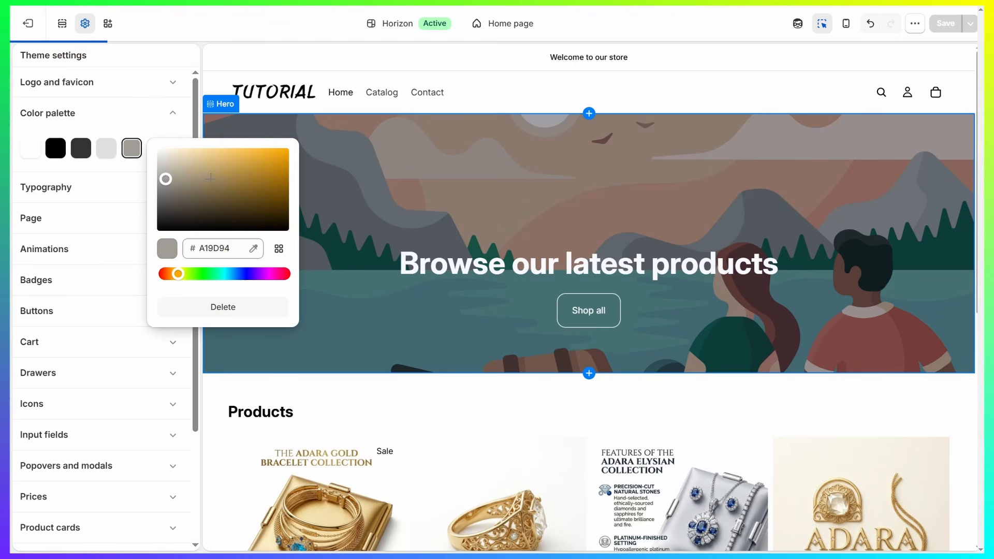
pyautogui.click(197, 208)
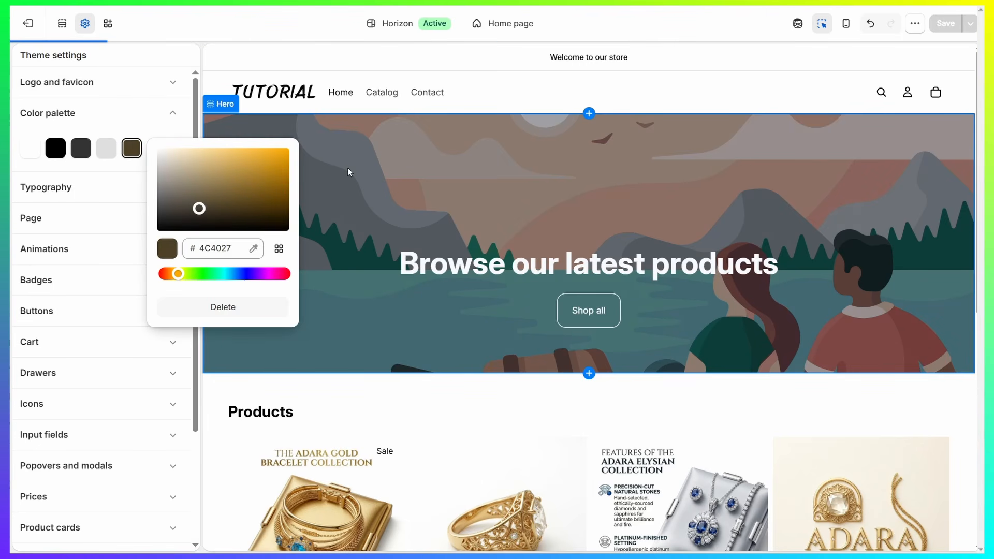
pyautogui.click(166, 120)
pyautogui.click(171, 114)
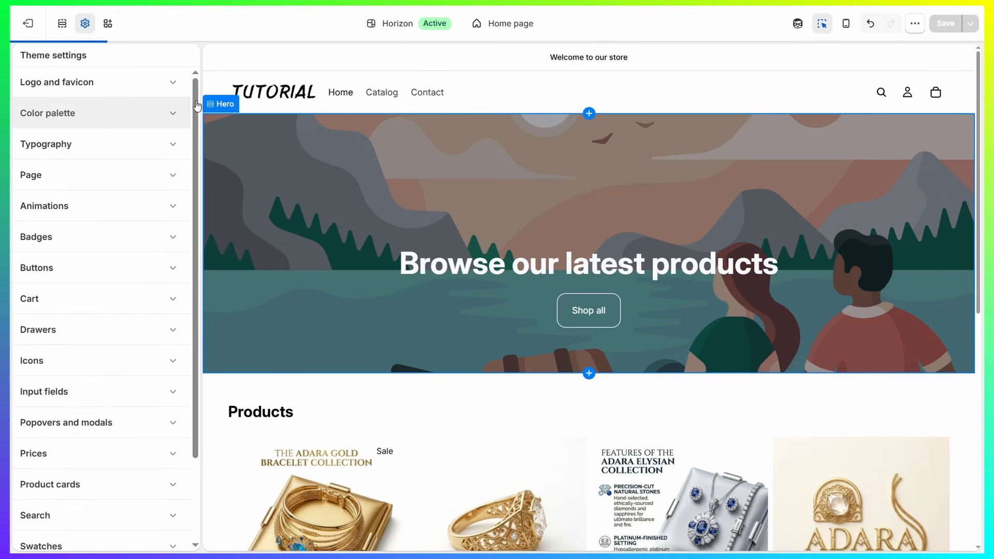
# Step: Return to the home page sections and examine the announcement bar's blocks and the header logo's settings
pyautogui.click(62, 24)
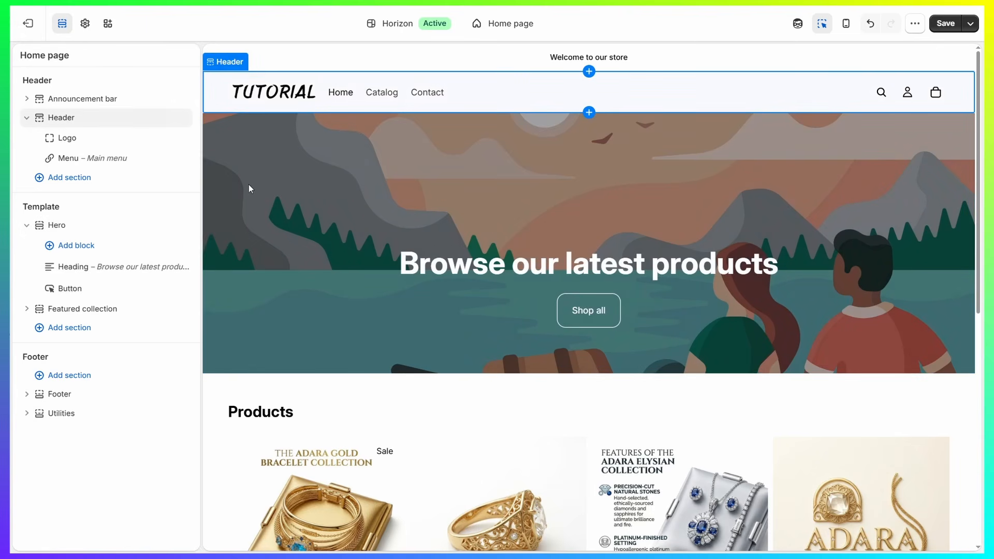
pyautogui.moveTo(15, 87); pyautogui.dragTo(78, 80)
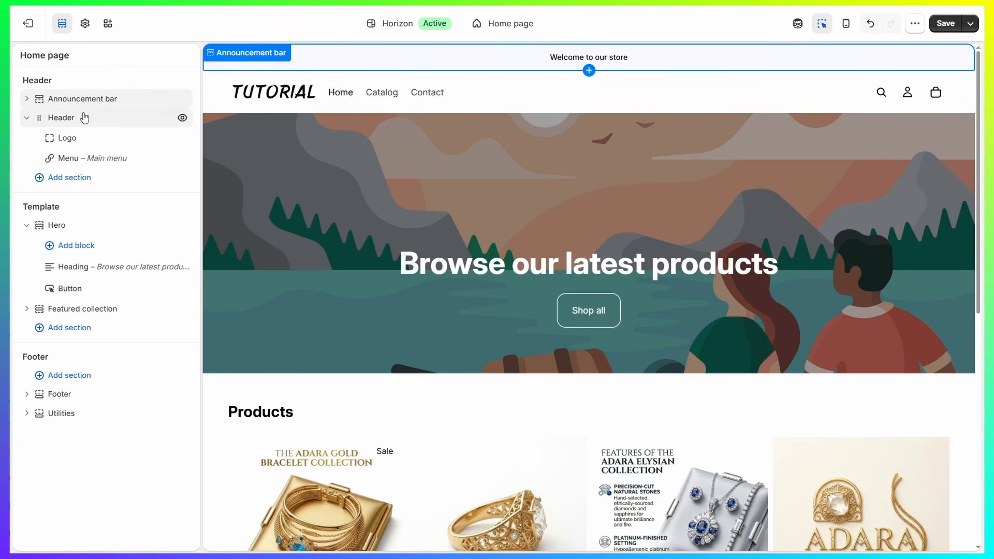
pyautogui.click(27, 98)
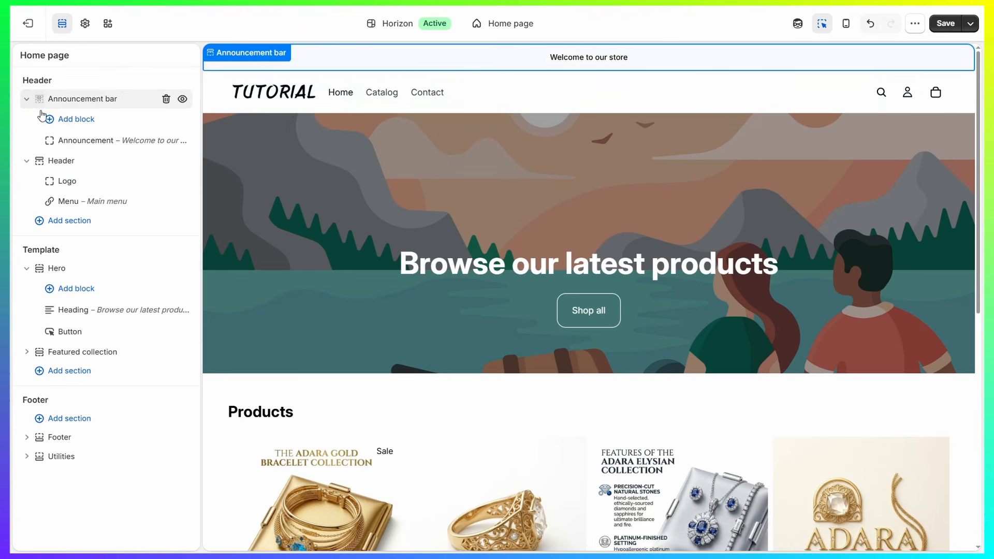
pyautogui.click(92, 188)
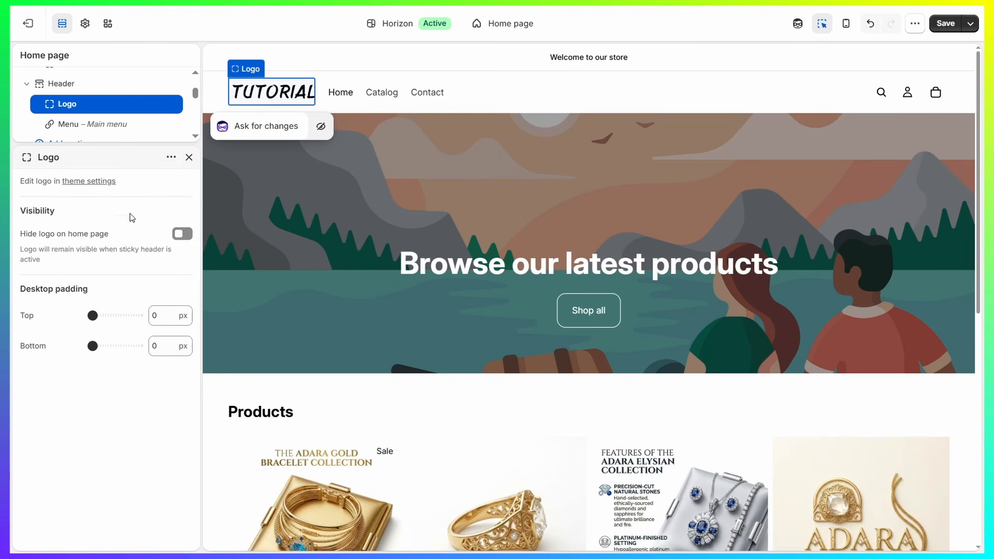
pyautogui.click(189, 157)
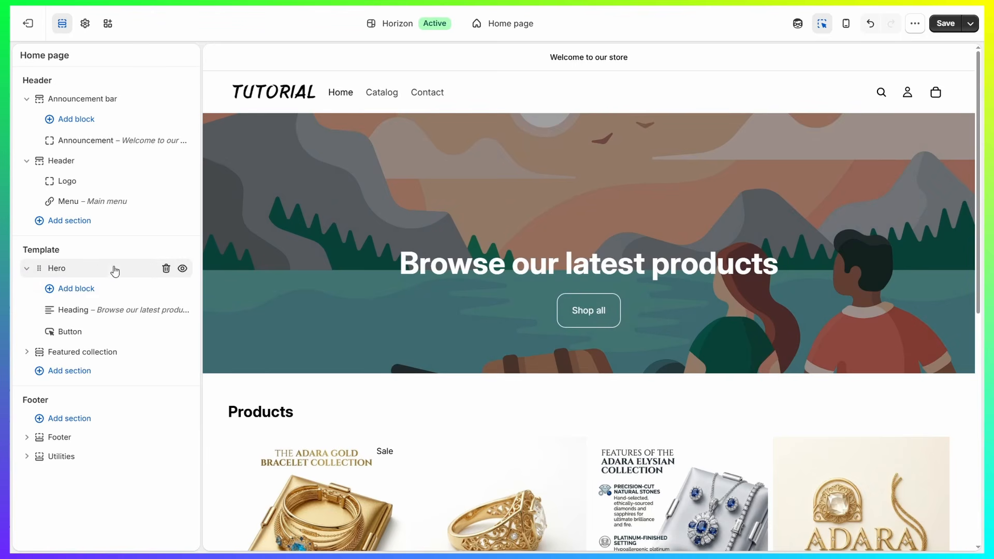
# Step: View the Hero section's settings and look over the rest of the home page preview
pyautogui.click(98, 269)
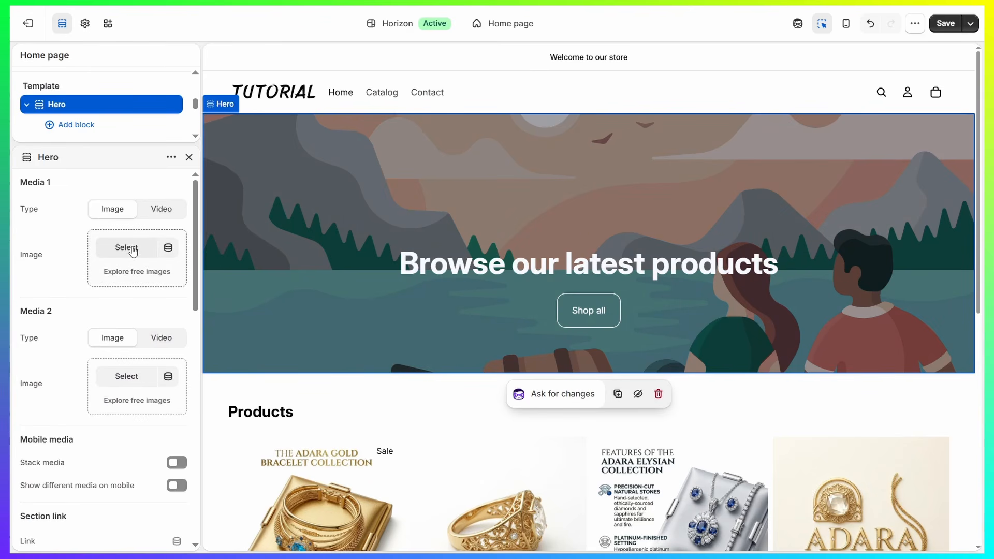
pyautogui.click(188, 158)
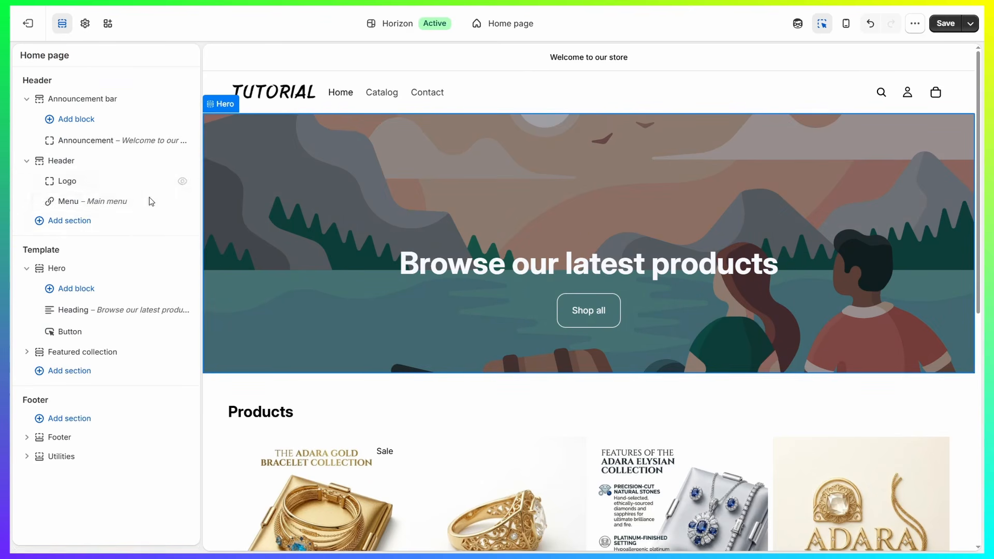
pyautogui.click(26, 269)
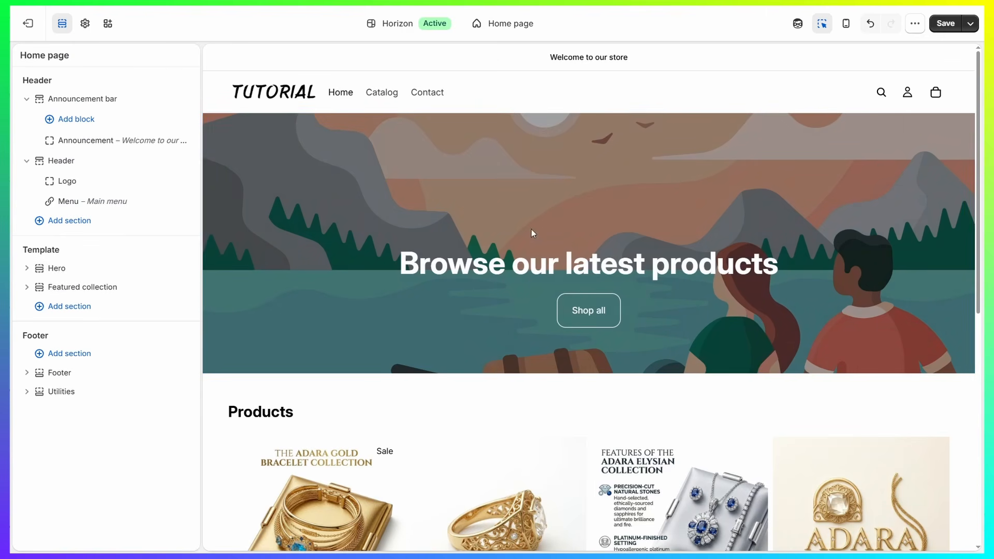
pyautogui.scroll(-8, 531, 228)
pyautogui.scroll(8, 470, 233)
# Step: Add an Image with text section between the Hero and the Featured collection on the home page
pyautogui.moveTo(587, 357)
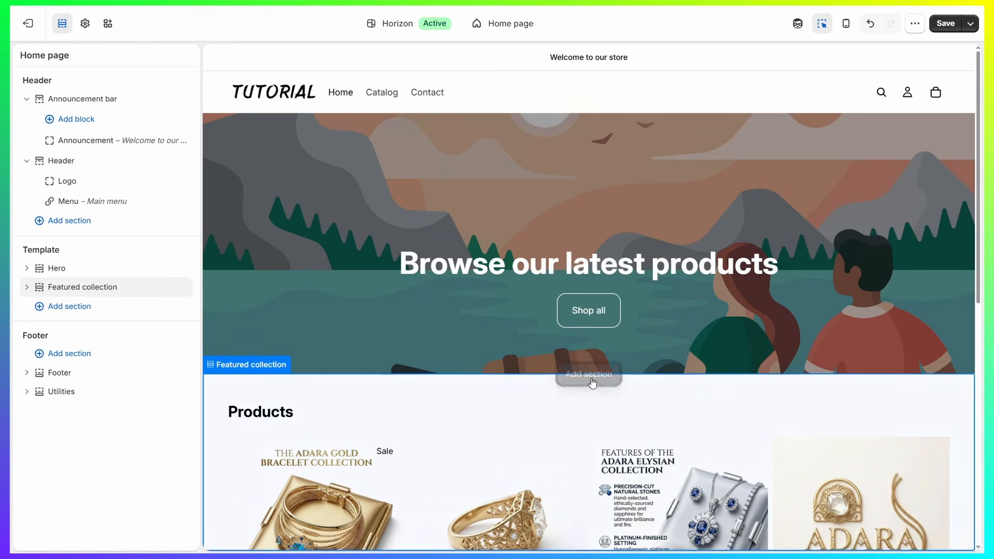
pyautogui.click(590, 375)
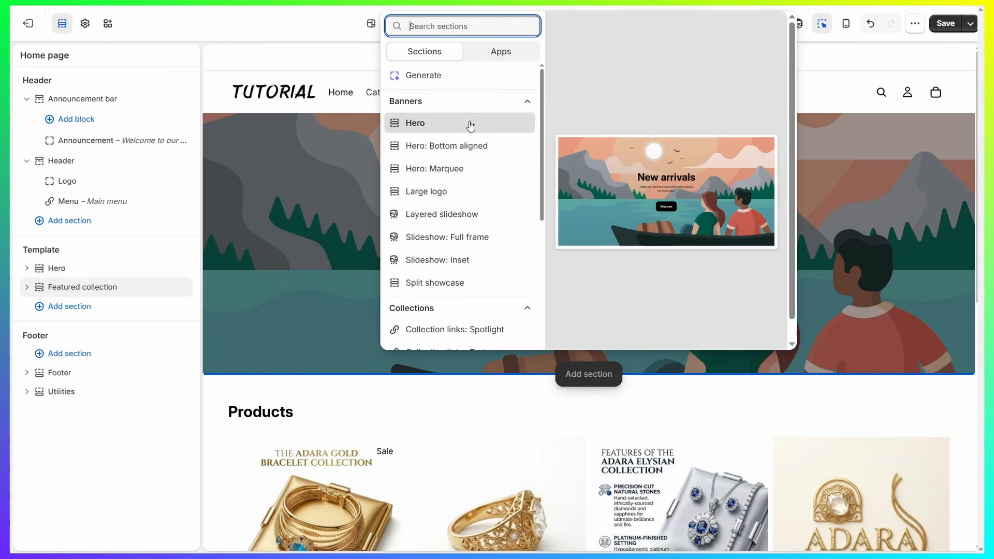
pyautogui.scroll(-5, 468, 144)
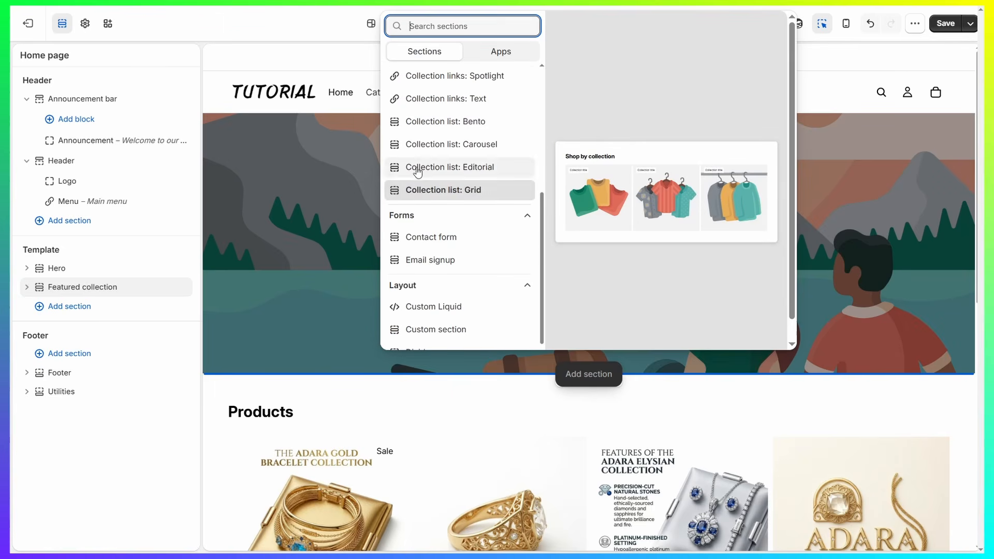
pyautogui.scroll(-1, 485, 214)
pyautogui.scroll(4, 486, 217)
pyautogui.scroll(-1, 458, 155)
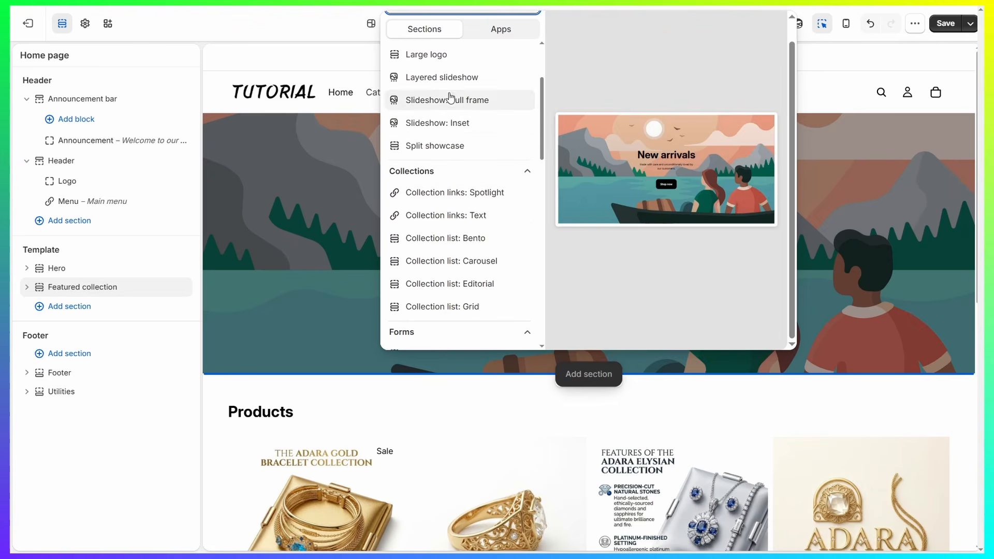
pyautogui.scroll(-5, 440, 217)
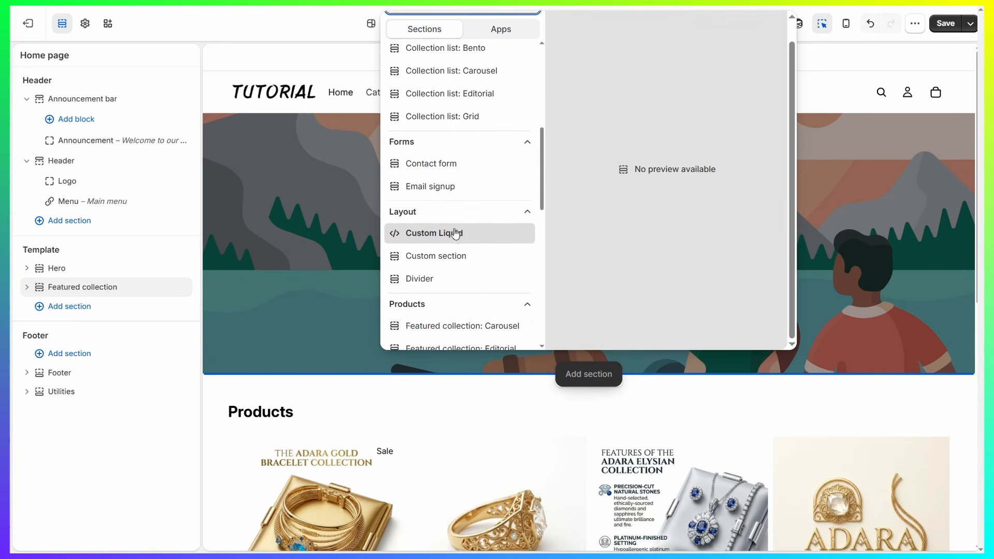
pyautogui.scroll(-6, 466, 223)
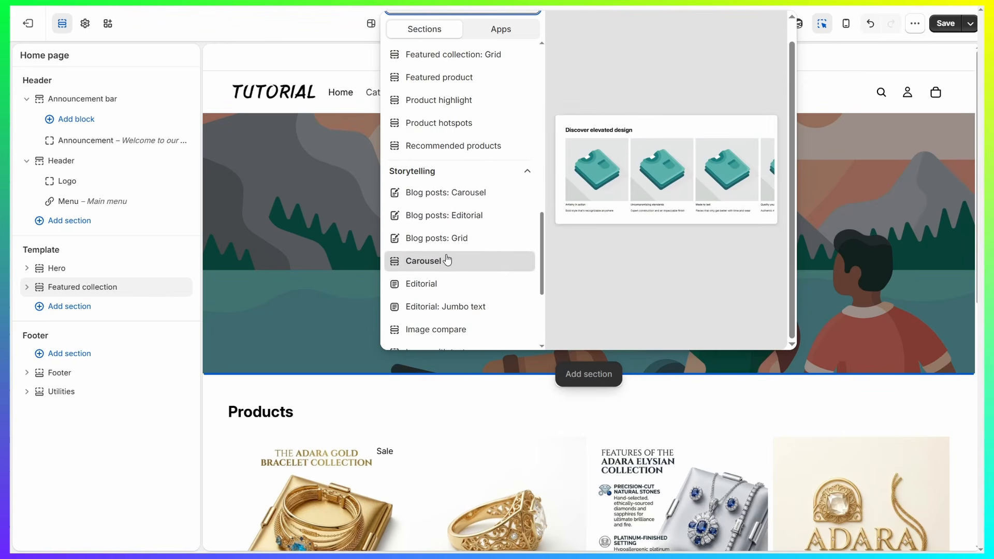
pyautogui.scroll(-3, 462, 269)
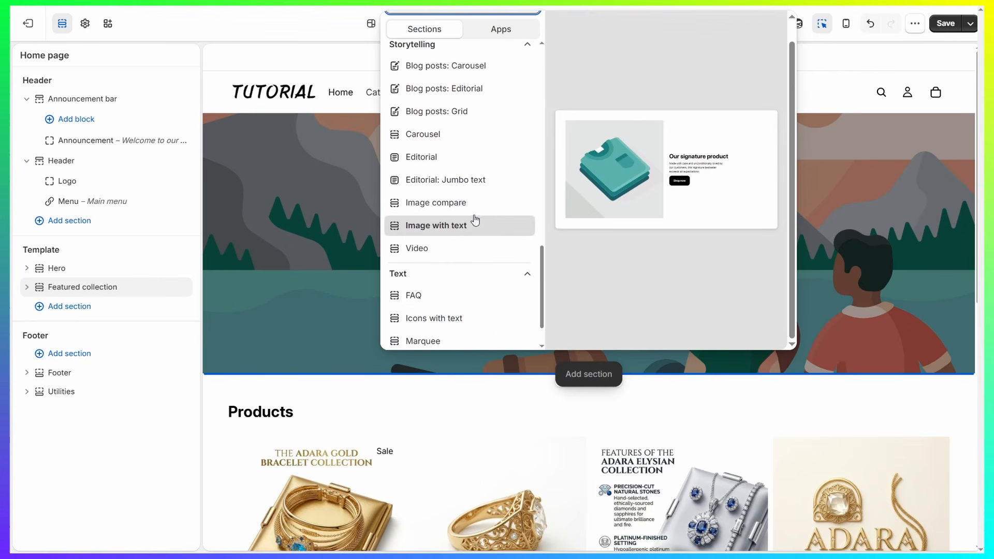
pyautogui.scroll(1, 476, 230)
pyautogui.scroll(2, 476, 229)
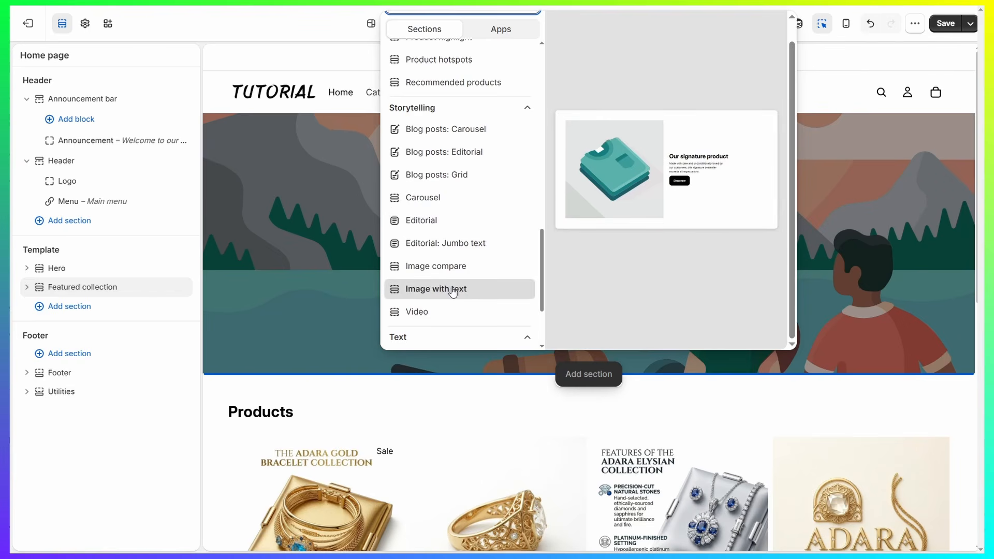
pyautogui.click(452, 290)
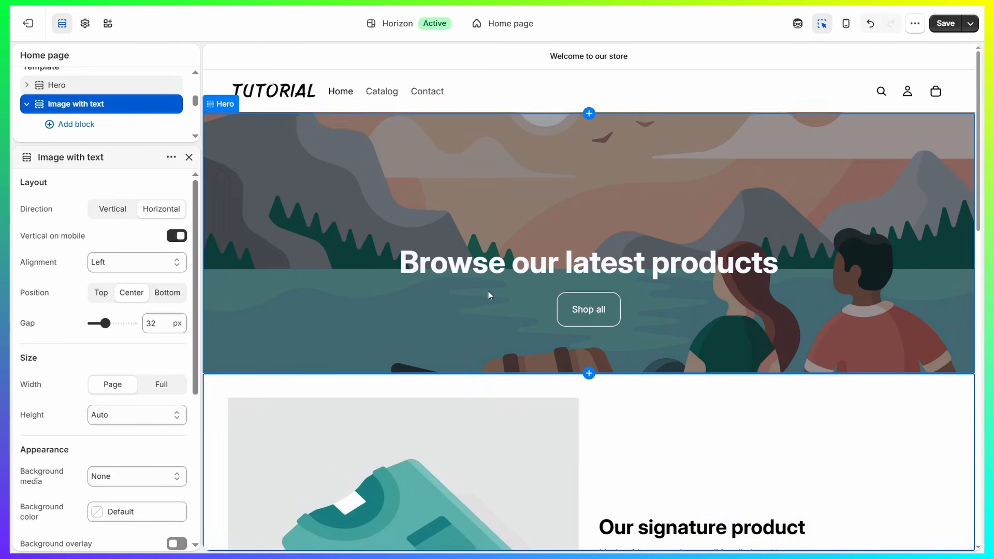
pyautogui.scroll(-6, 488, 293)
pyautogui.click(188, 157)
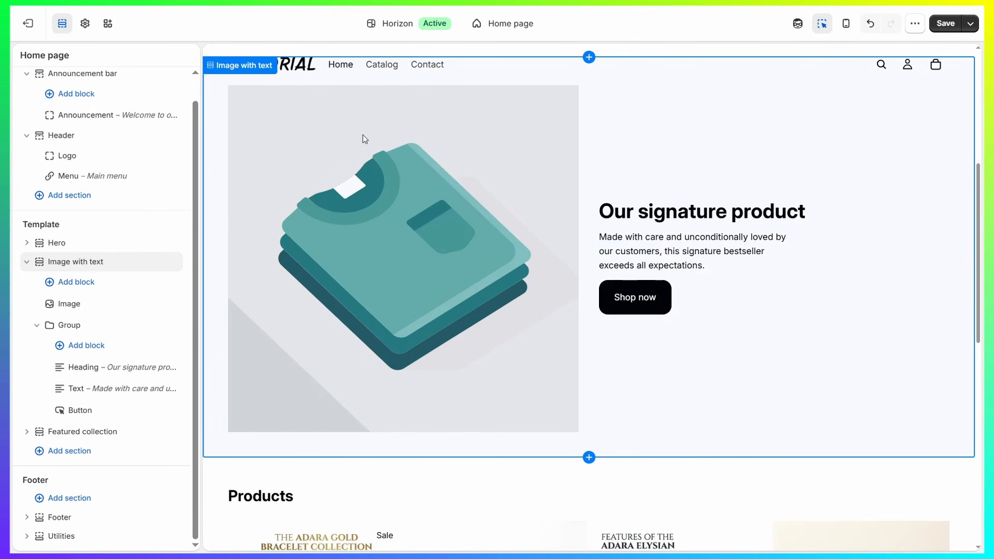
# Step: Look through the Image with text section's blocks and the settings of its Image block
pyautogui.click(27, 262)
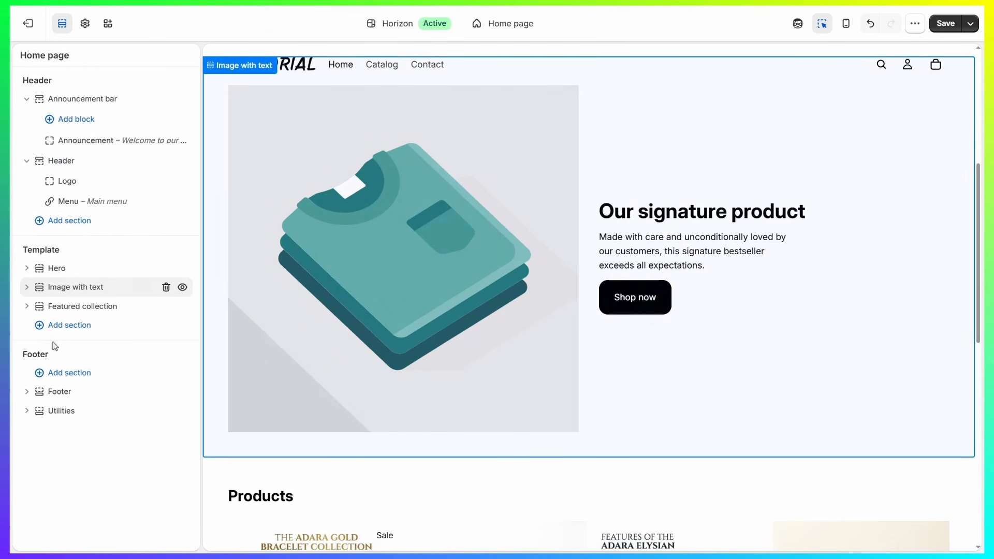
pyautogui.click(27, 288)
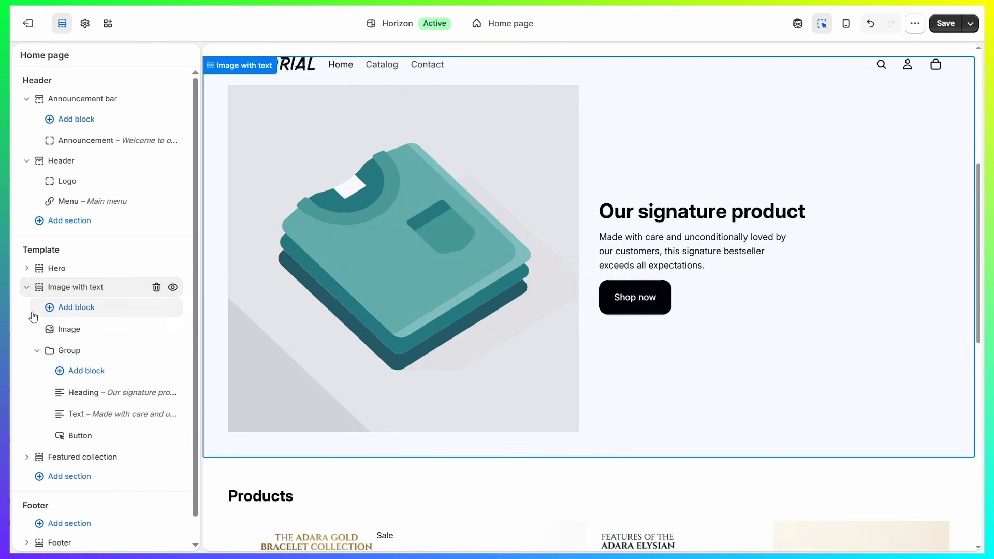
pyautogui.click(83, 331)
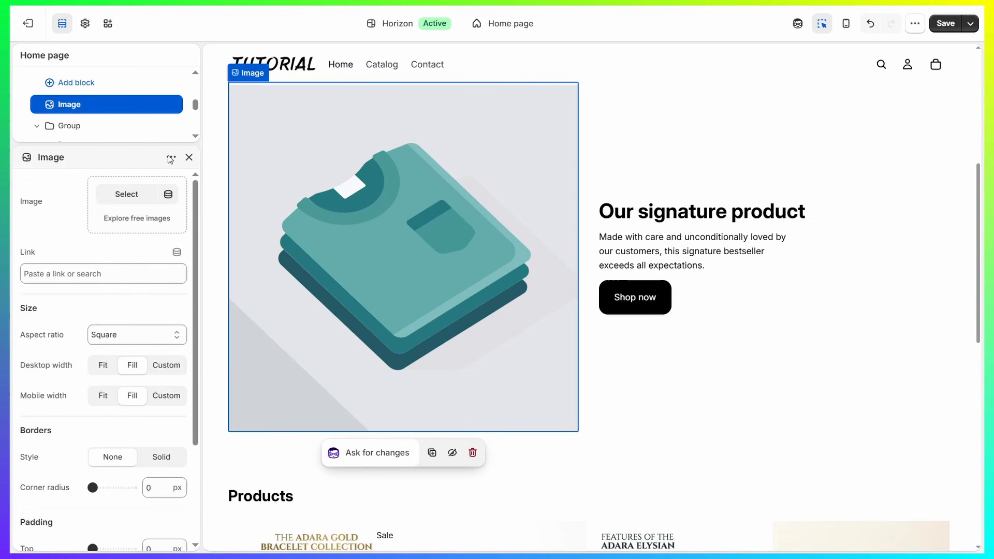
pyautogui.click(190, 158)
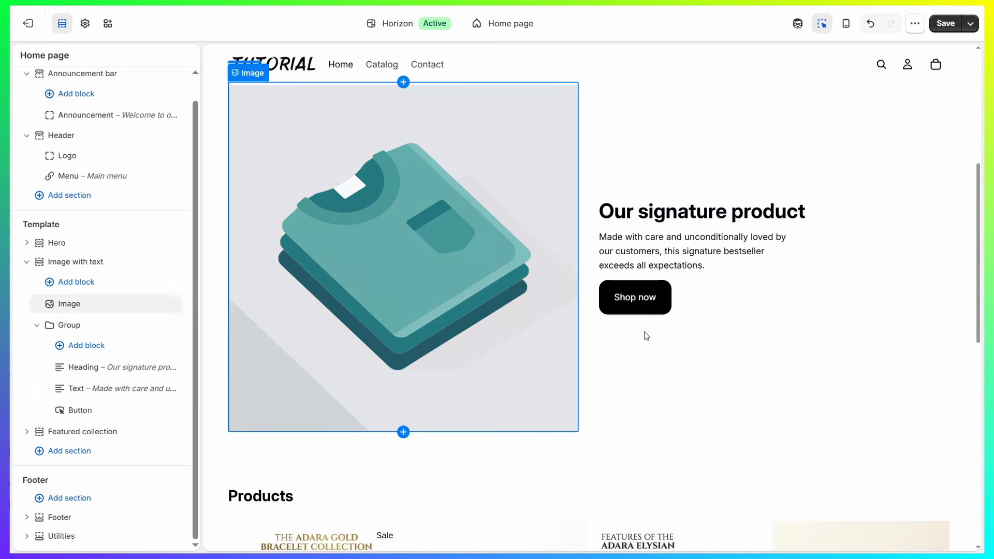
# Step: Change the link of the Image with text section's Shop now button to the Silver product
pyautogui.click(102, 408)
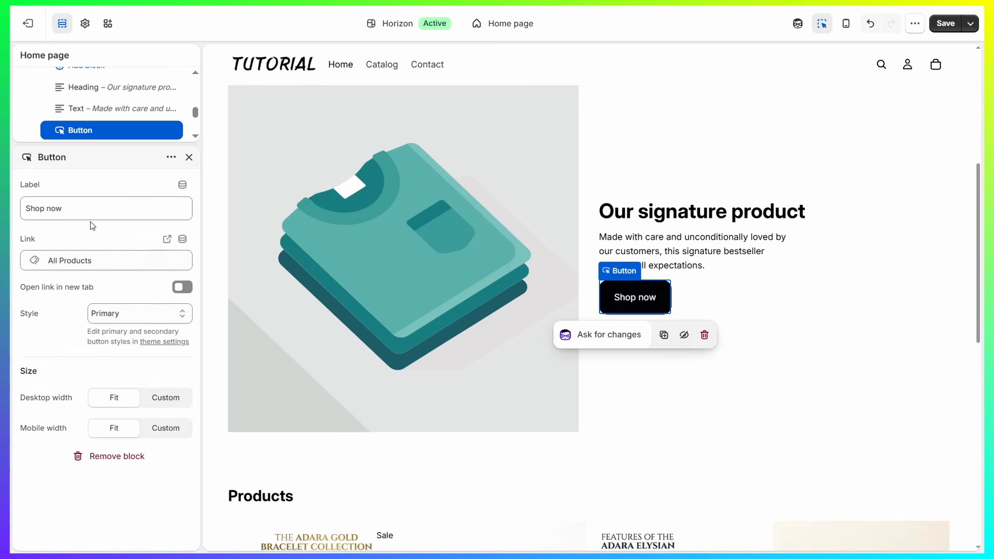
pyautogui.click(82, 256)
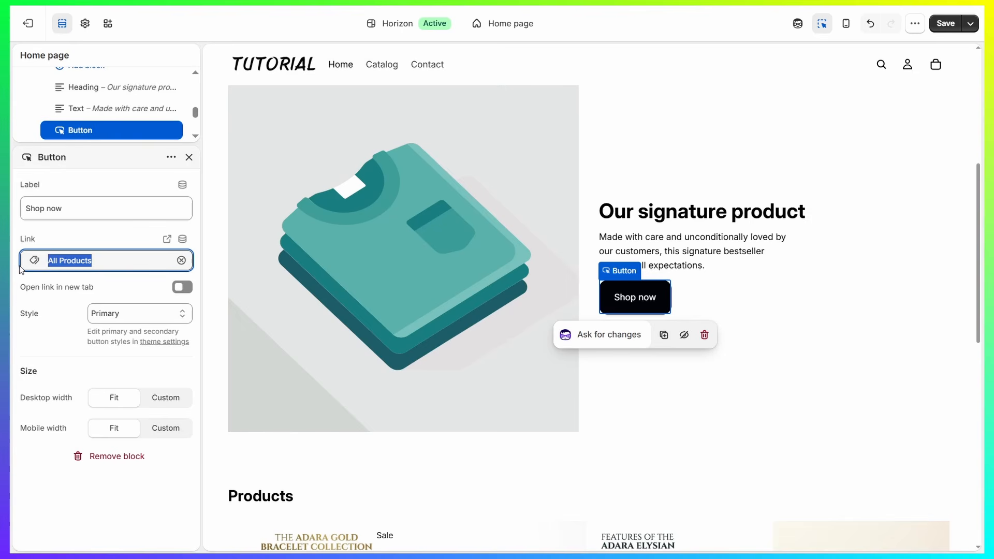
pyautogui.write('google')
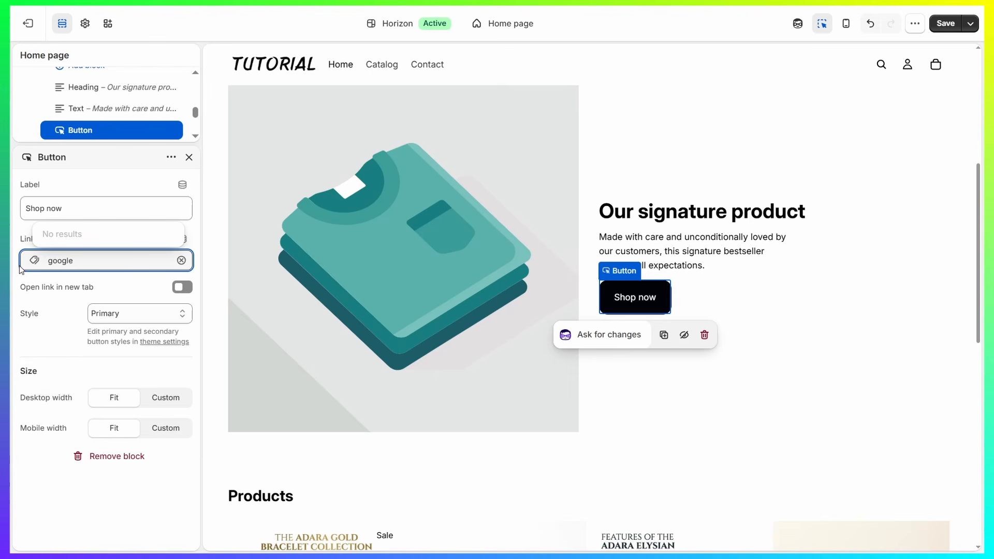
pyautogui.press('BackSpace')
pyautogui.press('BackSpace')
pyautogui.press('BackSpace')
pyautogui.press('BackSpace')
pyautogui.press('BackSpace')
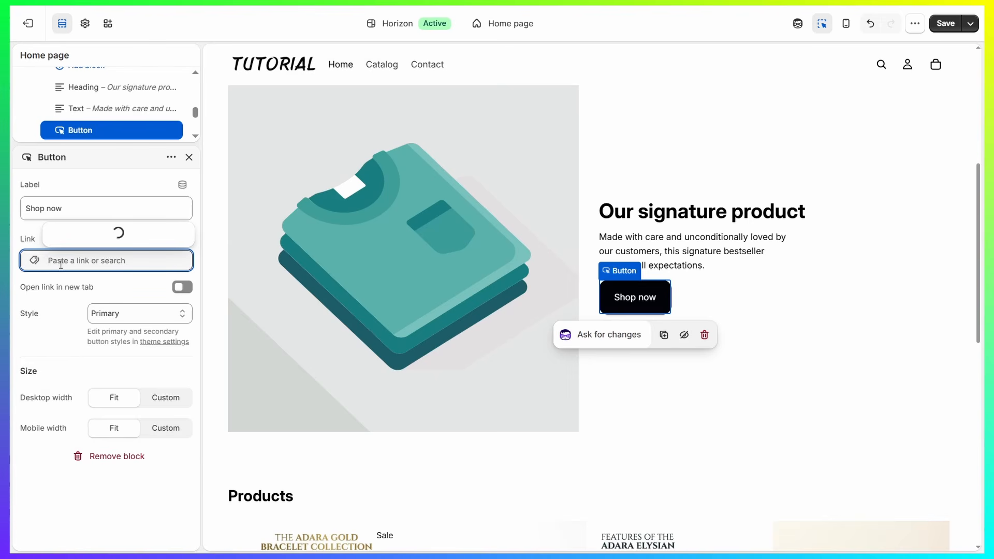
pyautogui.click(99, 134)
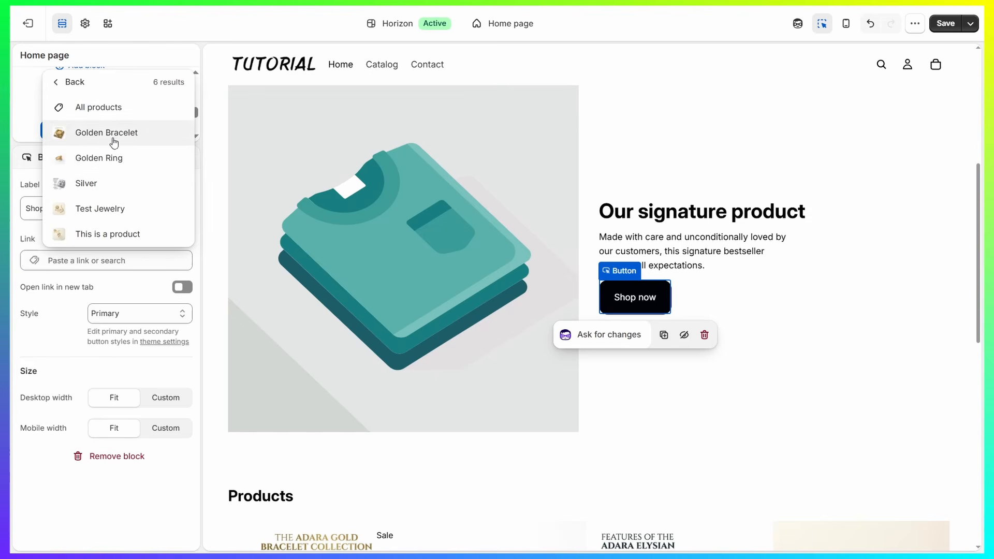
pyautogui.click(94, 186)
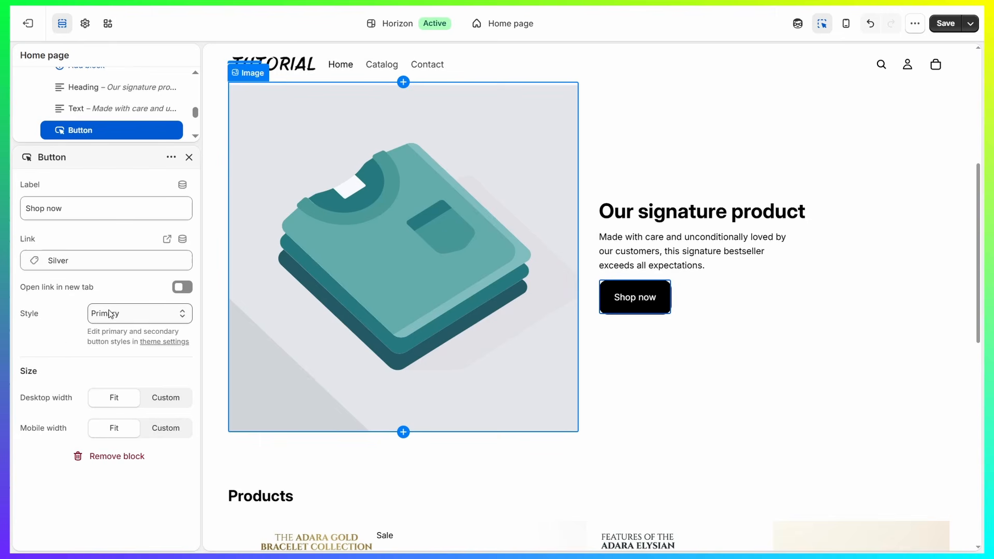
pyautogui.click(189, 157)
# Step: Browse the block types available to add to the Image with text section
pyautogui.scroll(1, 725, 197)
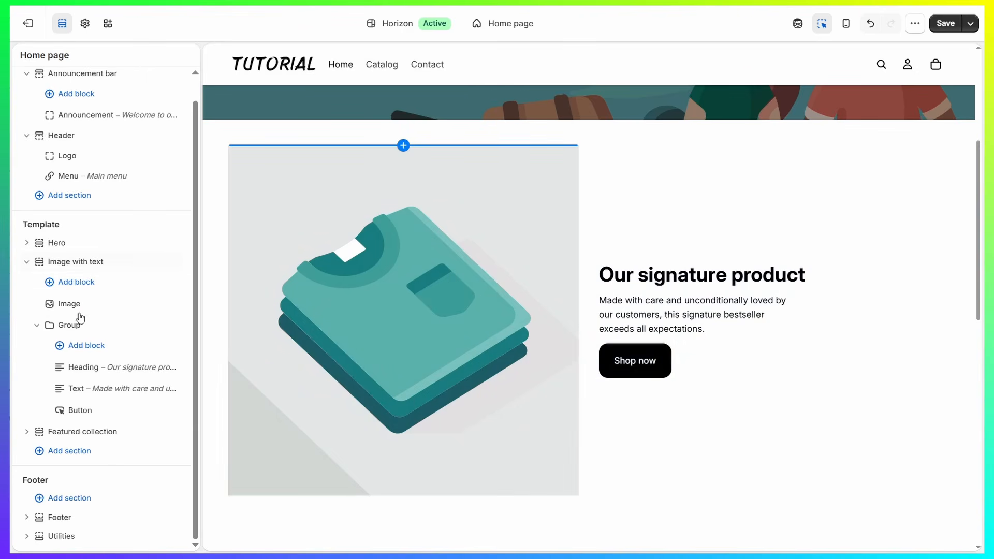
pyautogui.click(83, 287)
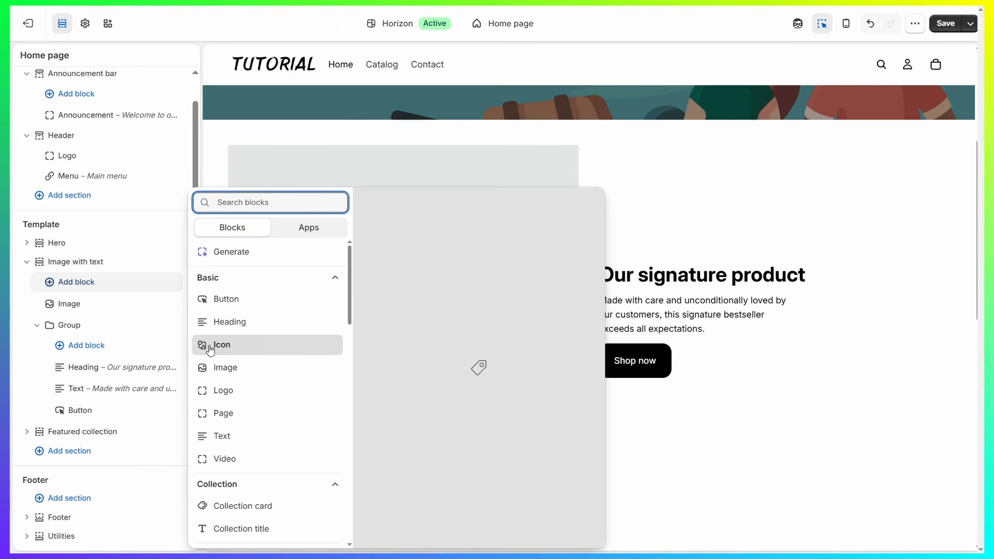
pyautogui.scroll(-4, 268, 340)
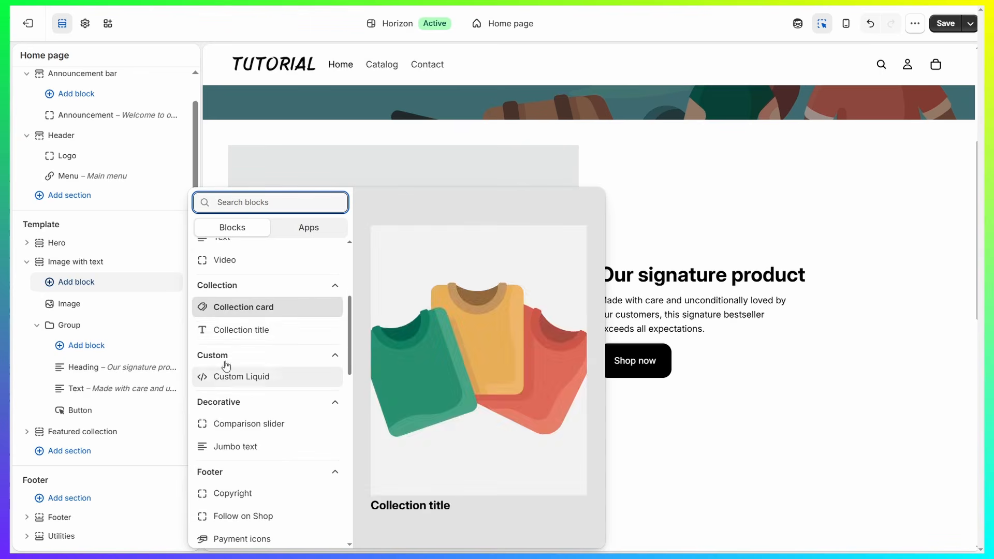
pyautogui.scroll(-5, 291, 344)
pyautogui.scroll(2, 273, 321)
pyautogui.scroll(-5, 273, 316)
pyautogui.scroll(-2, 273, 315)
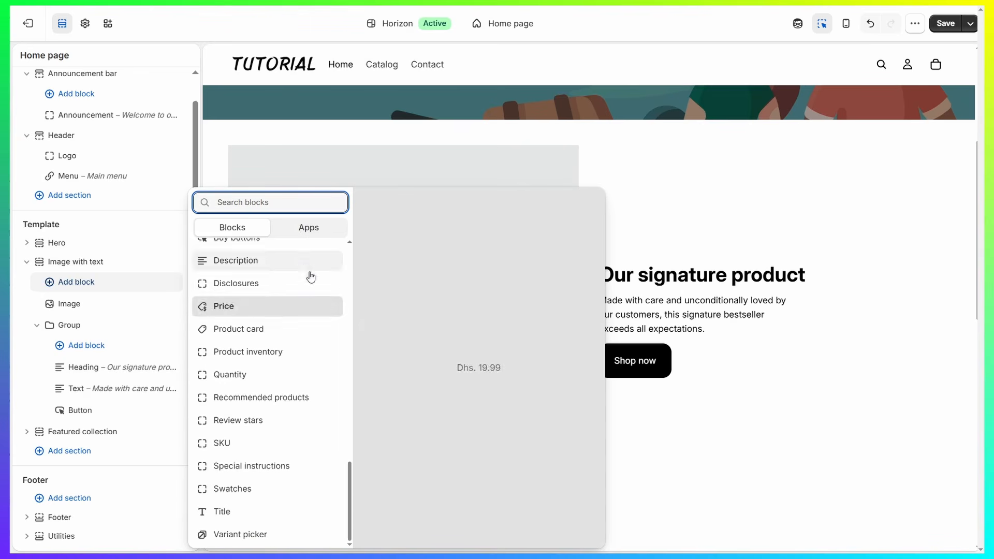
# Step: Set the Image with text section's background color to #FFFFFF
pyautogui.click(10, 288)
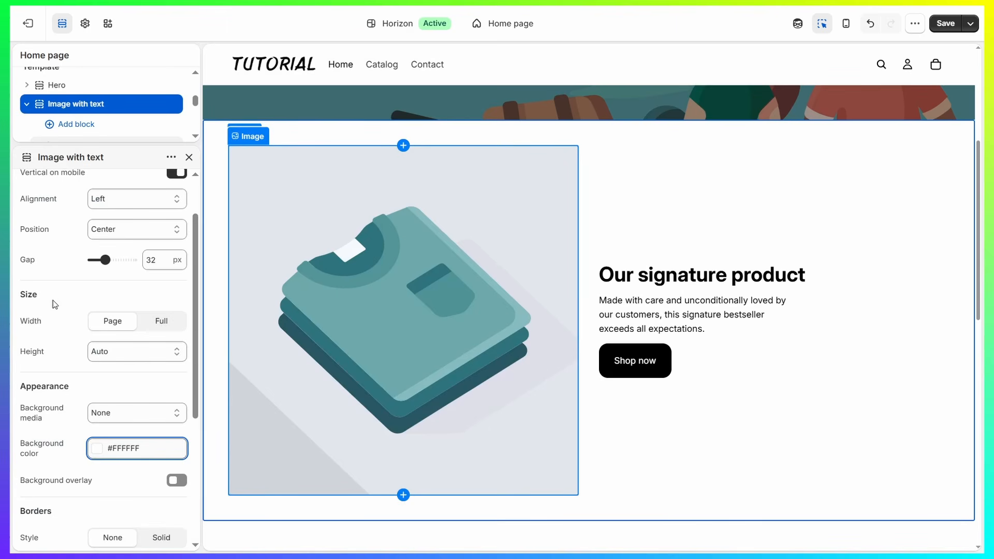
pyautogui.click(723, 217)
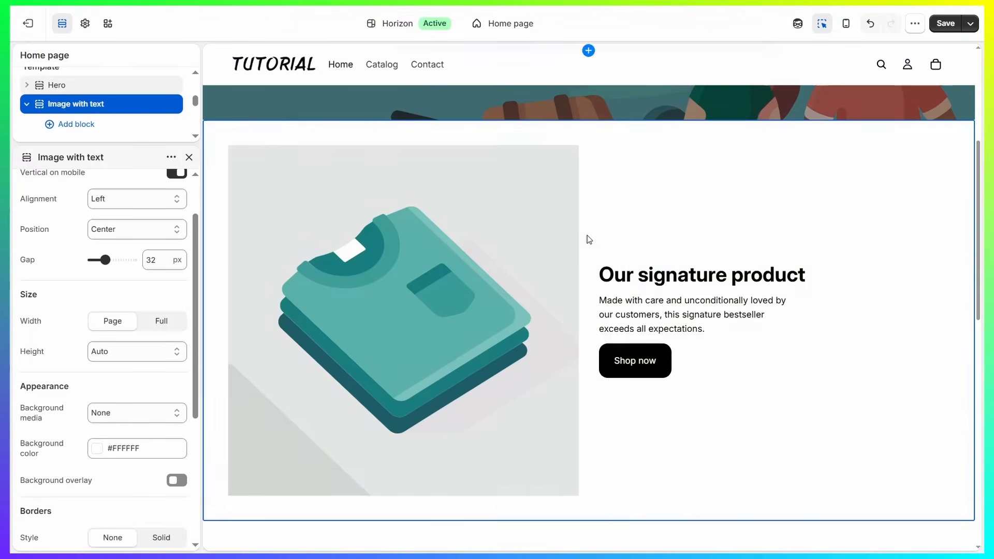
# Step: Set the Header section's top row background color to #DC7777
pyautogui.scroll(5, 553, 201)
pyautogui.click(588, 113)
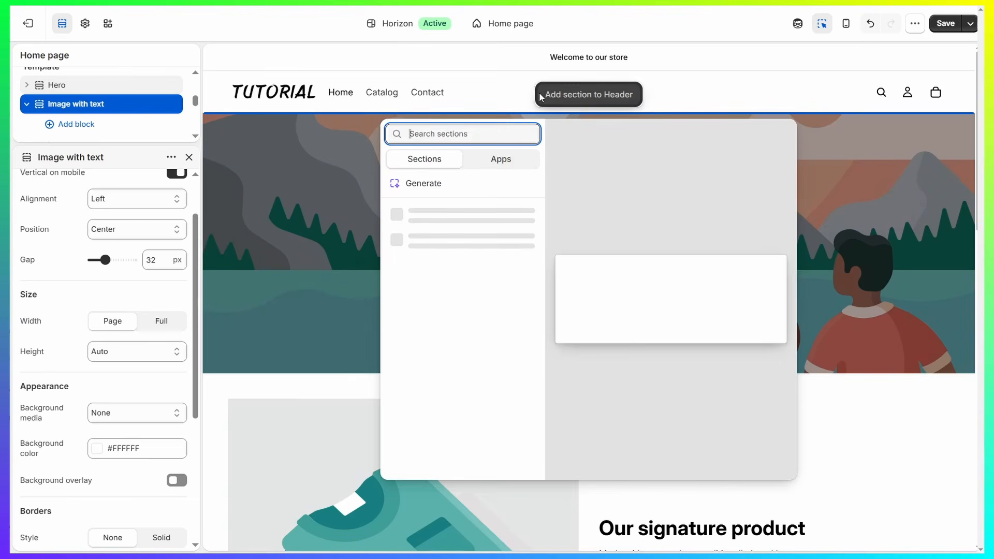
pyautogui.click(499, 89)
pyautogui.click(497, 90)
pyautogui.scroll(-5, 81, 278)
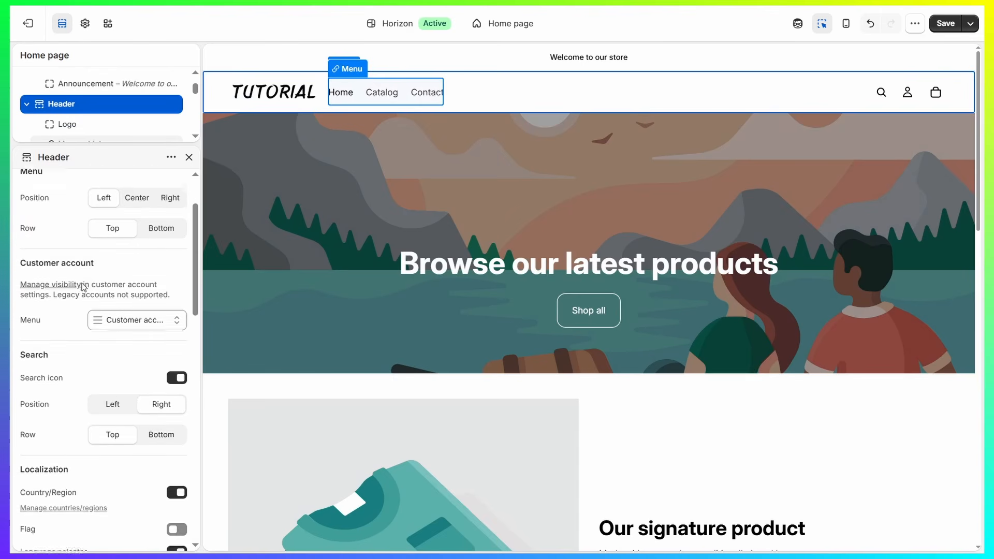
pyautogui.scroll(-5, 82, 279)
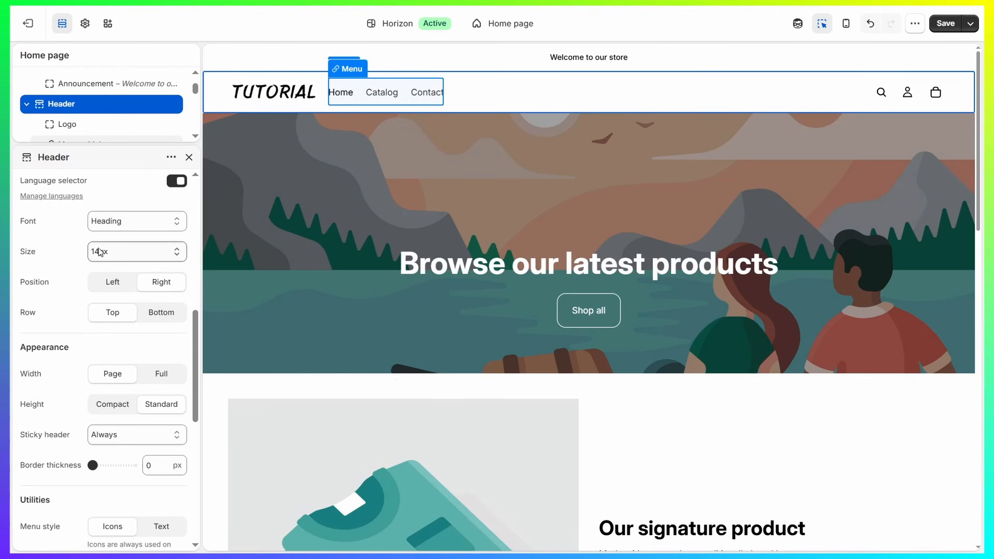
pyautogui.scroll(-3, 89, 256)
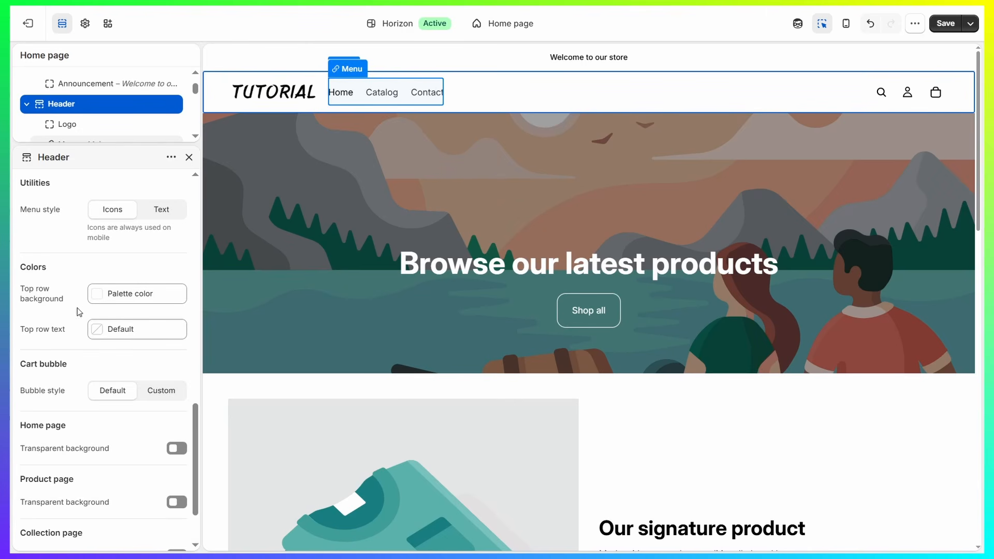
pyautogui.click(97, 293)
pyautogui.click(149, 47)
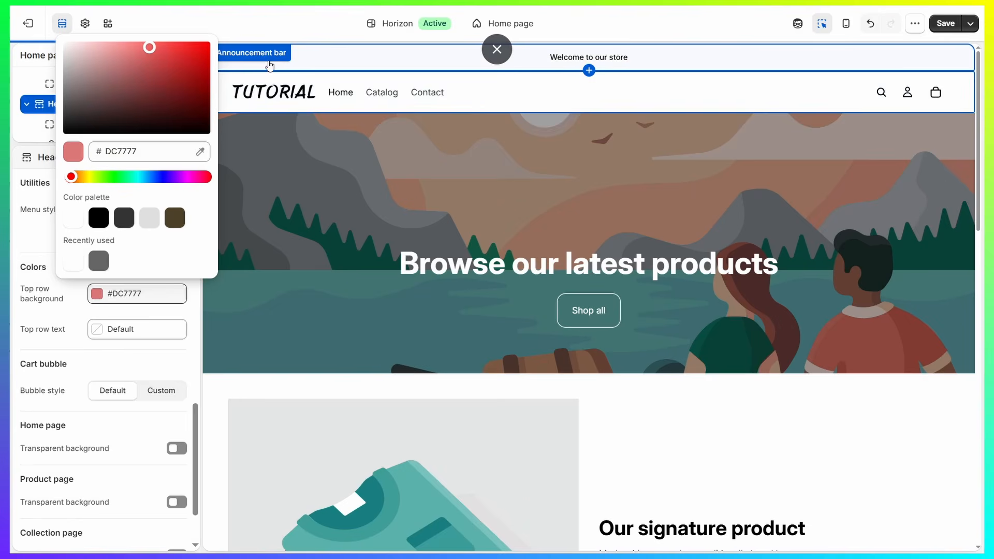
# Step: Set the Header section's top row background color to #FFFFFF and save the theme changes
pyautogui.moveTo(172, 70); pyautogui.dragTo(36, 31)
pyautogui.click(12, 169)
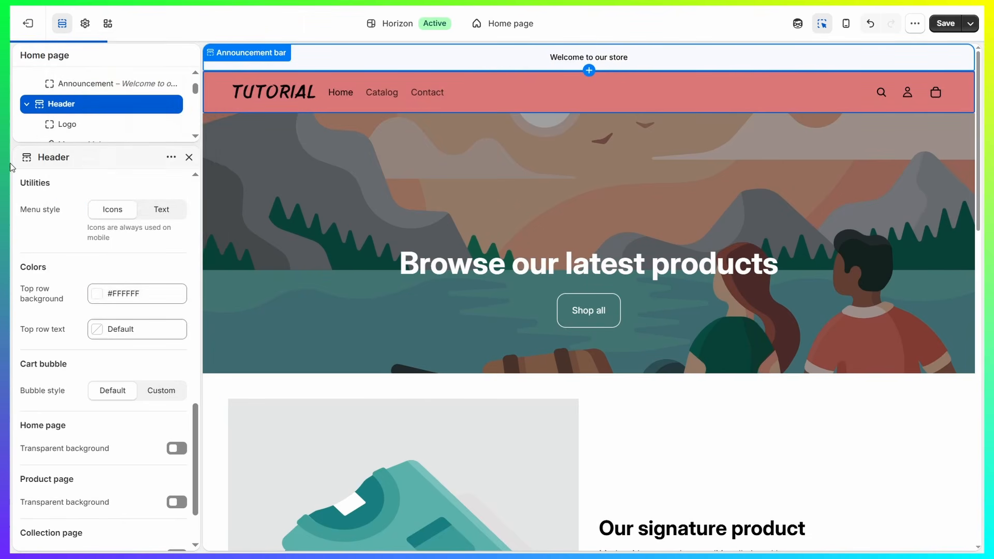
pyautogui.click(949, 23)
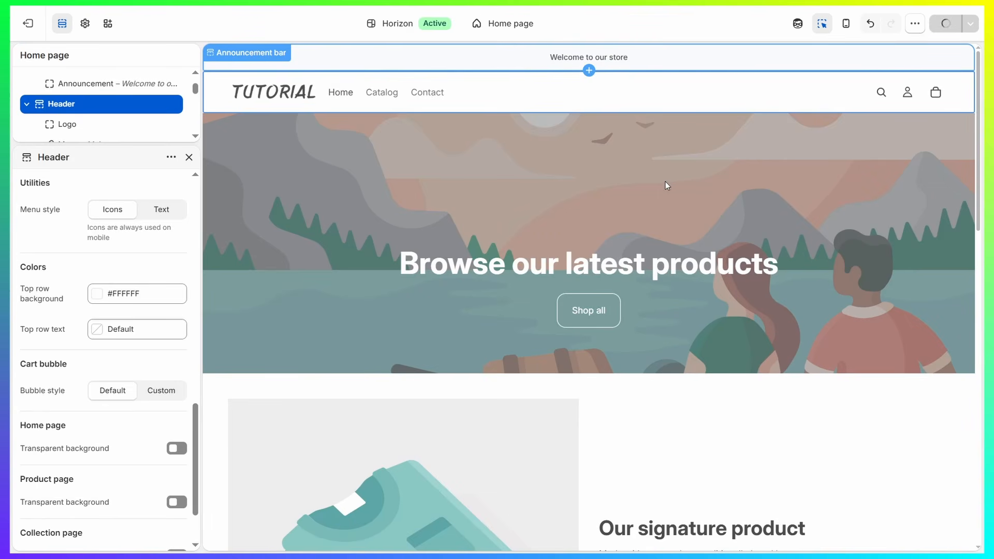